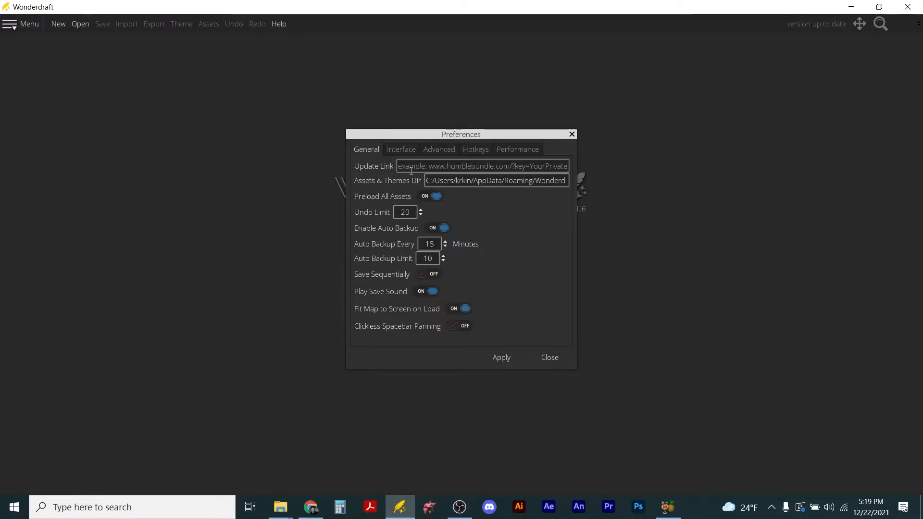
# Copy the Assets & Themes directory path from Preferences and open its assets folder in File Explorer.
pyautogui.moveTo(427, 180); pyautogui.dragTo(637, 190)
pyautogui.hotkey('ctrl', 'c')
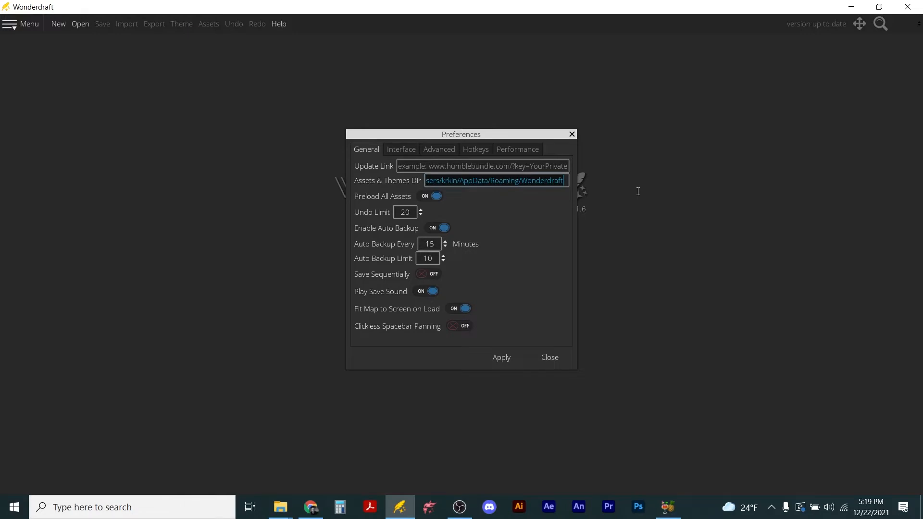
pyautogui.click(16, 390)
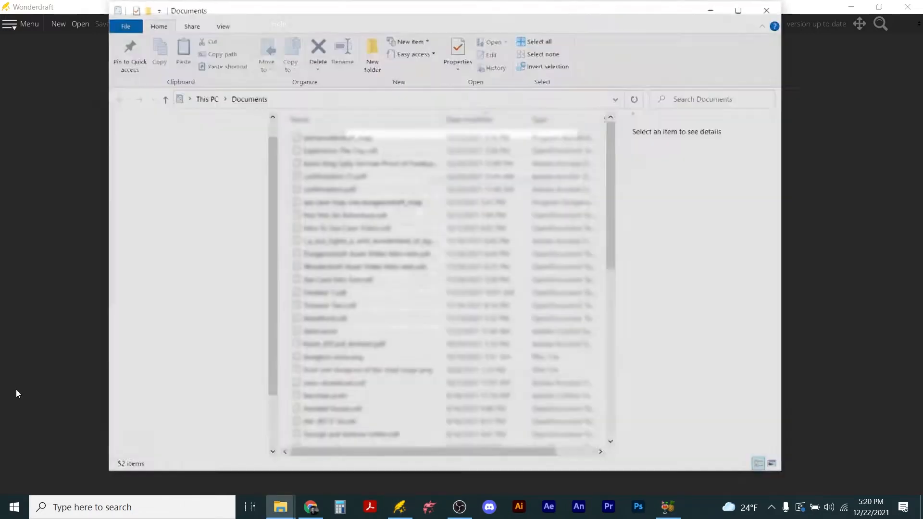
pyautogui.click(299, 99)
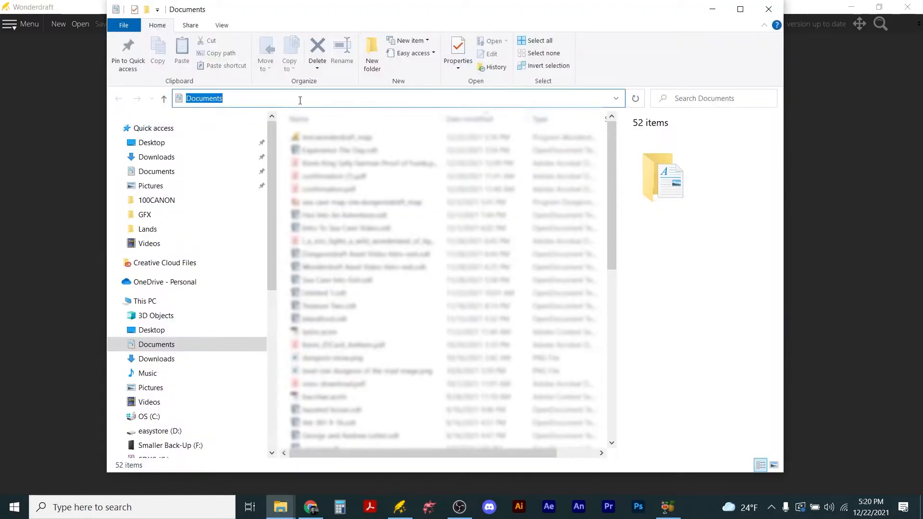
pyautogui.hotkey('ctrl', 'v')
pyautogui.press('Return')
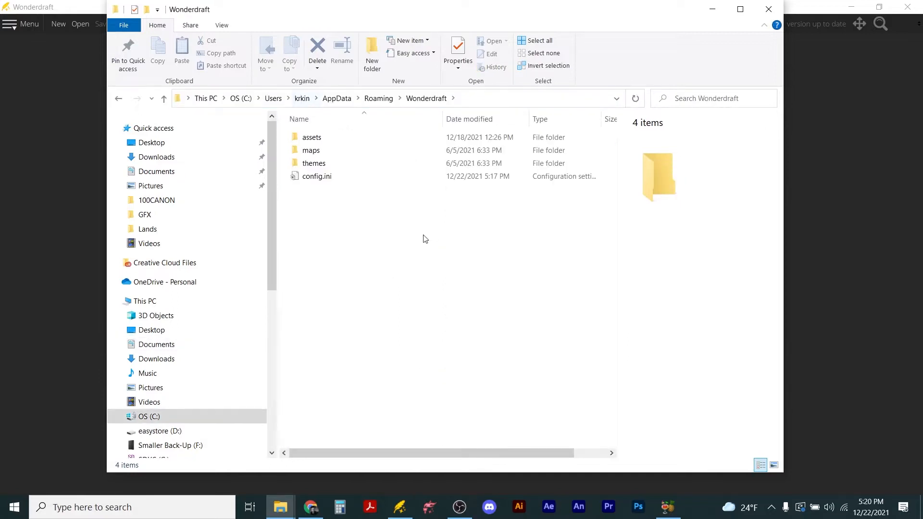
pyautogui.doubleClick(296, 138)
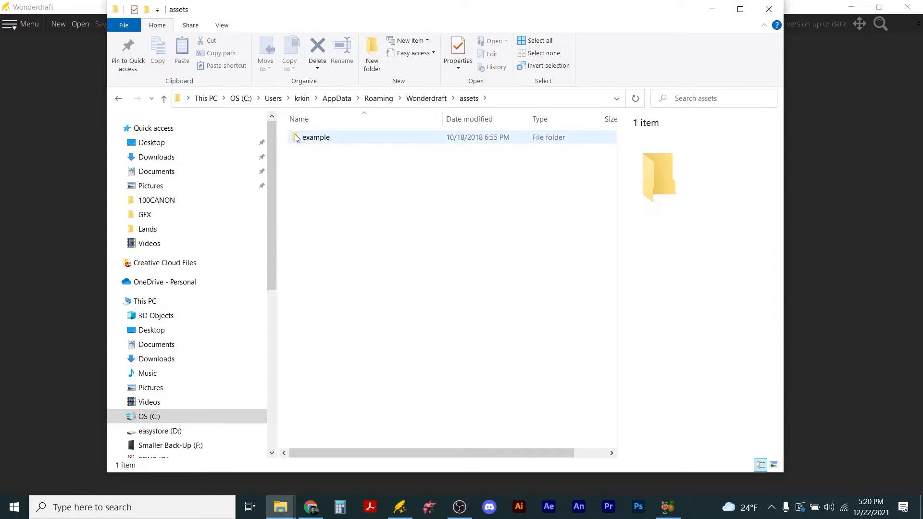
# In Chrome, open the Wonderdraft purchase on Humble Bundle and locate the Wonderdraft Example Custom Assets download.
pyautogui.click(311, 507)
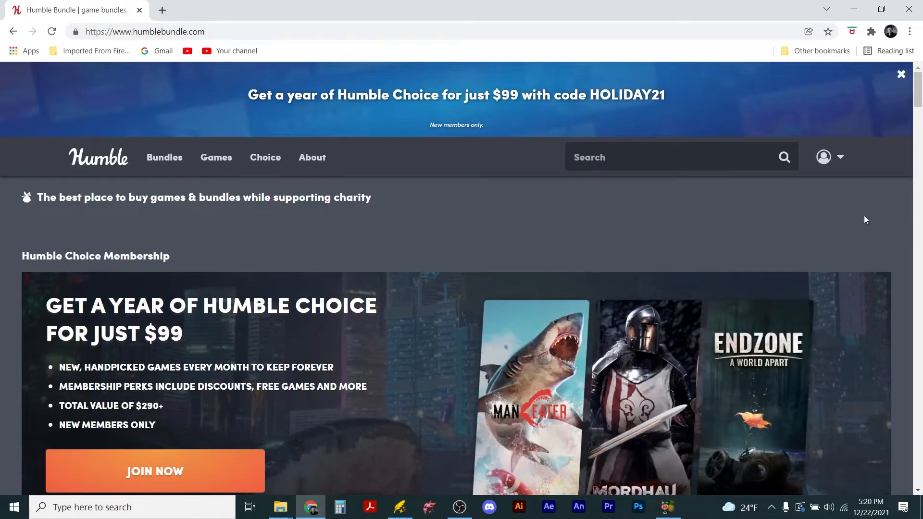
pyautogui.click(825, 157)
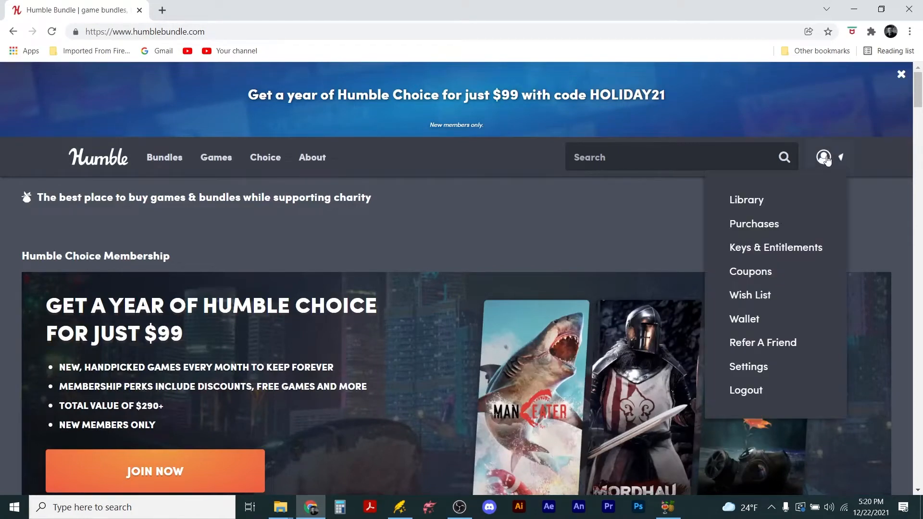
pyautogui.click(760, 225)
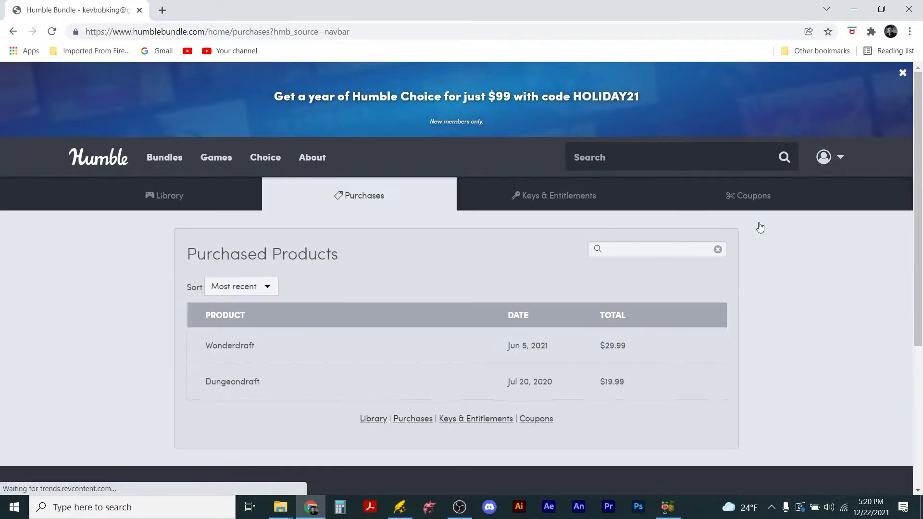
pyautogui.click(241, 346)
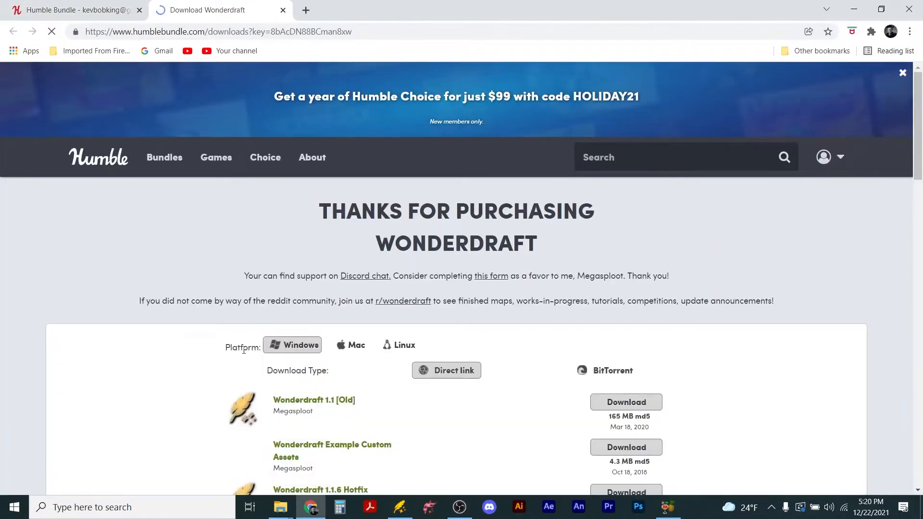
pyautogui.scroll(-4, 338, 410)
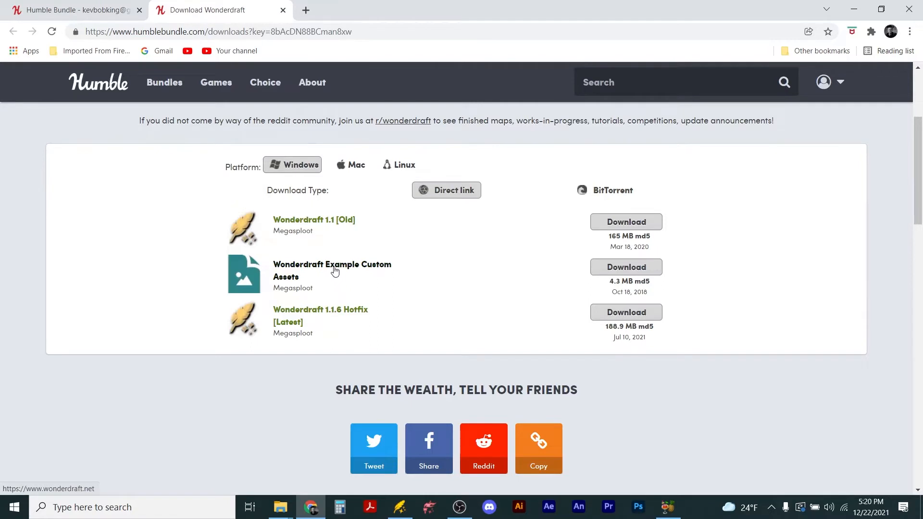
# Return to File Explorer and open the symbols folder inside the example assets' sprites folder.
pyautogui.click(281, 507)
pyautogui.click(423, 423)
pyautogui.doubleClick(300, 139)
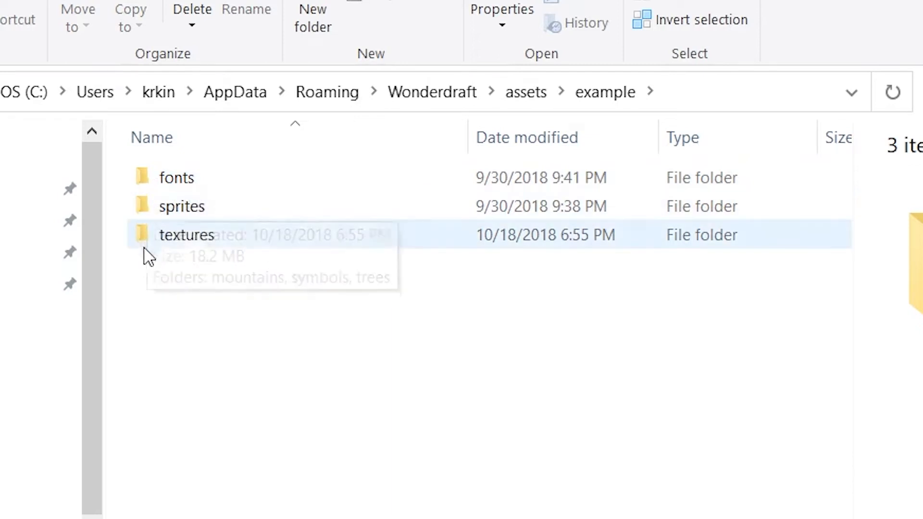
pyautogui.doubleClick(149, 206)
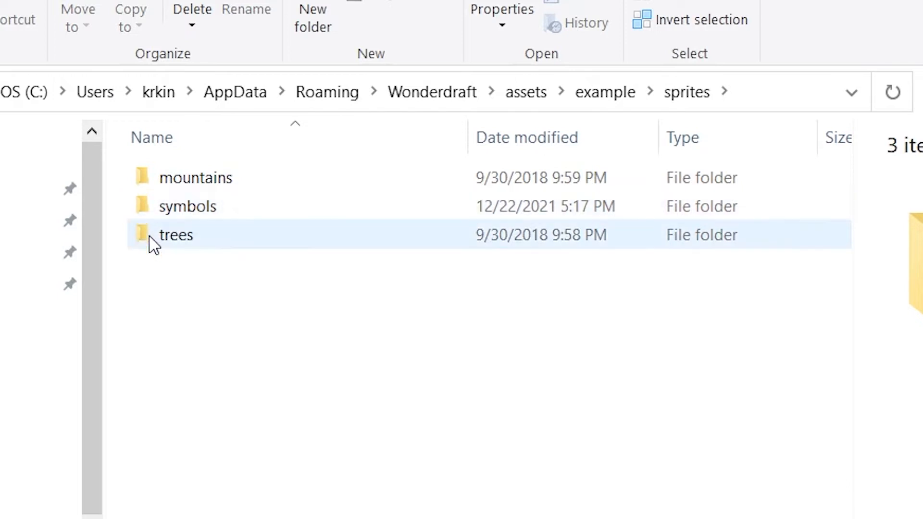
pyautogui.click(148, 217)
pyautogui.doubleClick(148, 216)
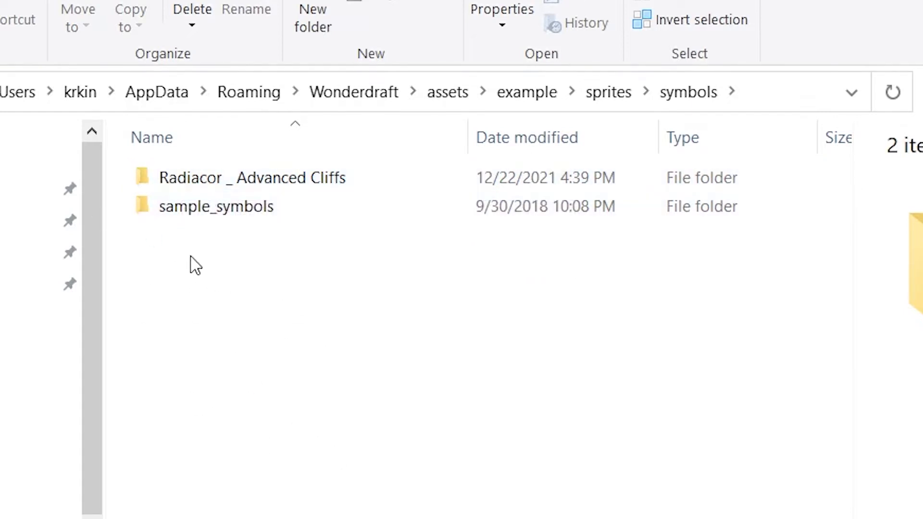
# Create a new folder named Video_Examples inside the symbols folder.
pyautogui.click(306, 10)
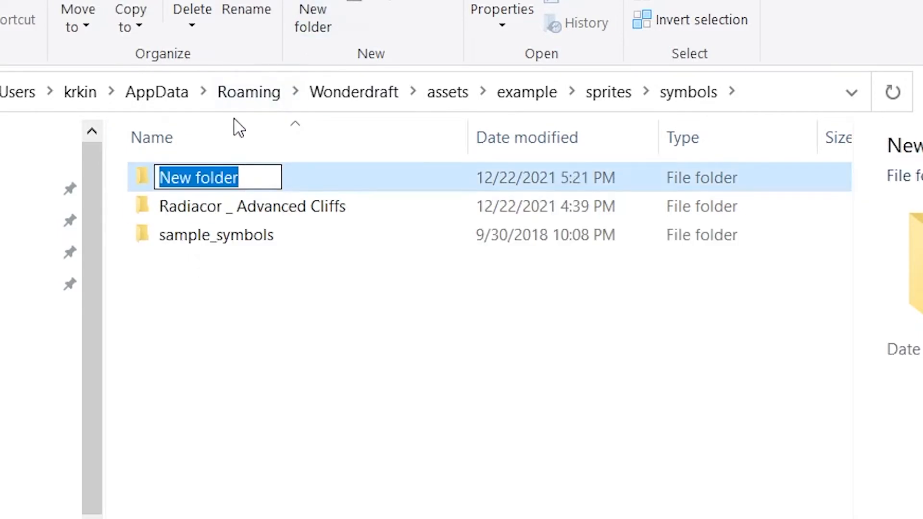
pyautogui.write('Video_Examples')
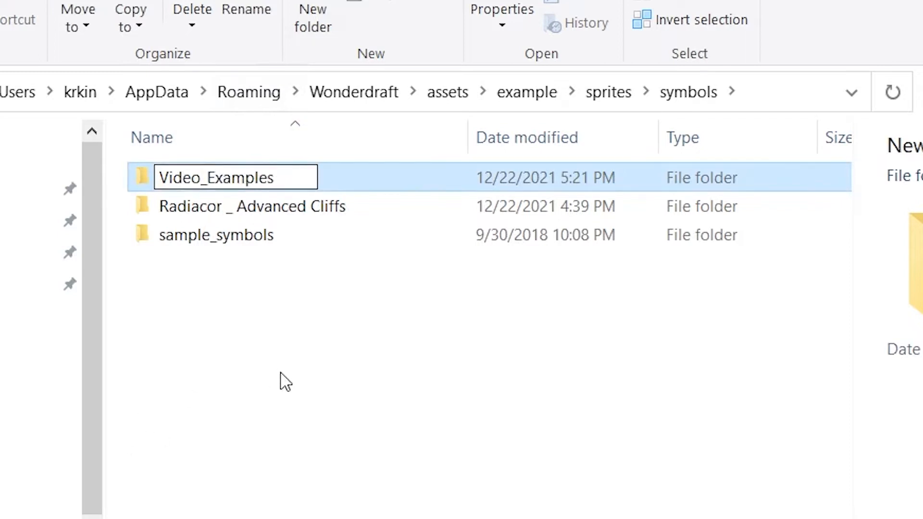
pyautogui.click(245, 289)
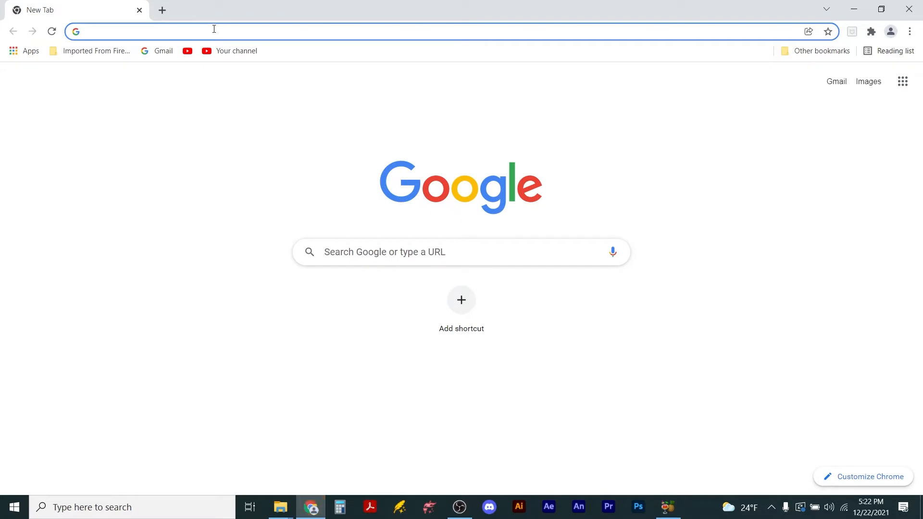
# Search Google Images in Chrome for "trees transparent png free" and browse for a cartoon tree with a transparent background.
pyautogui.write('trees')
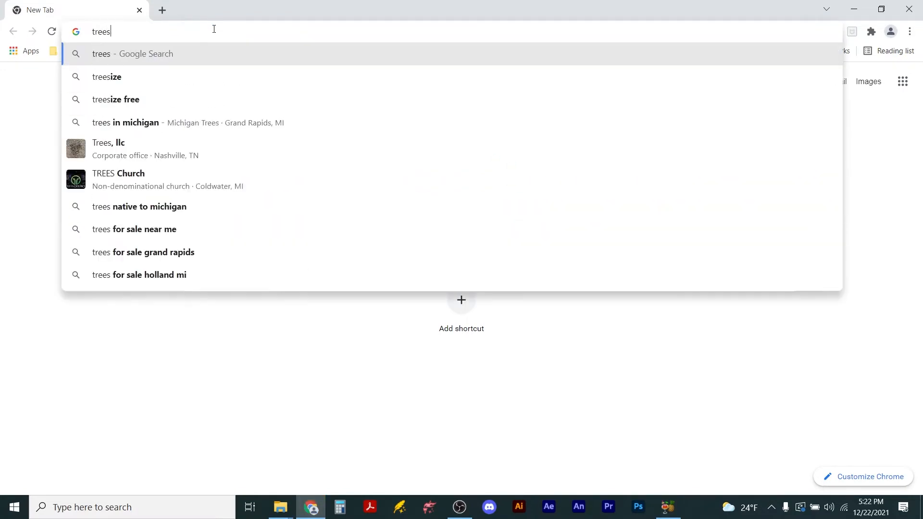
pyautogui.write(' transpa')
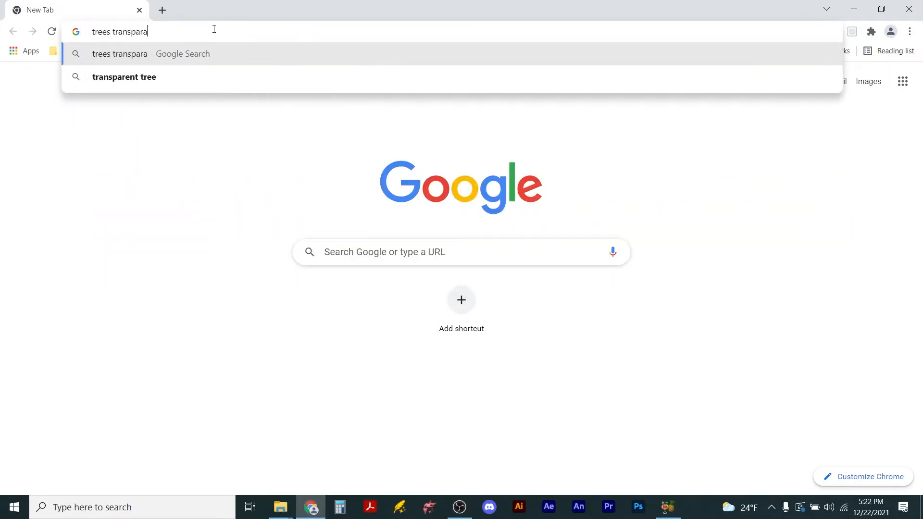
pyautogui.write('rent png ')
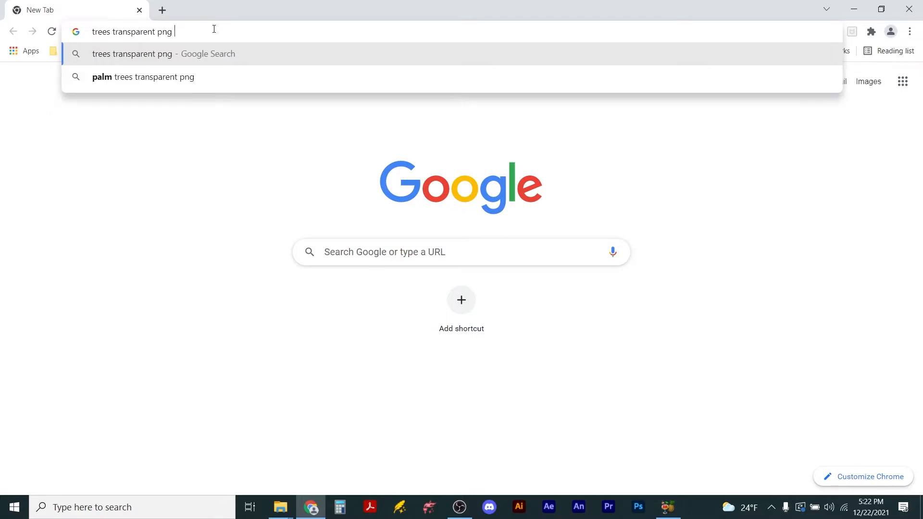
pyautogui.write('free')
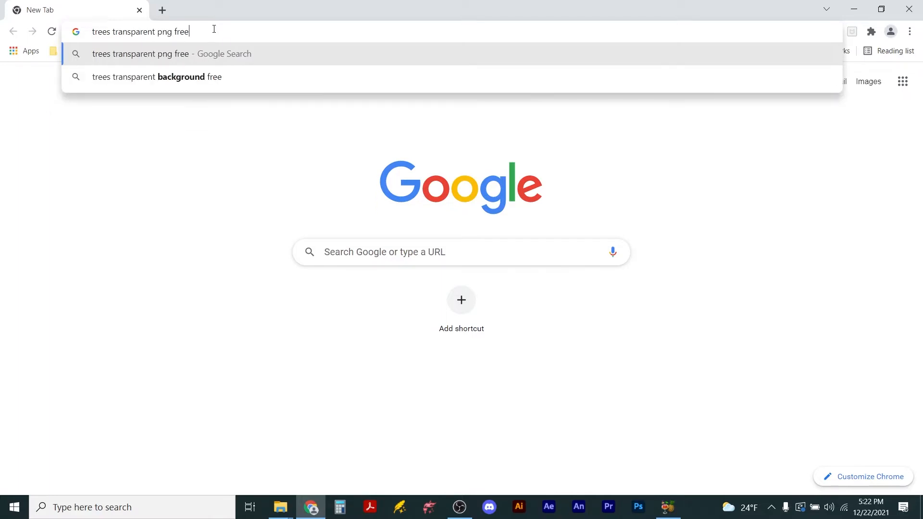
pyautogui.press('Return')
pyautogui.click(174, 128)
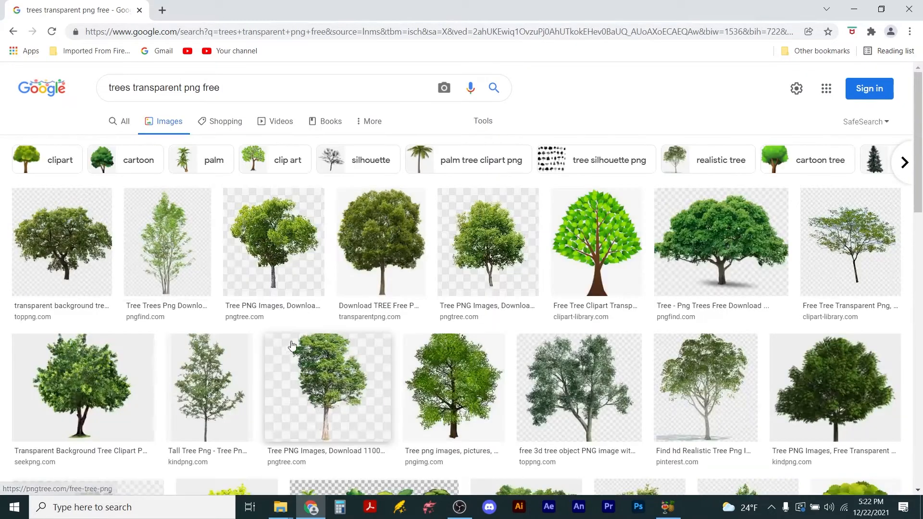
pyautogui.scroll(-3, 302, 332)
pyautogui.scroll(-7, 302, 339)
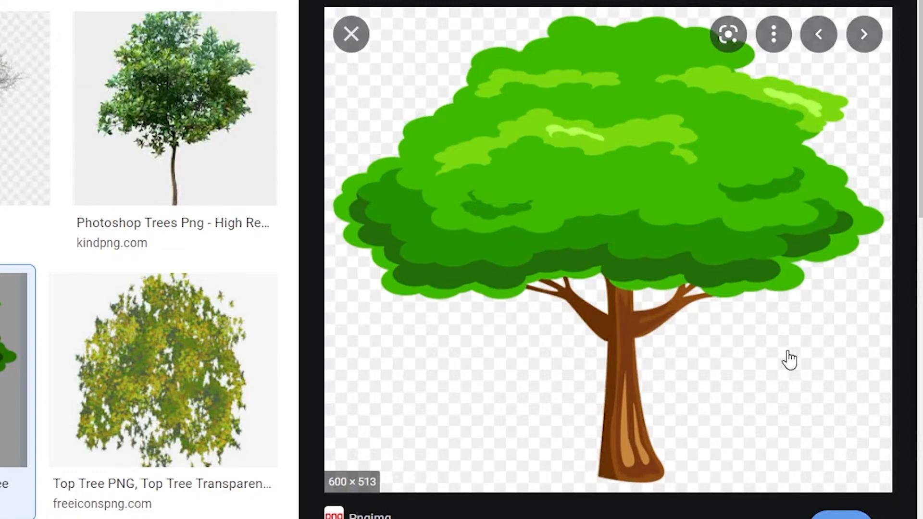
# Save the cartoon tree image as tree_example_one in PNG format inside the Video_Examples folder.
pyautogui.rightClick(587, 166)
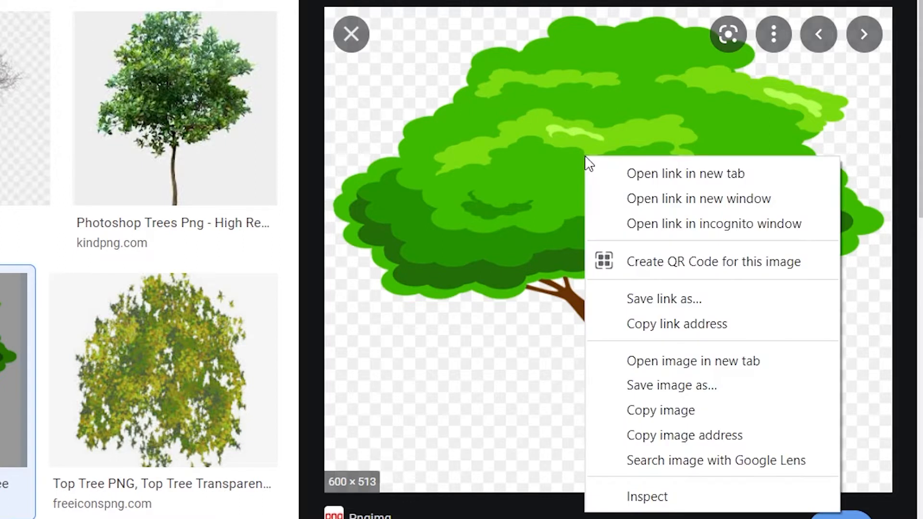
pyautogui.click(654, 387)
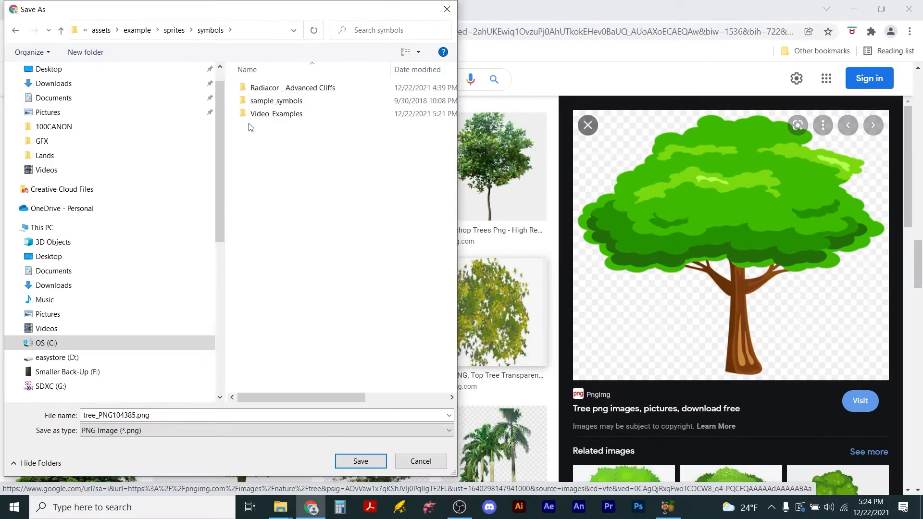
pyautogui.doubleClick(249, 115)
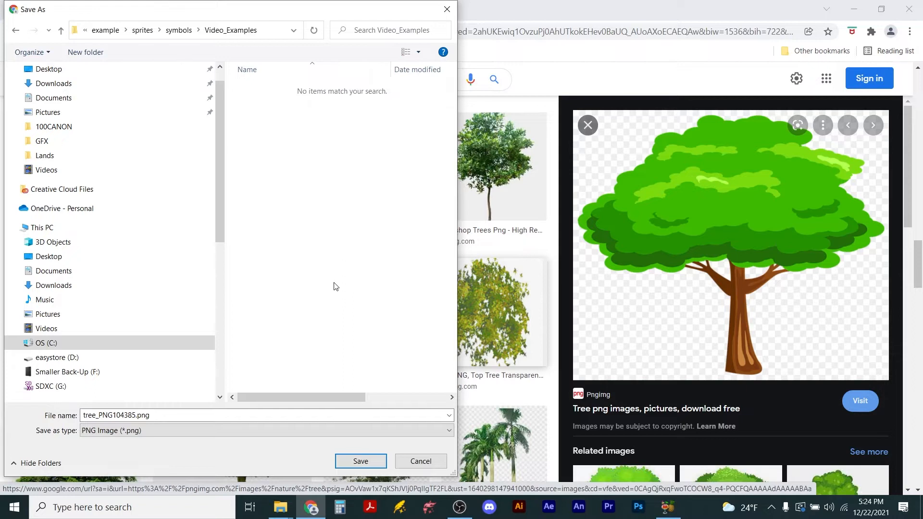
pyautogui.doubleClick(134, 415)
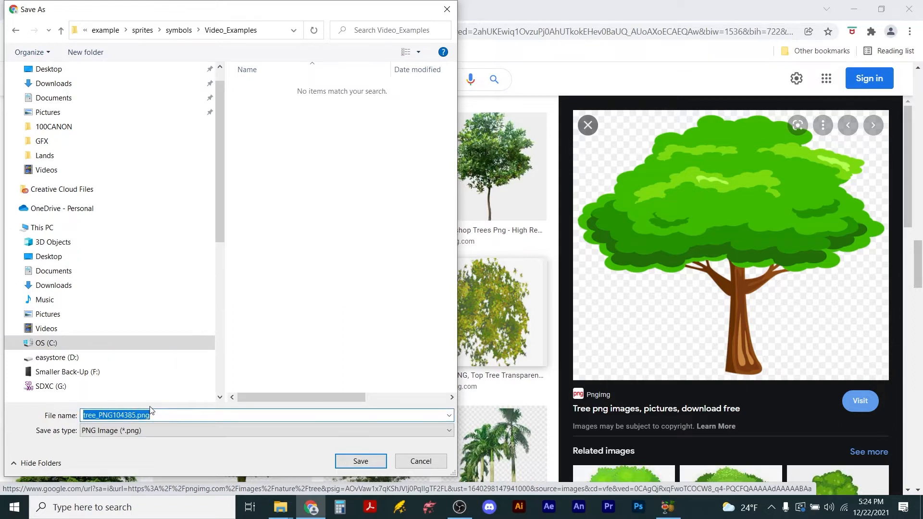
pyautogui.write('tree exampl')
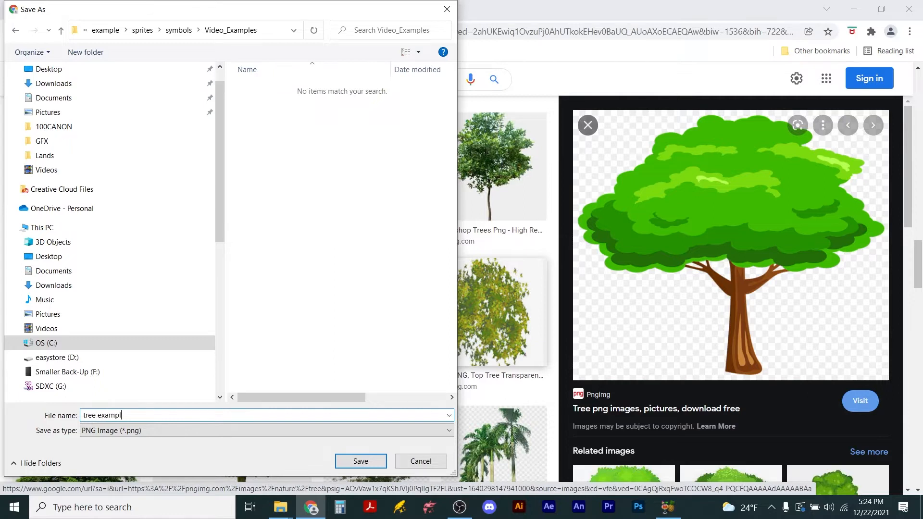
pyautogui.press('BackSpace')
pyautogui.press('BackSpace')
pyautogui.press('BackSpace')
pyautogui.press('BackSpace')
pyautogui.write('e_o')
pyautogui.click(360, 461)
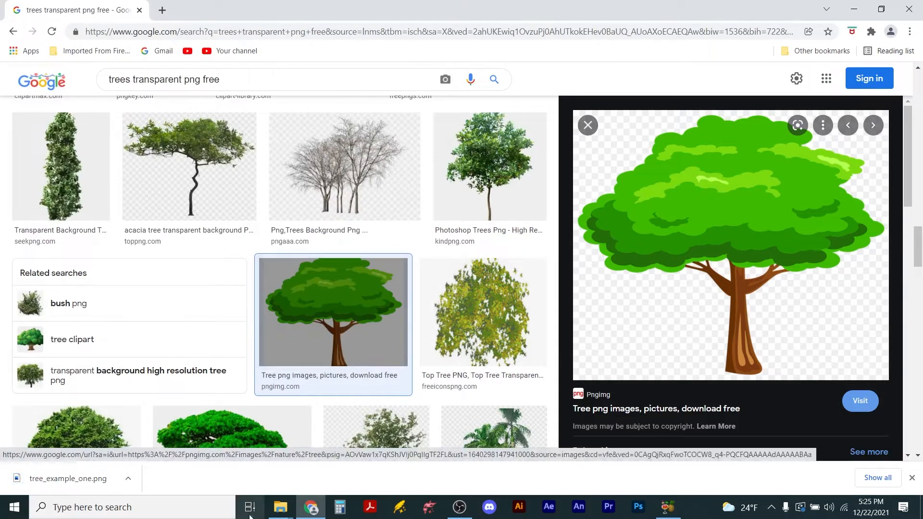
# Open the Video_Examples folder in File Explorer and check the saved tree image.
pyautogui.click(338, 457)
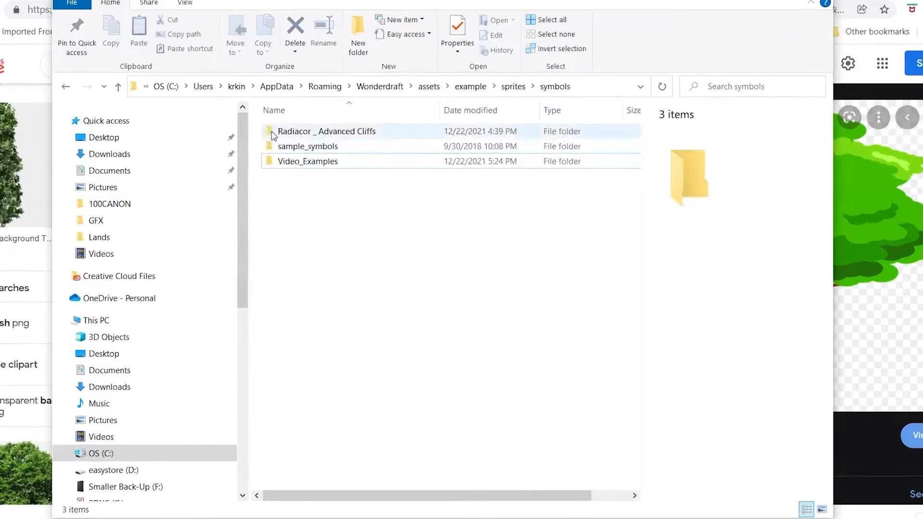
pyautogui.doubleClick(269, 162)
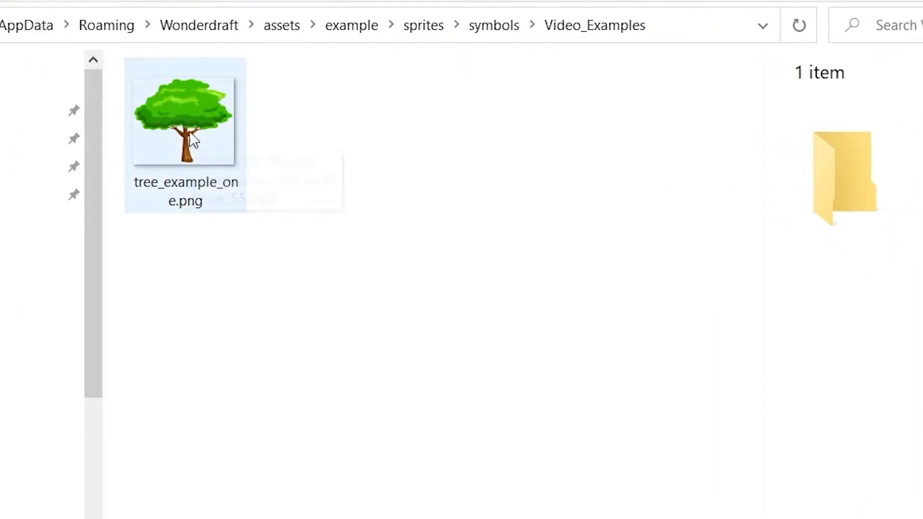
pyautogui.moveTo(187, 126)
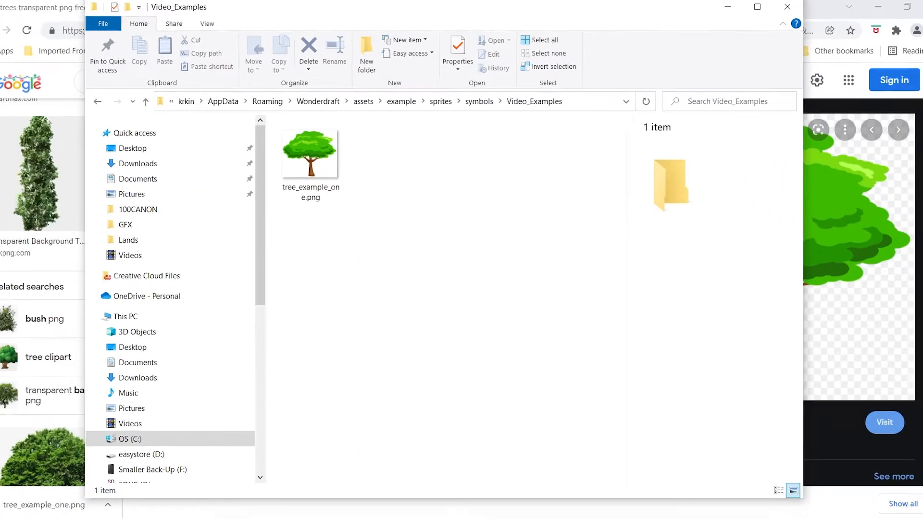
# Switch to Wonderdraft and create a new blank map.
pyautogui.click(398, 510)
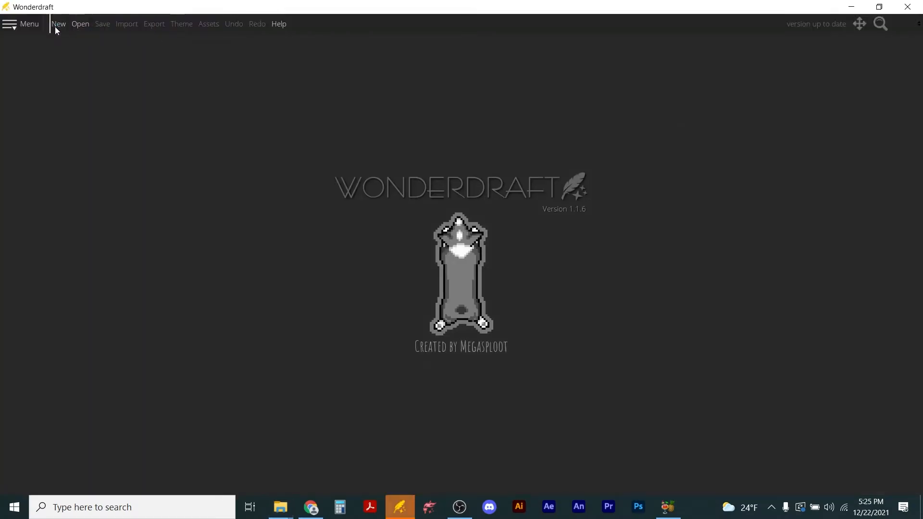
pyautogui.click(58, 25)
pyautogui.click(435, 322)
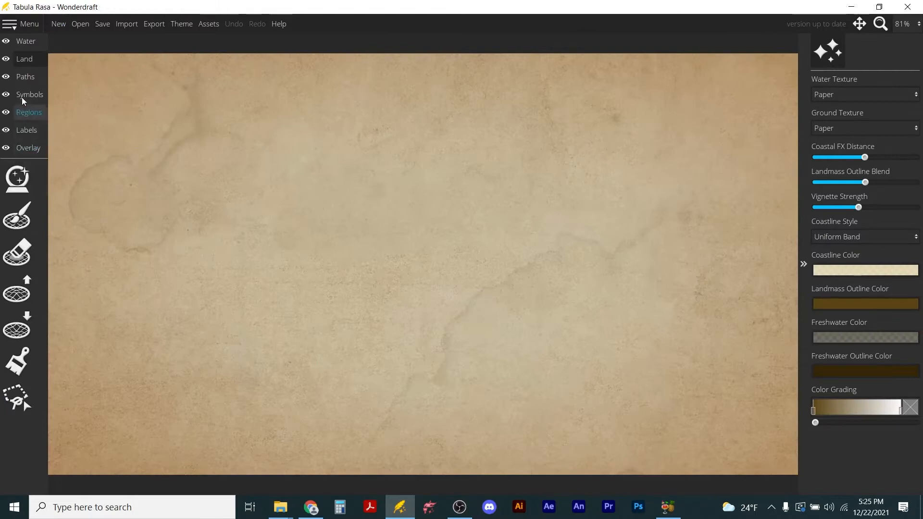
# Place the custom tree from the Video Examples symbol set on the upper middle of the map at symbol scale 100.
pyautogui.click(22, 97)
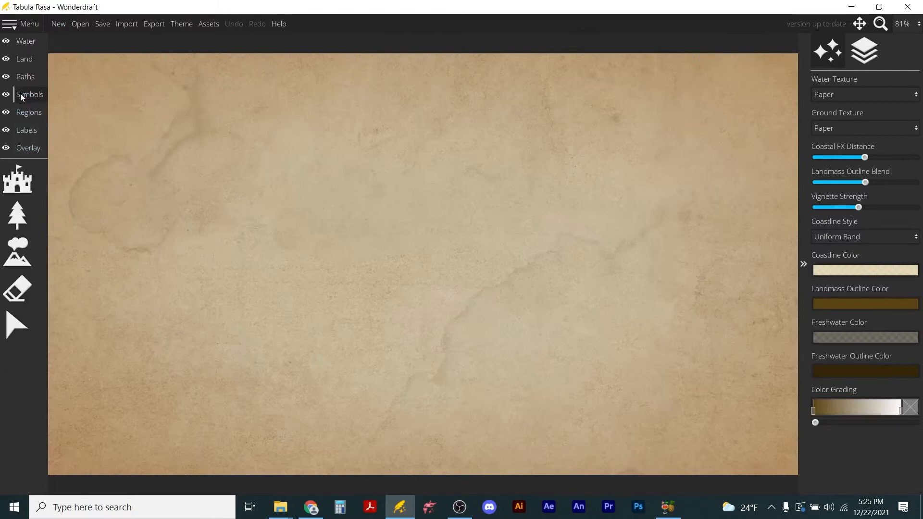
pyautogui.click(17, 180)
pyautogui.click(135, 192)
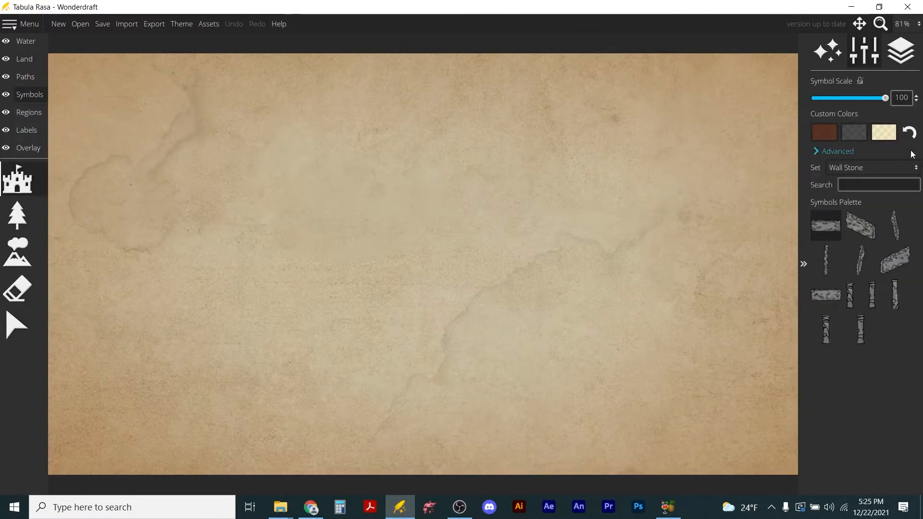
pyautogui.click(901, 169)
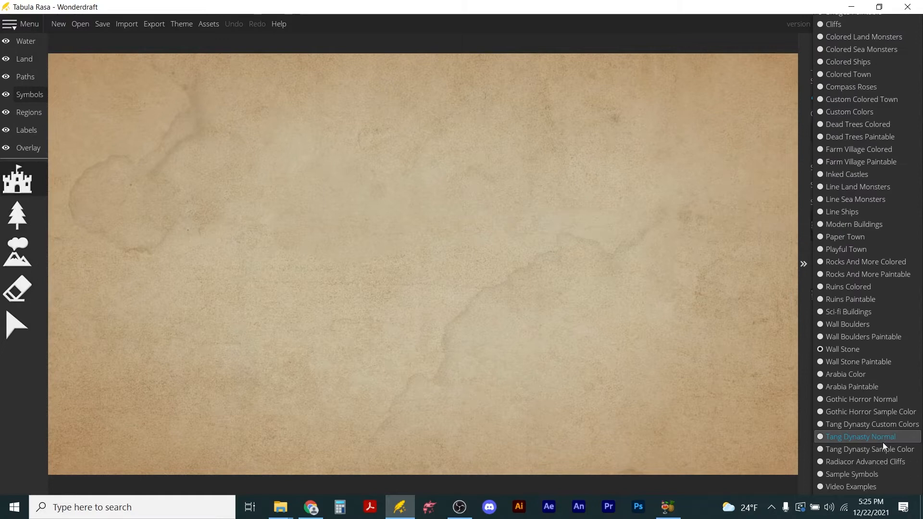
pyautogui.click(822, 487)
pyautogui.click(826, 226)
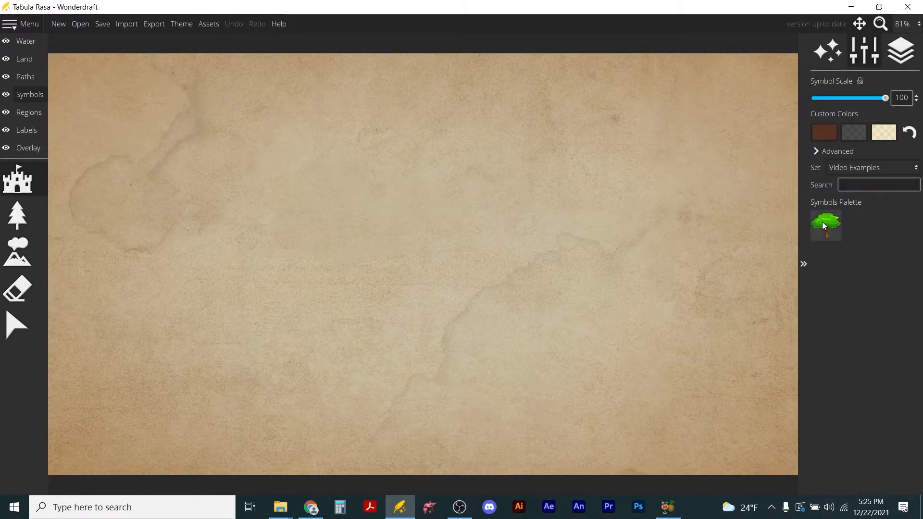
pyautogui.click(355, 219)
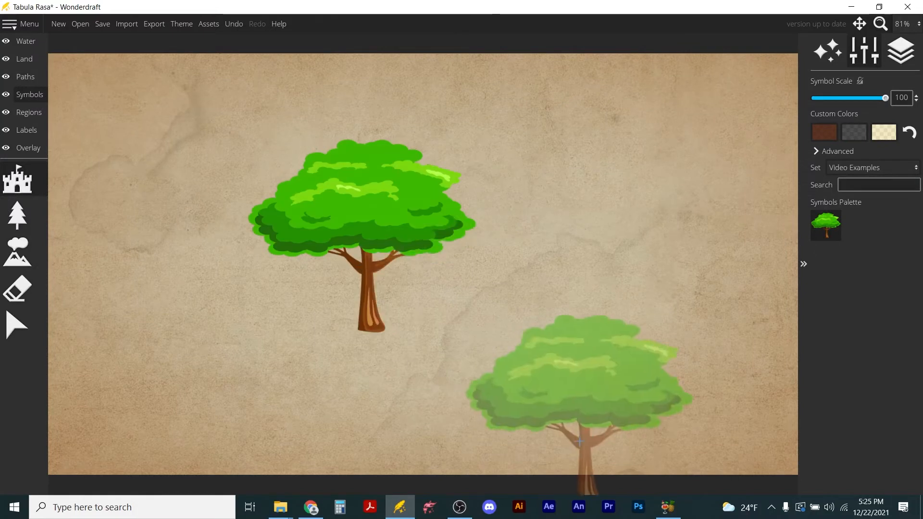
# Scale the tree symbol down to 35 and back up to 100, and place a second tree beside the first.
pyautogui.keyDown('ctrl'); pyautogui.scroll(-9, 568, 342); pyautogui.keyUp('ctrl')
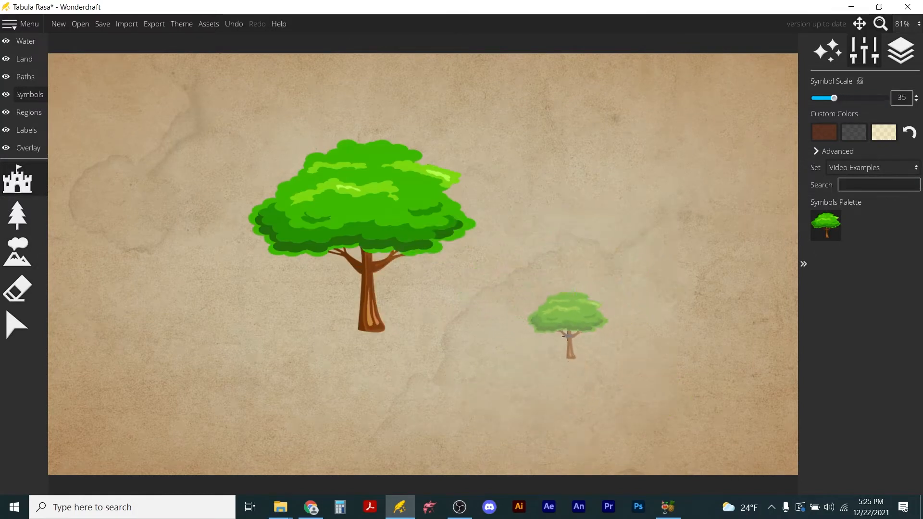
pyautogui.scroll(9, 567, 336)
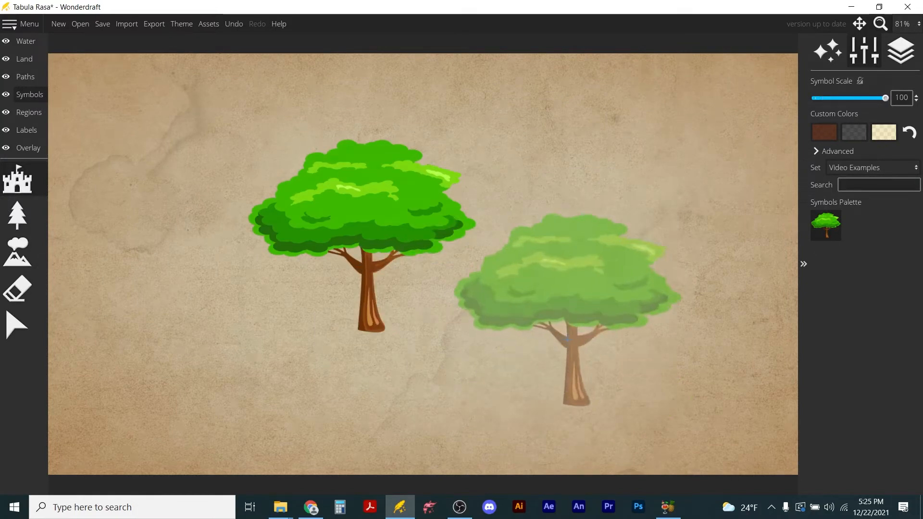
pyautogui.click(592, 273)
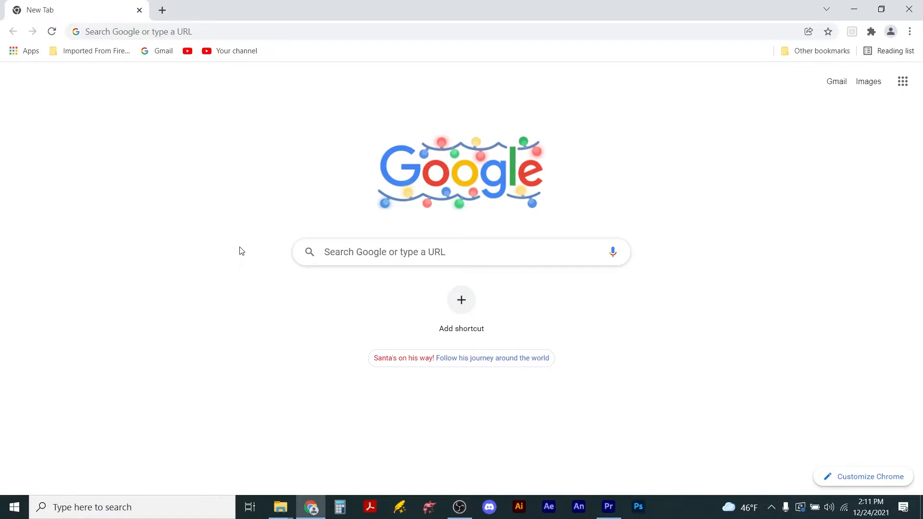
# Switch to Chrome and search Google for "free clip art".
pyautogui.click(337, 256)
pyautogui.write('c')
pyautogui.press('BackSpace')
pyautogui.write('f')
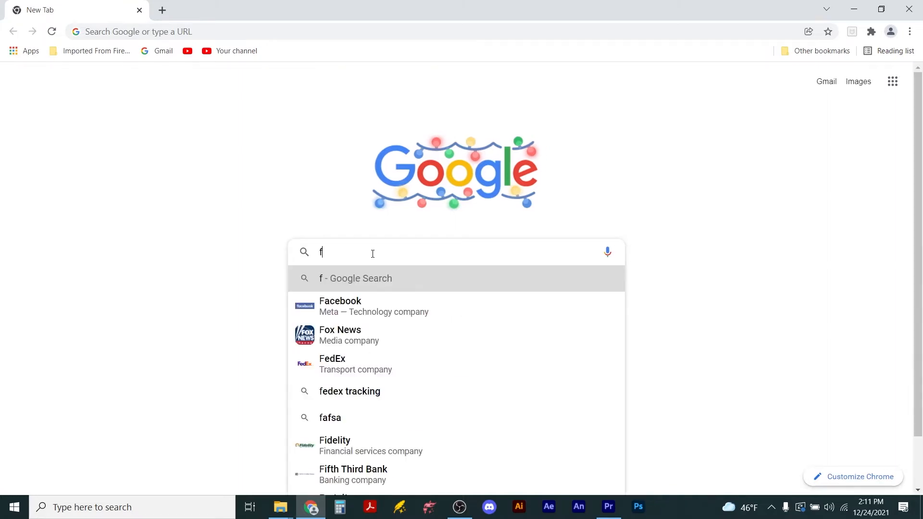
pyautogui.write('ree clip art')
pyautogui.press('Return')
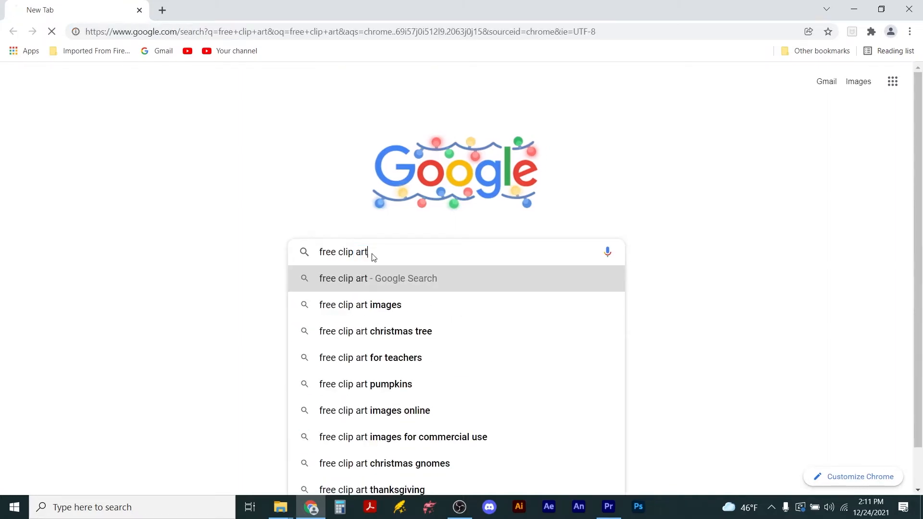
# Look through the free clip art search results and open the Openclipart website.
pyautogui.scroll(-6, 226, 305)
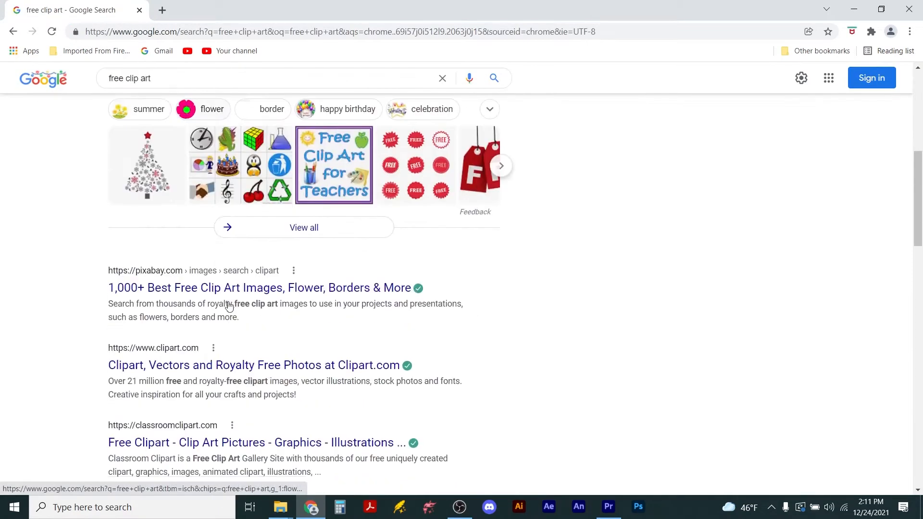
pyautogui.scroll(-4, 230, 302)
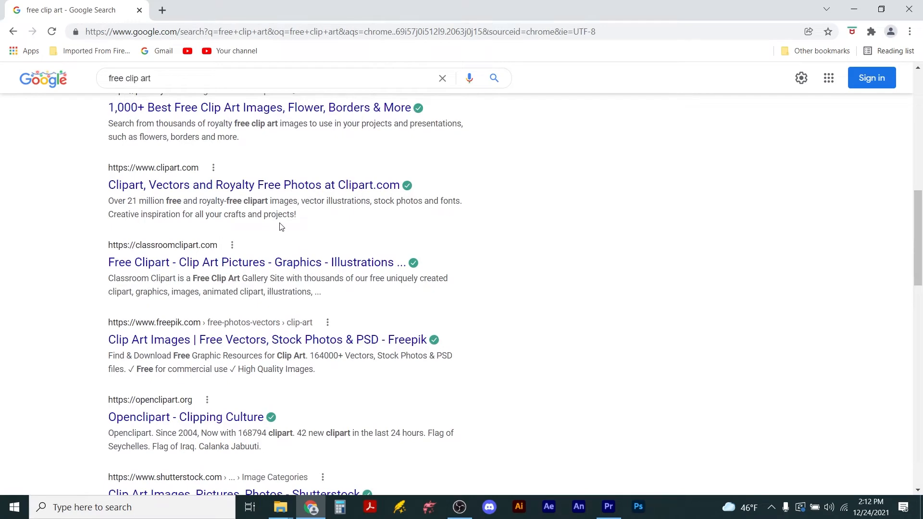
pyautogui.scroll(-3, 332, 311)
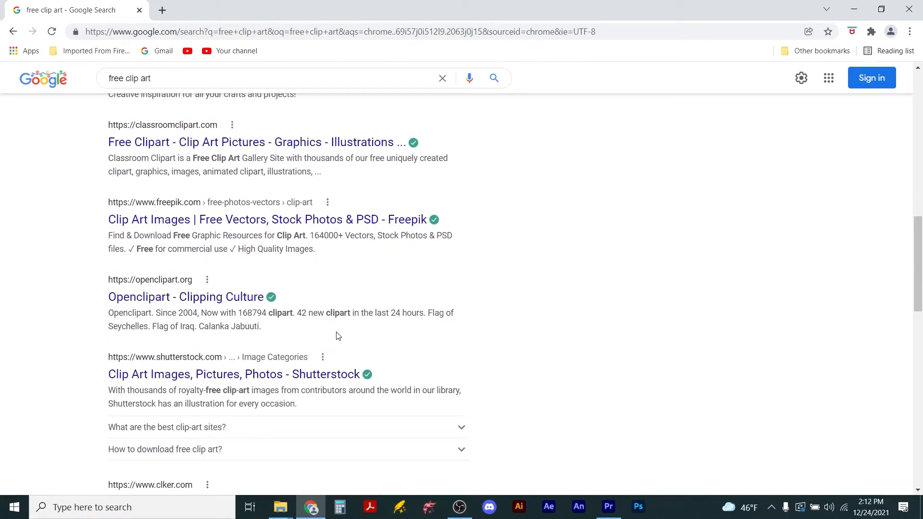
pyautogui.click(189, 296)
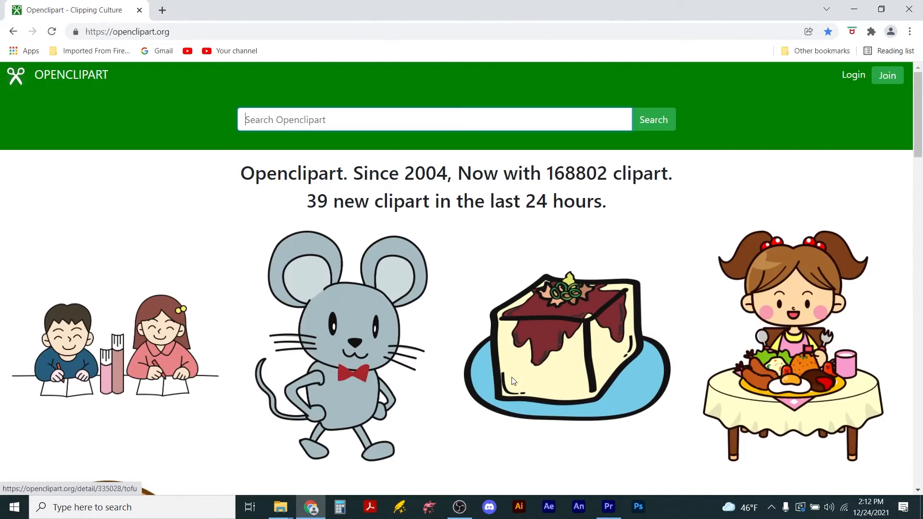
# Search the Openclipart library for "trees".
pyautogui.scroll(-3, 513, 380)
pyautogui.scroll(2, 512, 378)
pyautogui.click(298, 116)
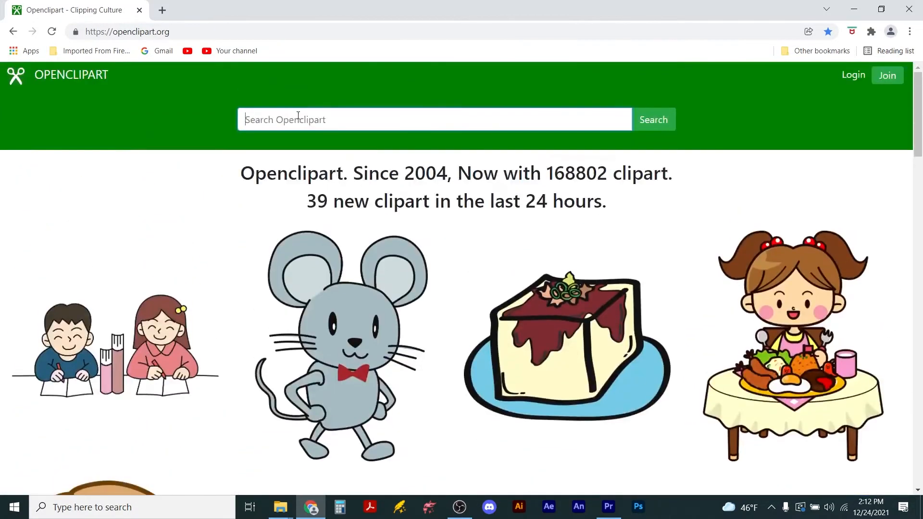
pyautogui.write('trees')
pyautogui.press('Return')
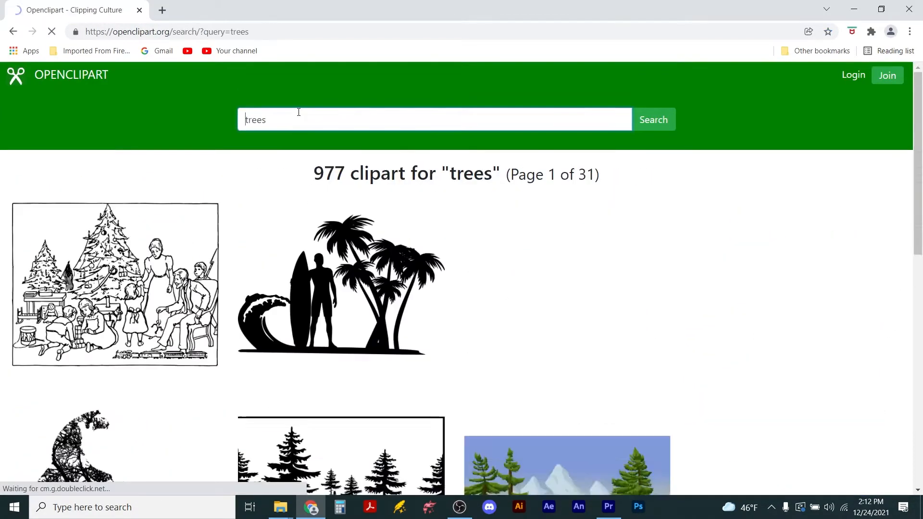
# Browse the first three pages of tree clip art for a standalone tree image suitable as a map symbol.
pyautogui.scroll(-3, 413, 306)
pyautogui.scroll(-10, 413, 306)
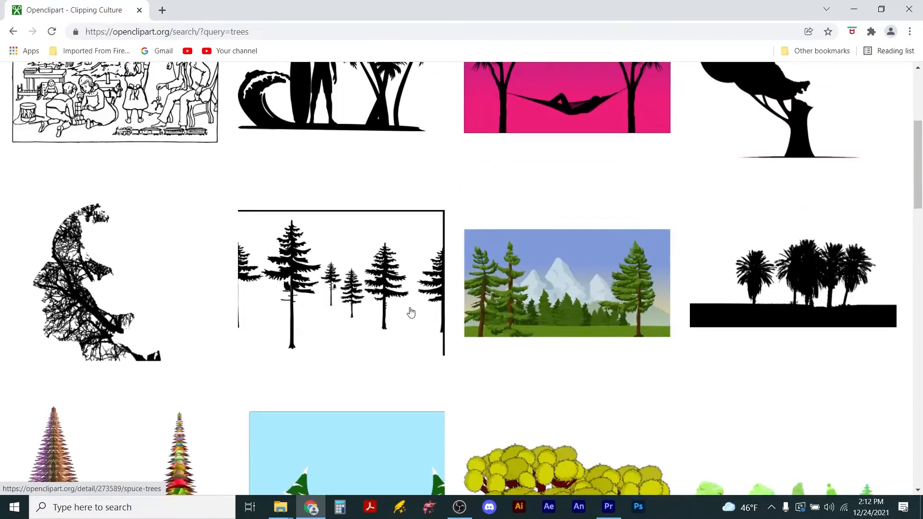
pyautogui.scroll(-4, 410, 313)
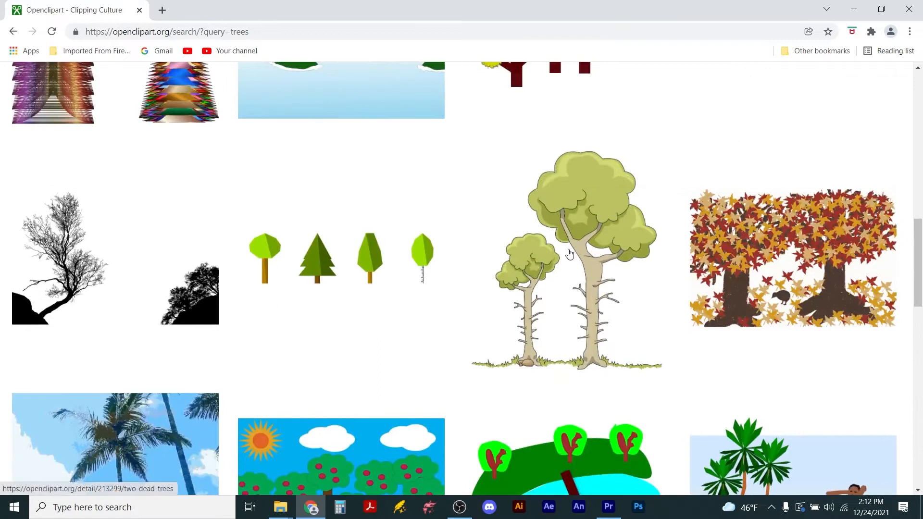
pyautogui.scroll(-12, 435, 340)
pyautogui.scroll(-4, 435, 341)
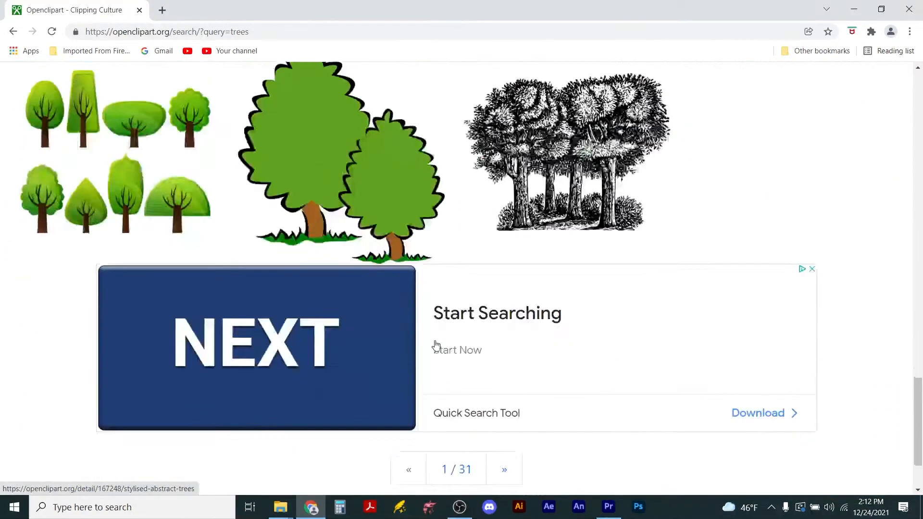
pyautogui.scroll(-2, 435, 345)
pyautogui.click(505, 374)
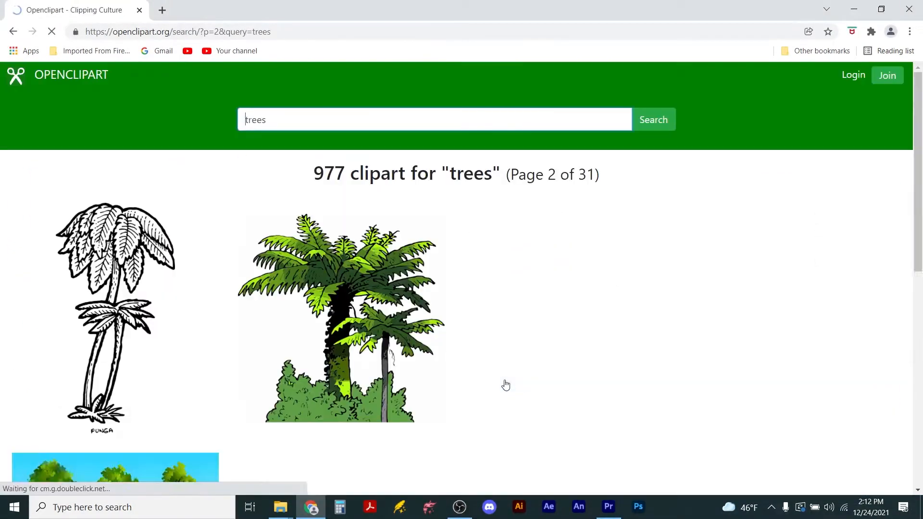
pyautogui.scroll(-5, 363, 337)
pyautogui.scroll(5, 365, 342)
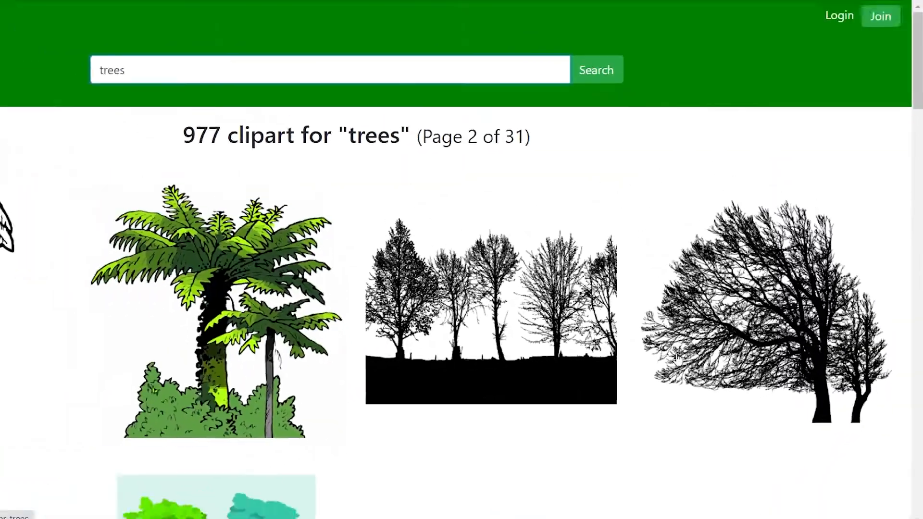
pyautogui.scroll(-10, 562, 373)
pyautogui.scroll(-15, 562, 372)
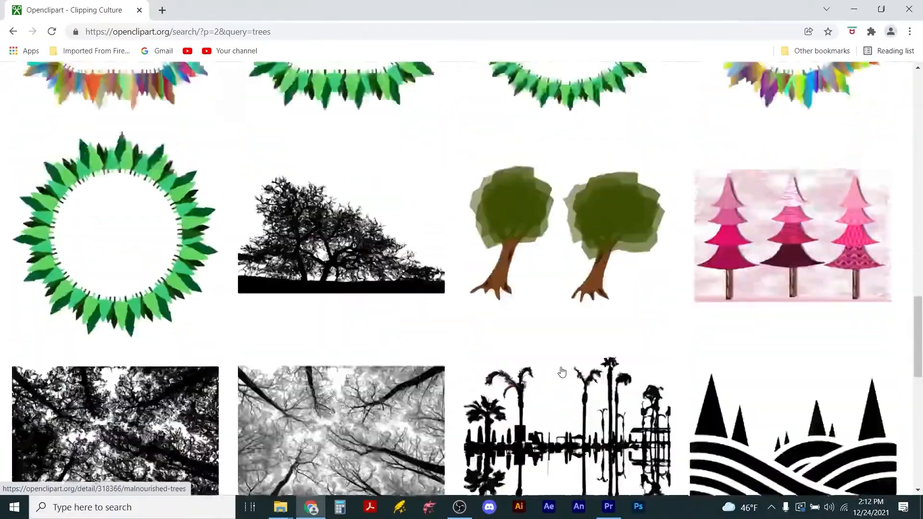
pyautogui.scroll(-10, 562, 373)
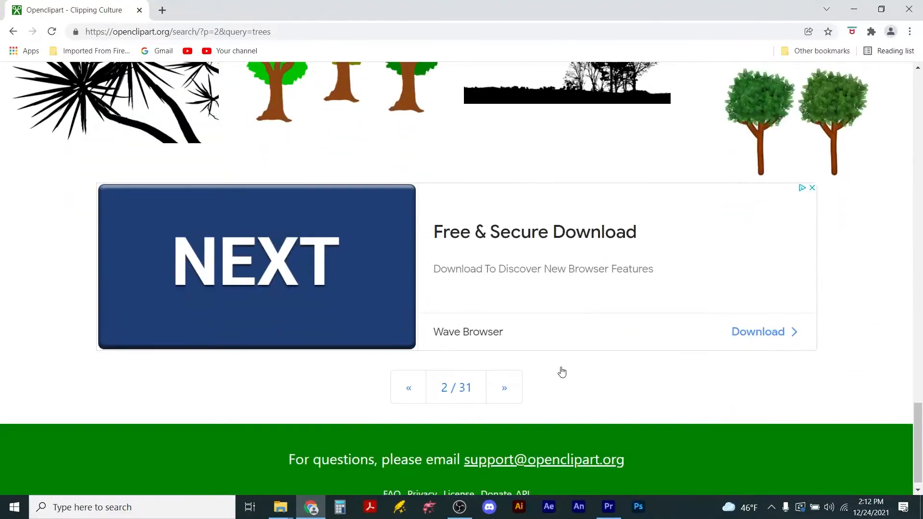
pyautogui.click(503, 388)
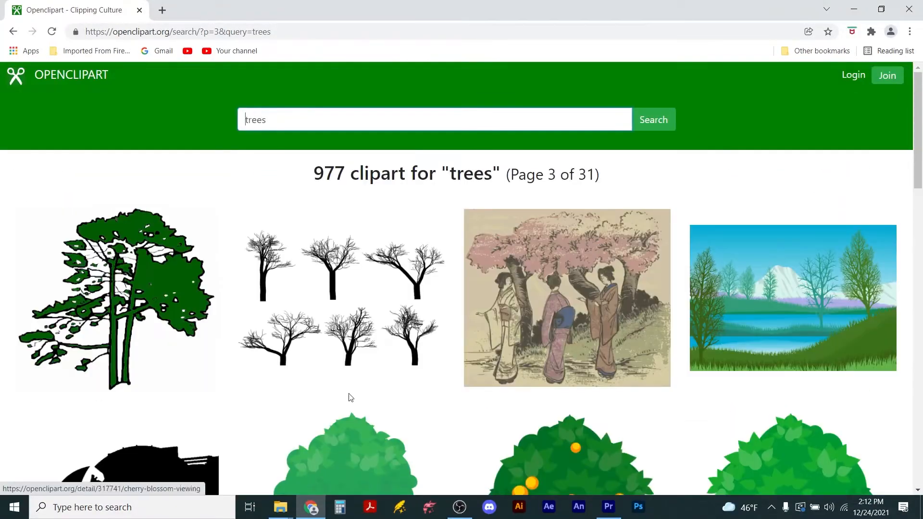
pyautogui.scroll(-4, 350, 386)
pyautogui.scroll(-15, 350, 388)
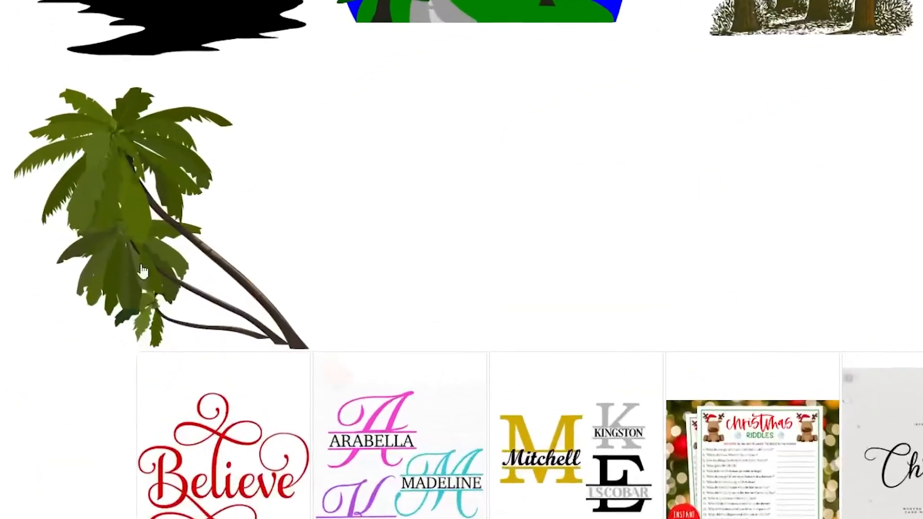
# Save the leaning palm trees image as "palm tree" in PNG format inside the Video_Examples symbols folder.
pyautogui.rightClick(123, 218)
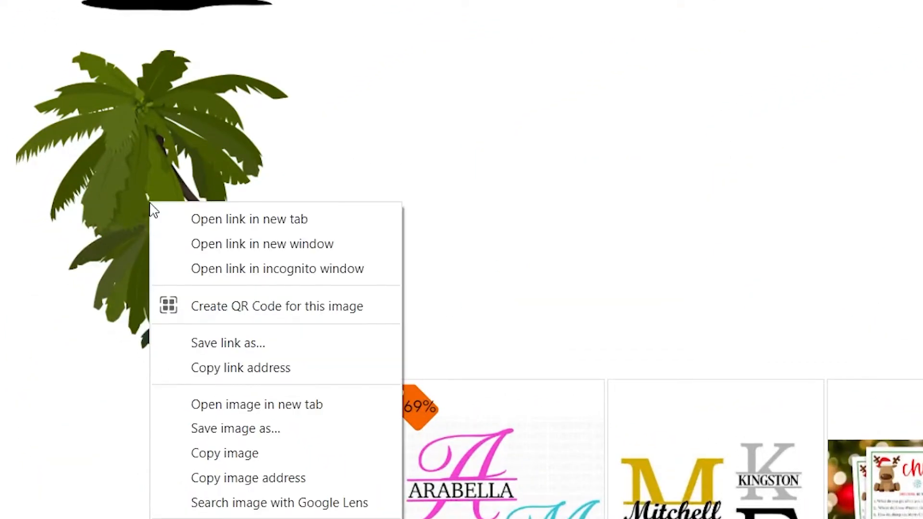
pyautogui.click(226, 428)
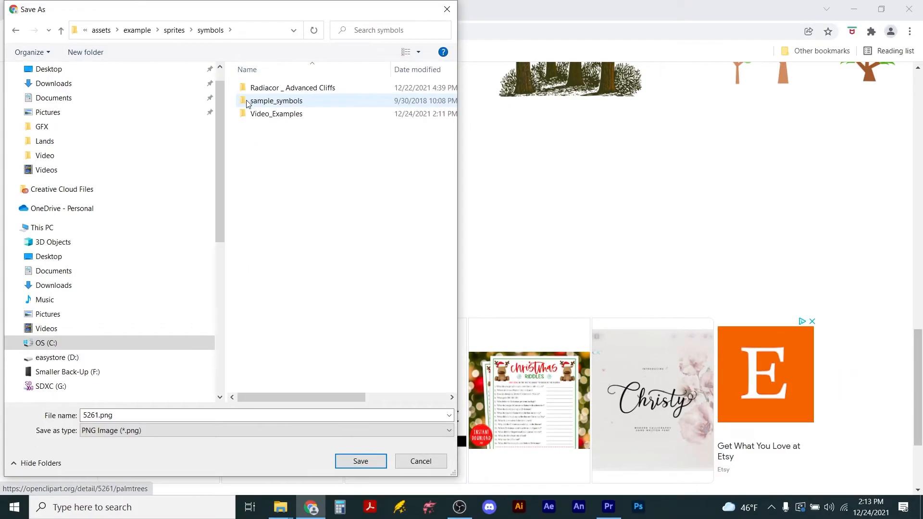
pyautogui.doubleClick(260, 114)
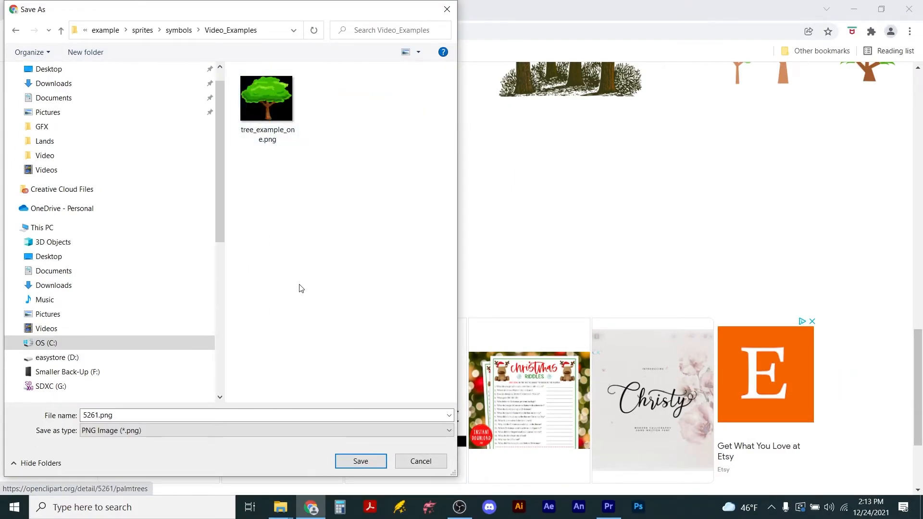
pyautogui.click(104, 415)
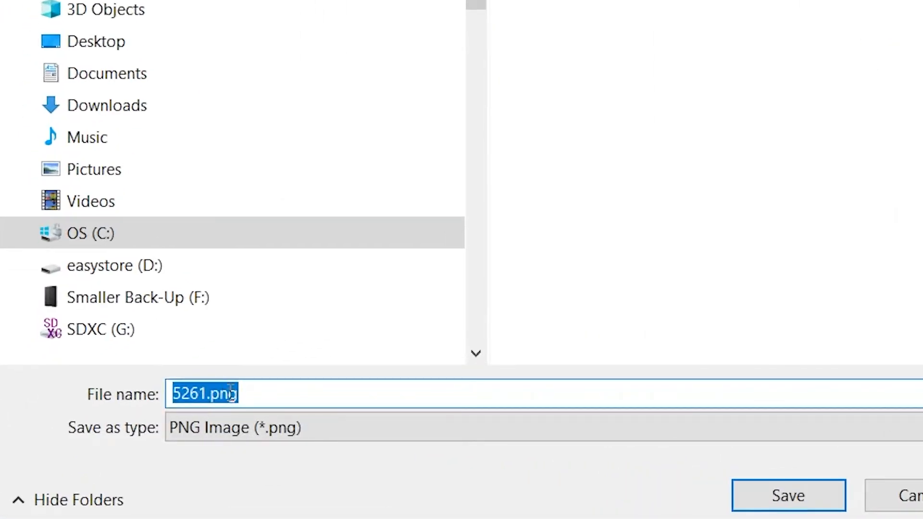
pyautogui.write('palm tr')
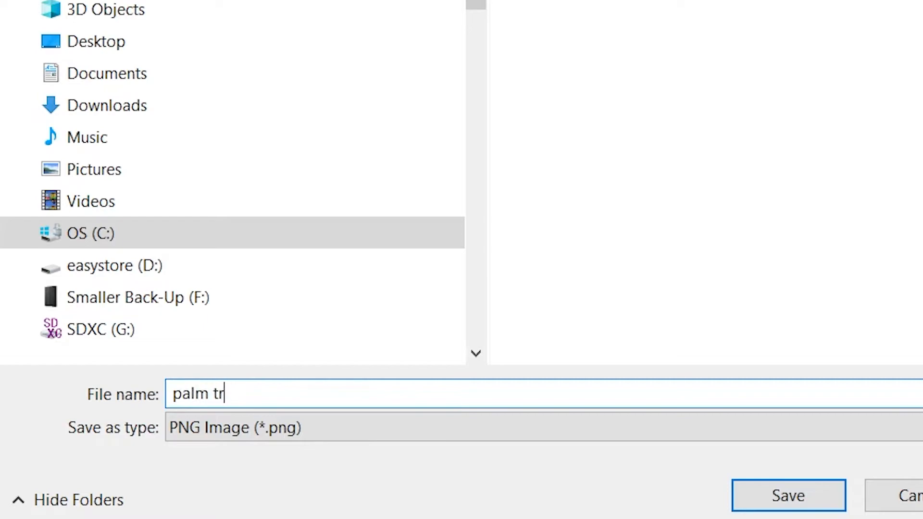
pyautogui.write('ee')
pyautogui.press('Return')
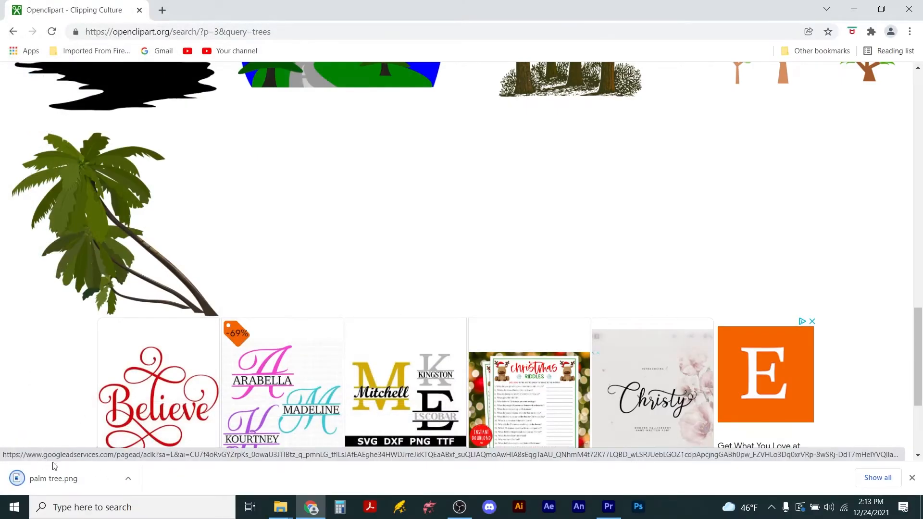
# Switch to Wonderdraft and create another new blank map.
pyautogui.click(400, 513)
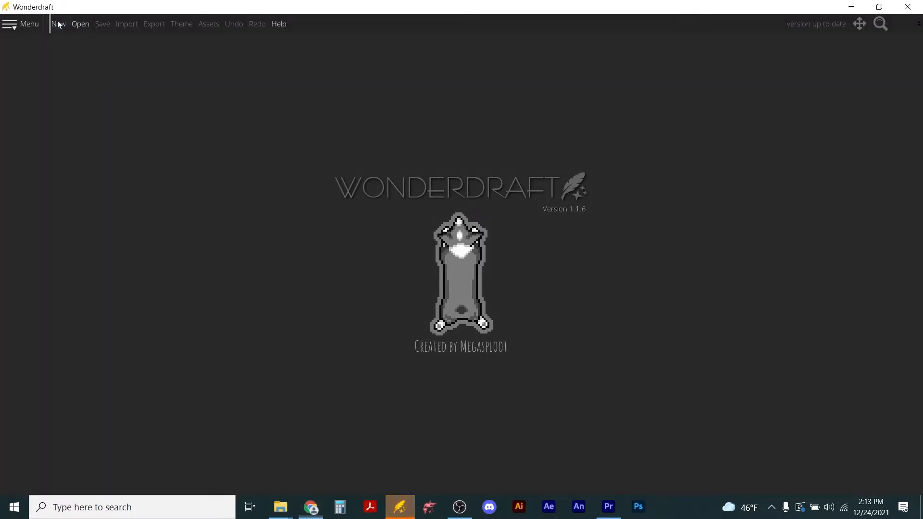
pyautogui.click(57, 23)
pyautogui.click(425, 321)
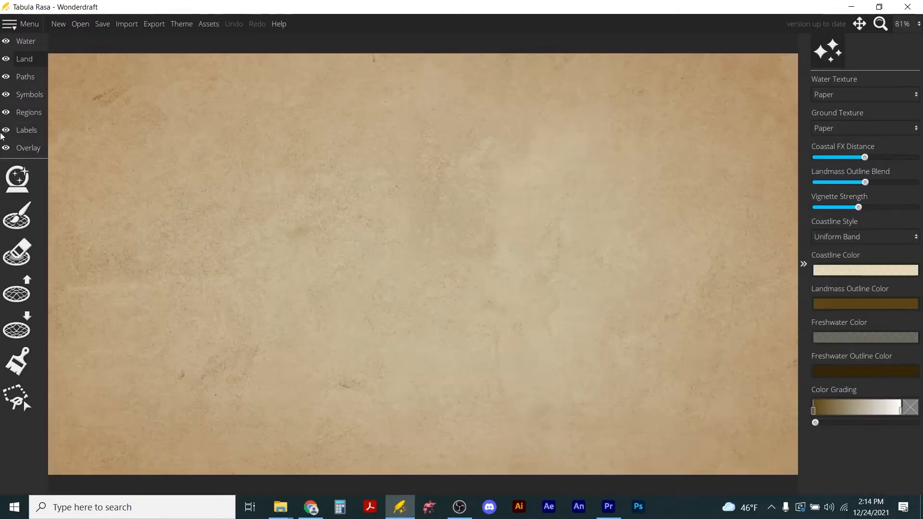
# Place the palm tree symbol from the Video Examples set on the left half of the map at scale 100.
pyautogui.click(27, 94)
pyautogui.click(17, 179)
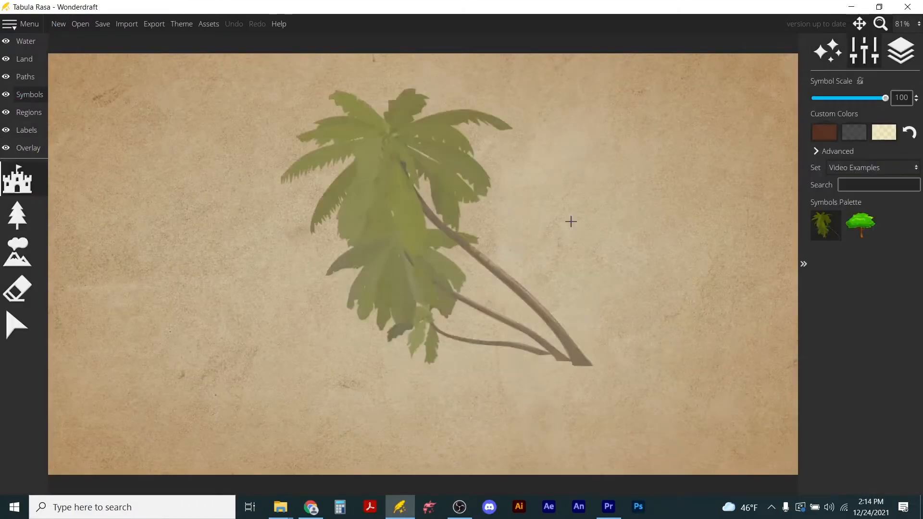
pyautogui.click(828, 231)
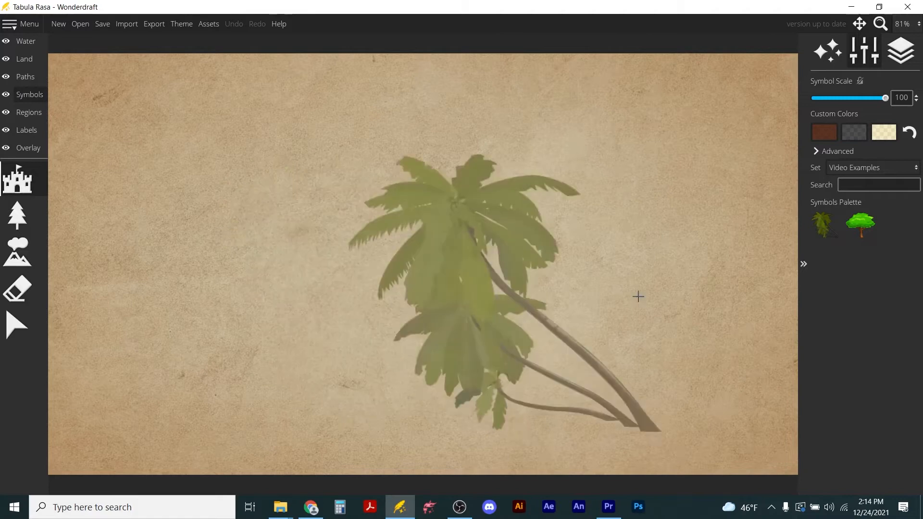
pyautogui.click(859, 226)
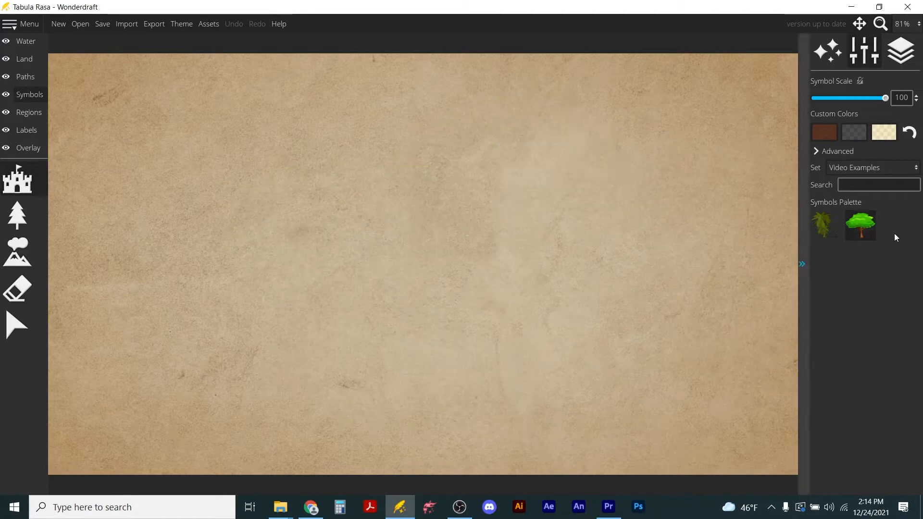
pyautogui.click(828, 227)
pyautogui.click(319, 259)
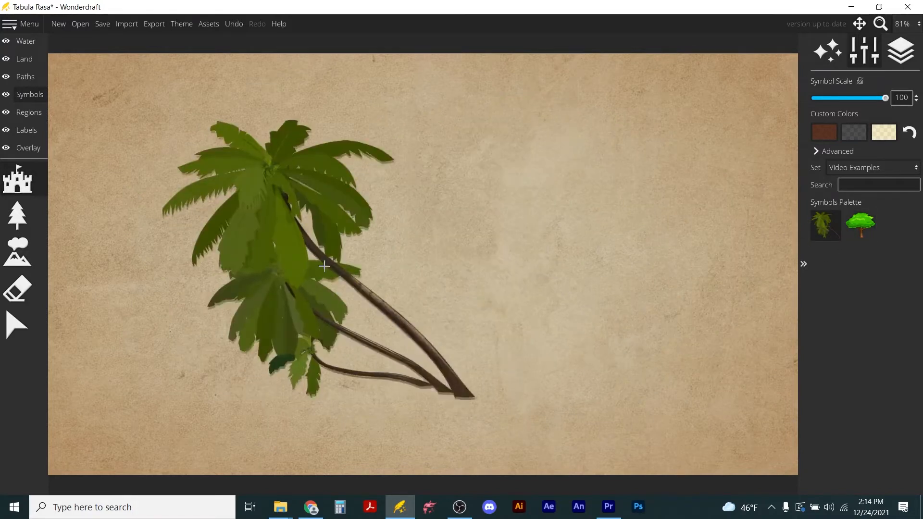
# Reduce the symbol scale to 35 and place a smaller palm tree beside the large one.
pyautogui.keyDown('ctrl'); pyautogui.scroll(-15, 561, 260); pyautogui.keyUp('ctrl')
pyautogui.keyDown('ctrl'); pyautogui.scroll(2, 560, 260); pyautogui.keyUp('ctrl')
pyautogui.click(478, 280)
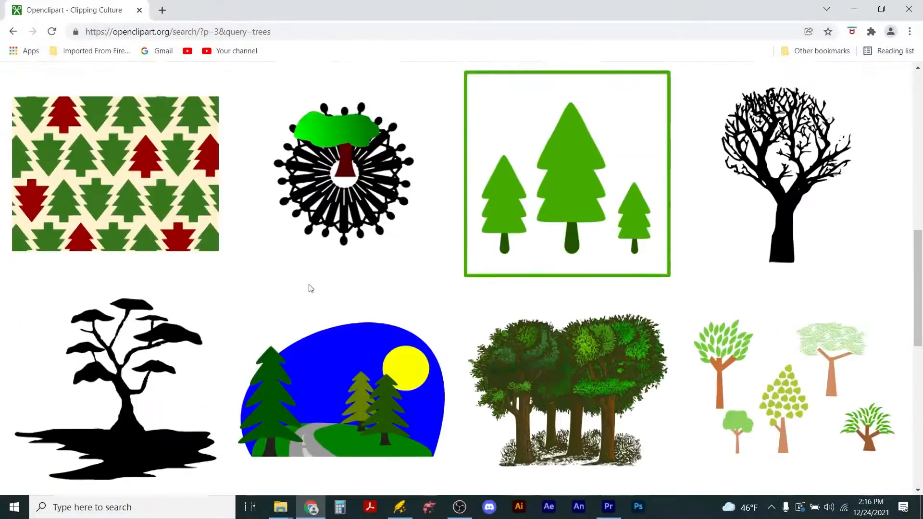
# Search the Openclipart library for "castle".
pyautogui.scroll(10, 311, 289)
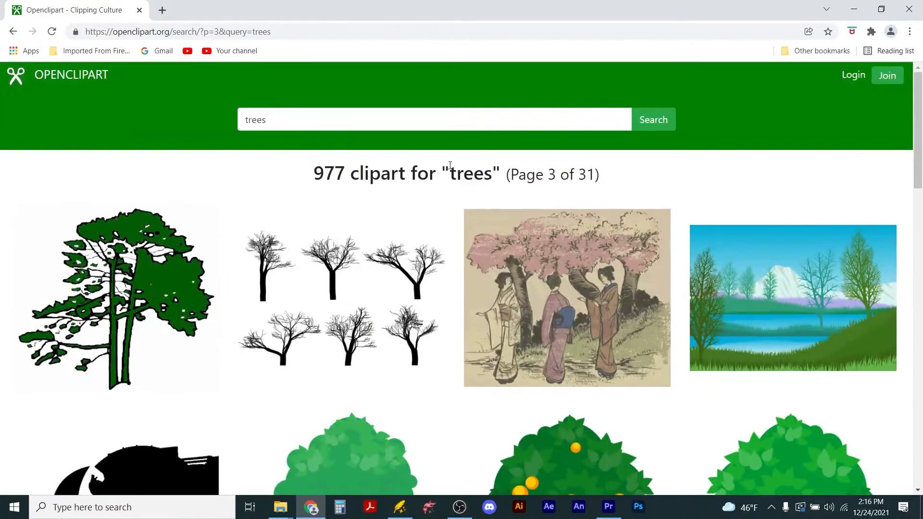
pyautogui.moveTo(284, 123); pyautogui.dragTo(201, 121)
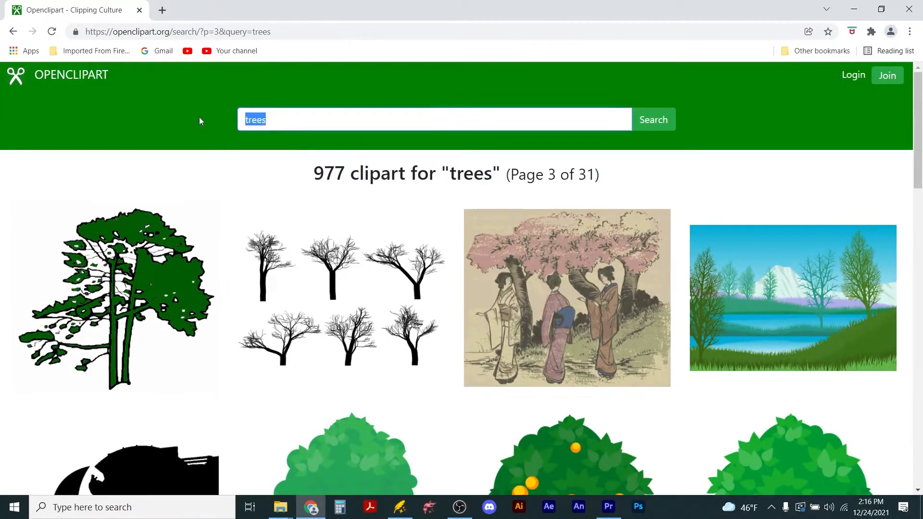
pyautogui.write('castle')
pyautogui.press('Return')
# Save the tiered Edo castle line drawing as "castle one" in PNG format inside the Video_Examples symbols folder.
pyautogui.scroll(-12, 195, 118)
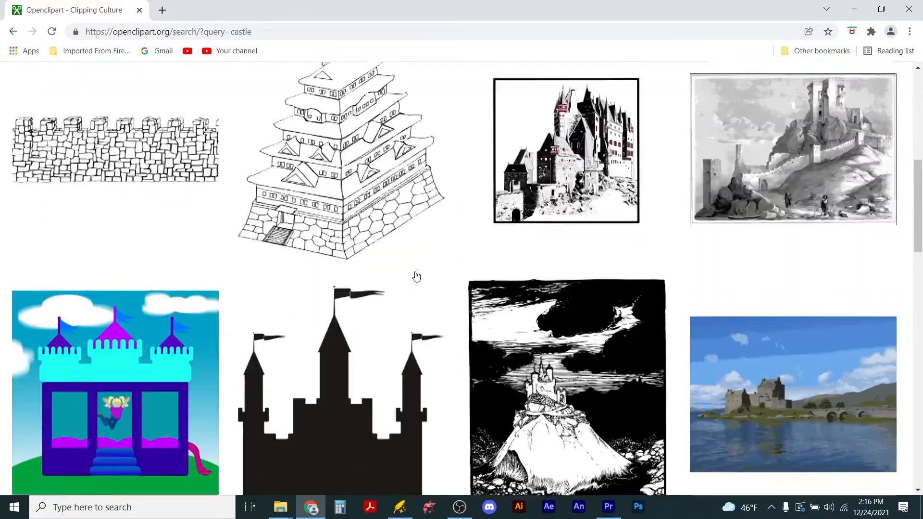
pyautogui.scroll(5, 495, 272)
pyautogui.scroll(-5, 495, 270)
pyautogui.scroll(5, 350, 257)
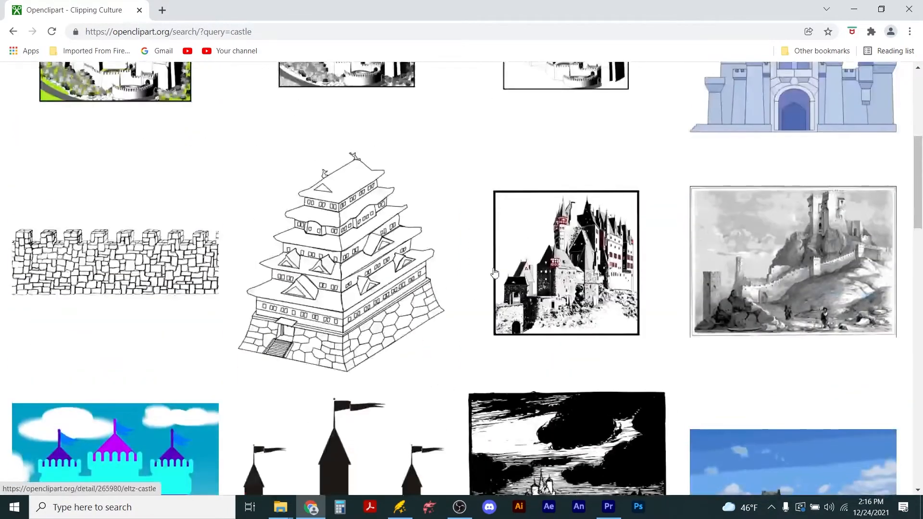
pyautogui.rightClick(347, 254)
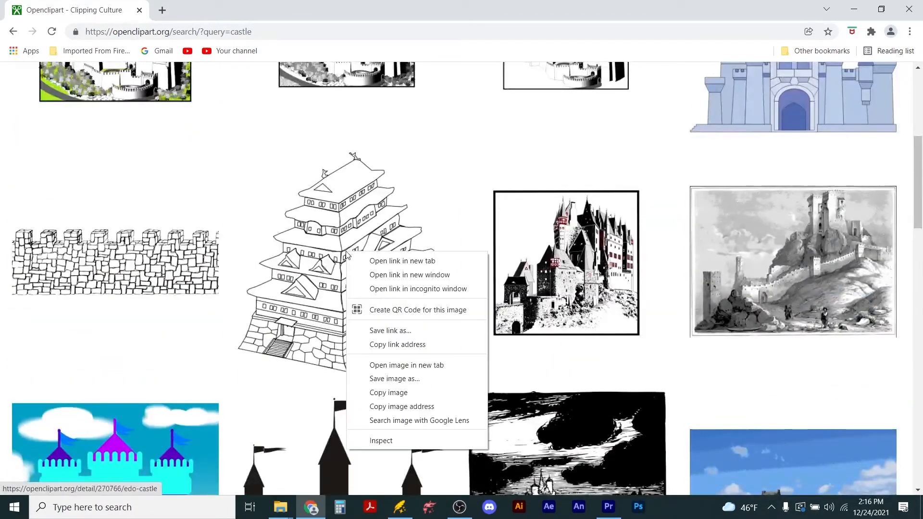
pyautogui.click(402, 379)
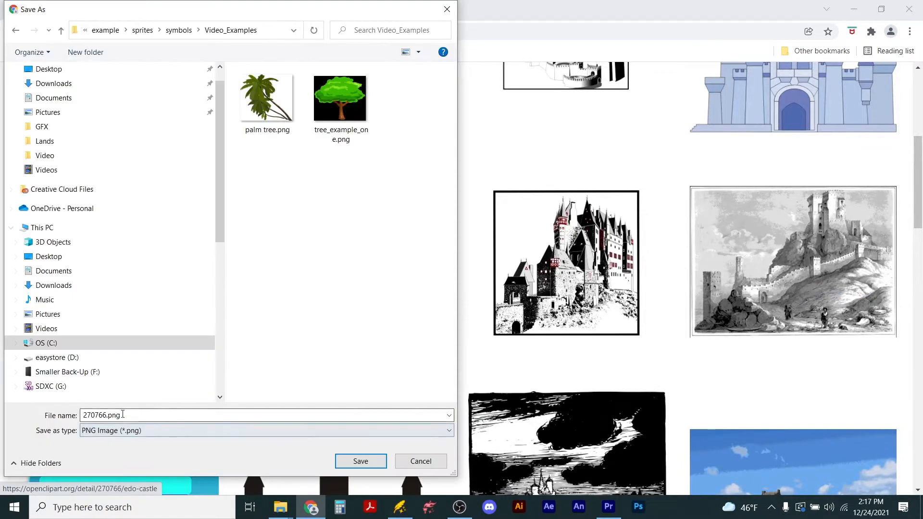
pyautogui.doubleClick(131, 413)
pyautogui.write('castle one')
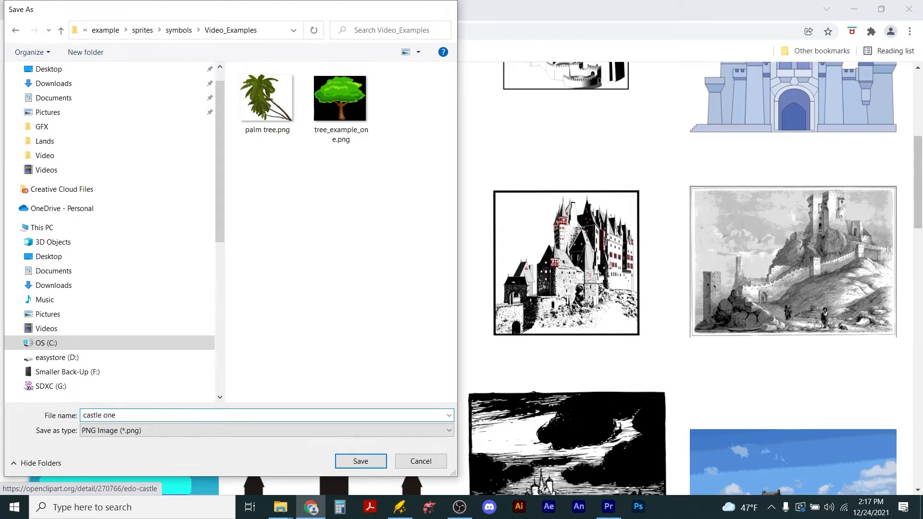
pyautogui.press('Return')
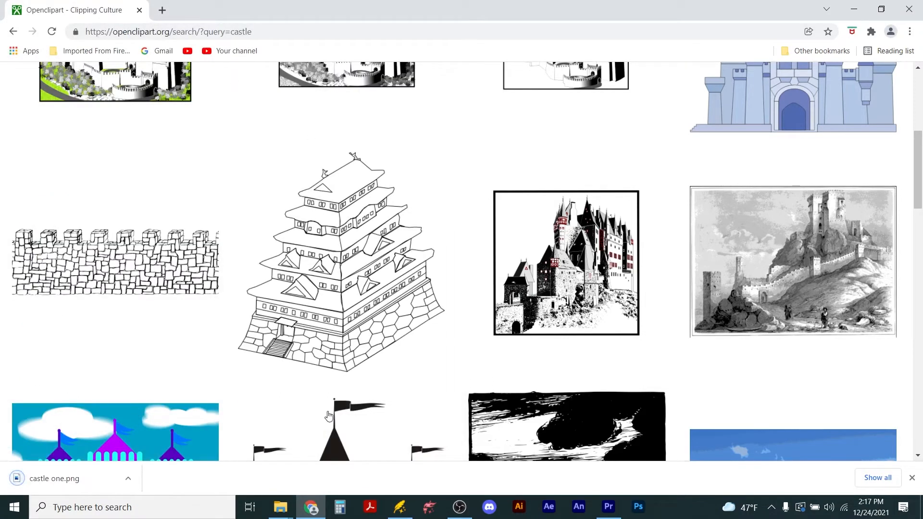
# Switch to Wonderdraft, close and restart it, and create a blank 1920 × 1080 px map with the Paper theme.
pyautogui.click(399, 514)
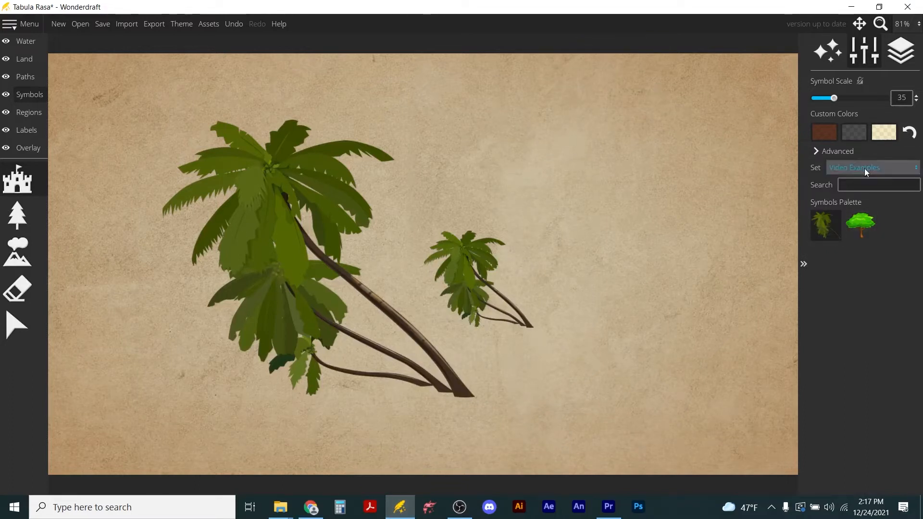
pyautogui.click(908, 6)
pyautogui.click(450, 274)
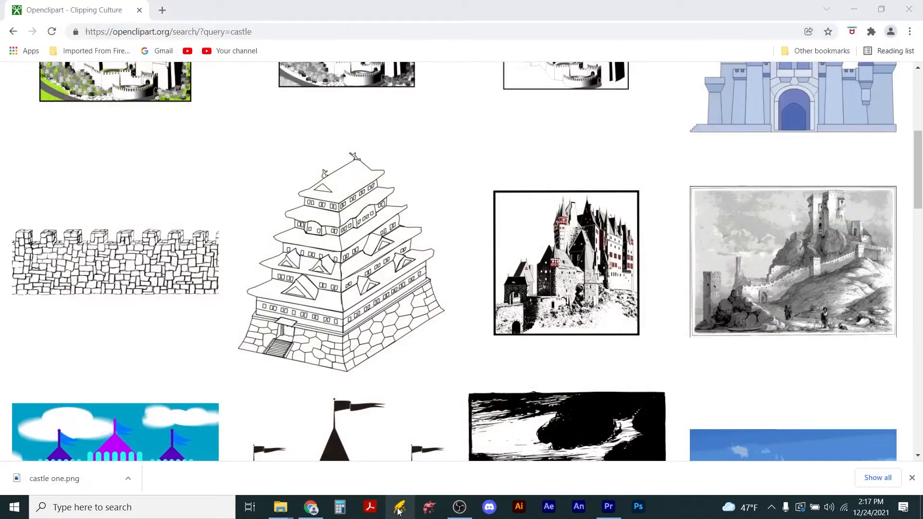
pyautogui.click(398, 511)
pyautogui.click(61, 24)
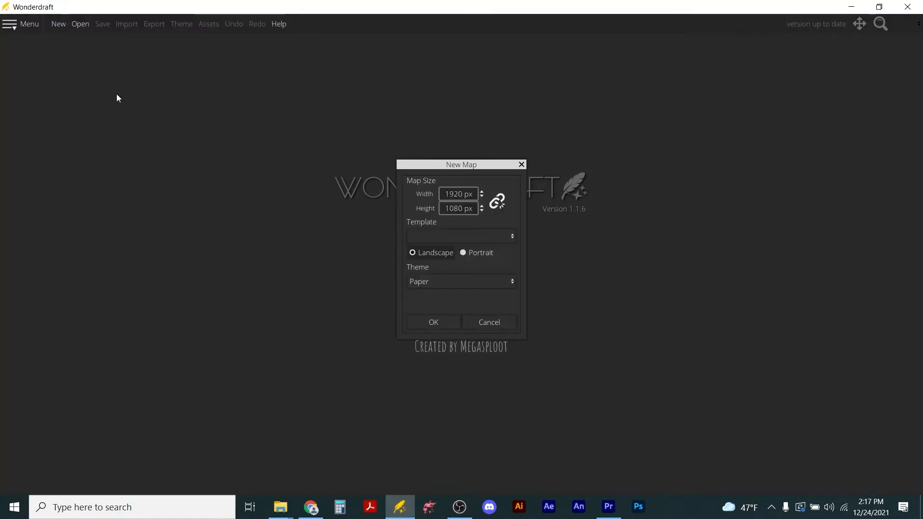
pyautogui.click(435, 323)
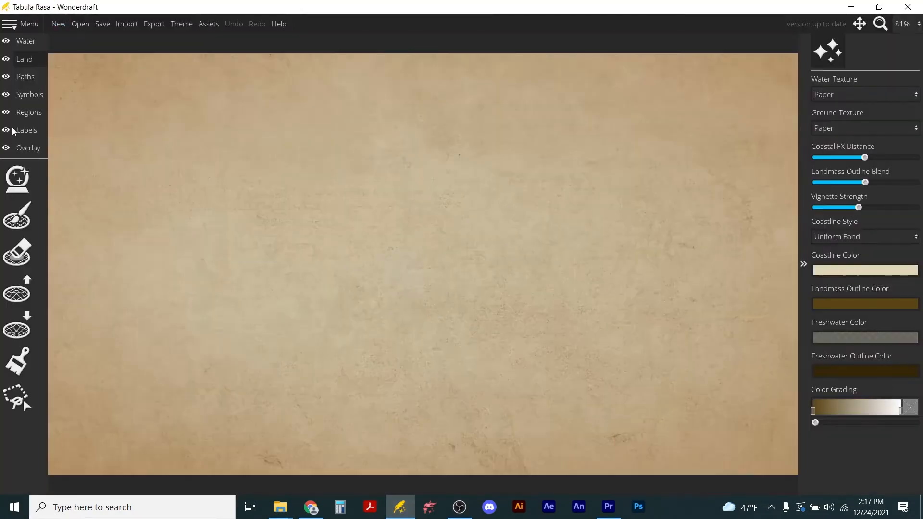
# Place the castle symbol from the Video Examples set near the middle of the map at scale 100.
pyautogui.click(29, 95)
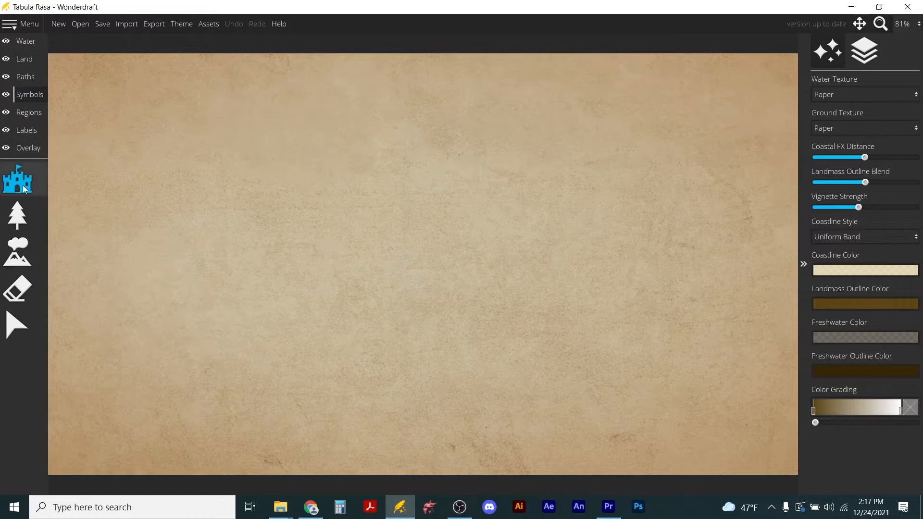
pyautogui.click(822, 230)
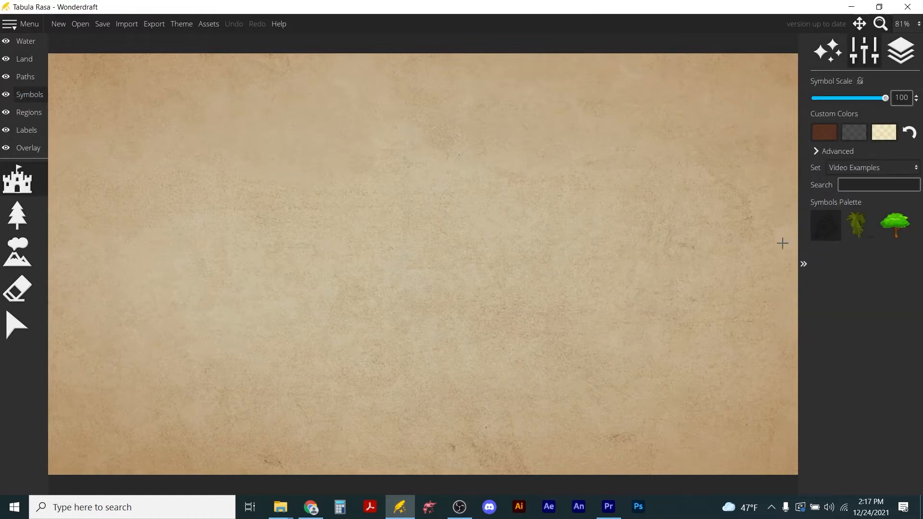
pyautogui.click(418, 255)
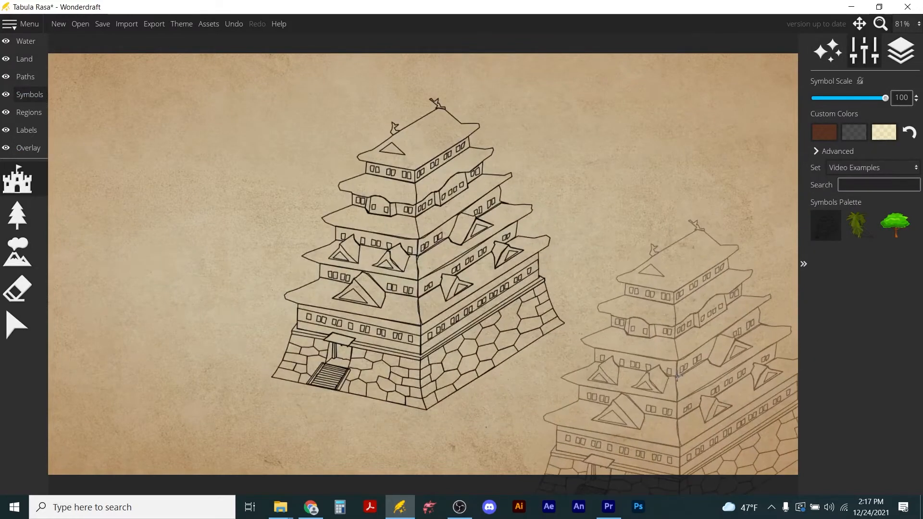
# Select the placed castle symbol on the map and move it slightly to the right.
pyautogui.click(24, 59)
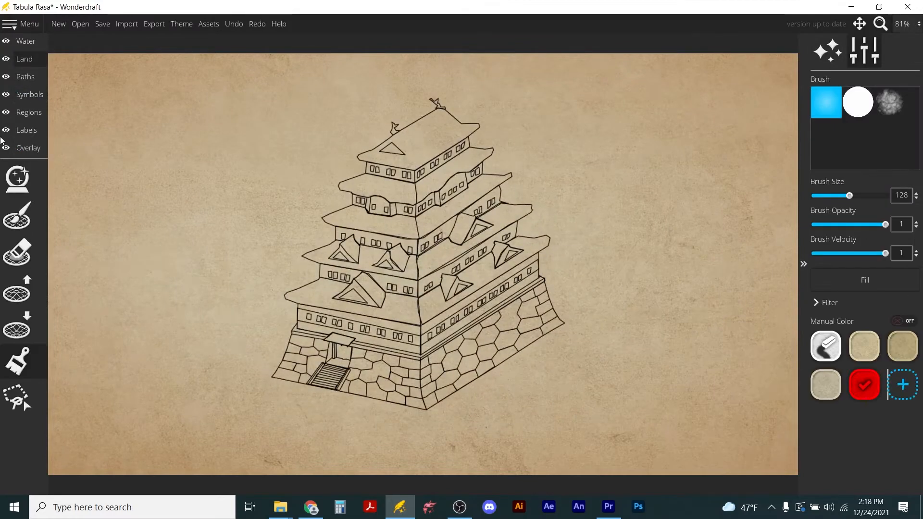
pyautogui.click(29, 95)
pyautogui.click(17, 326)
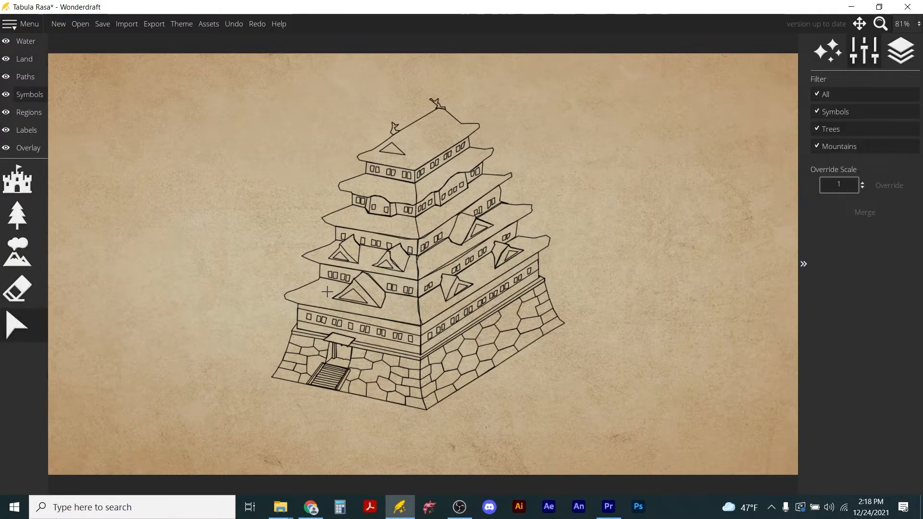
pyautogui.click(417, 277)
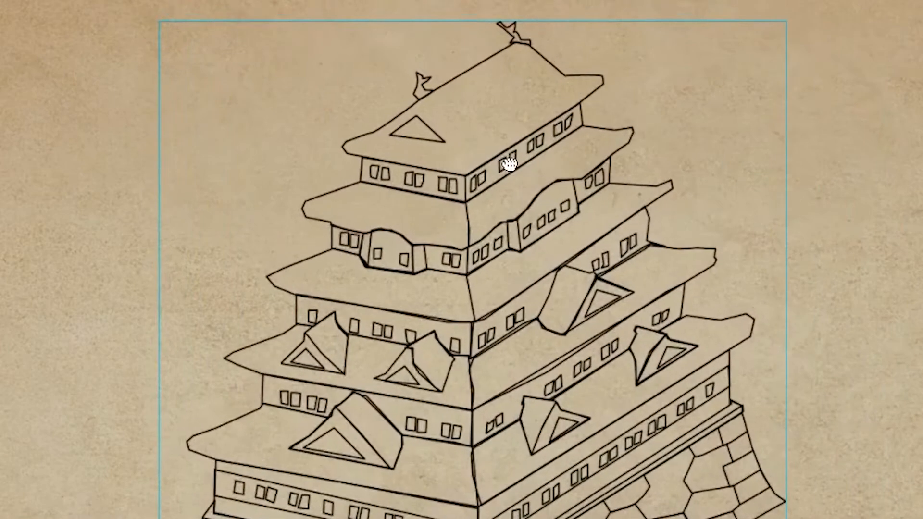
pyautogui.moveTo(539, 171); pyautogui.dragTo(581, 177)
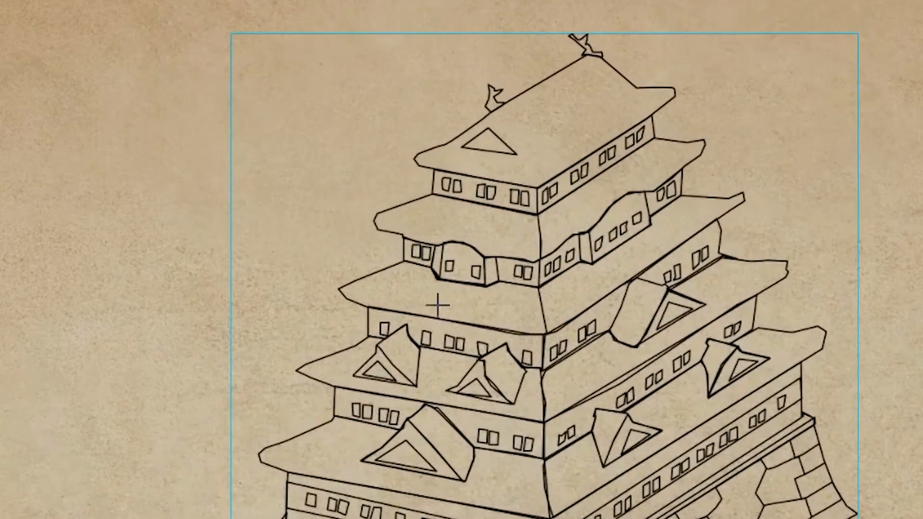
pyautogui.scroll(5, 486, 227)
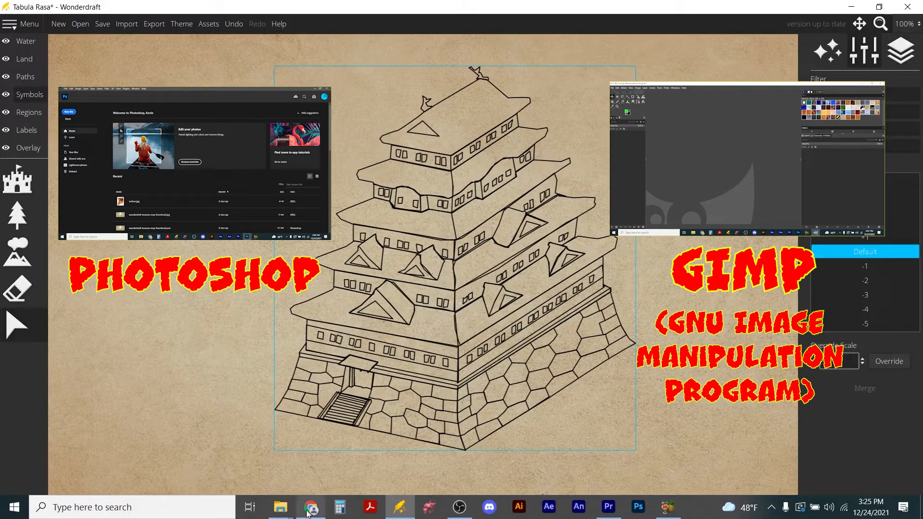
# Switch to Chrome and open the preview of the Pinterest tree clip art in the "tree transparent free" image results.
pyautogui.click(294, 469)
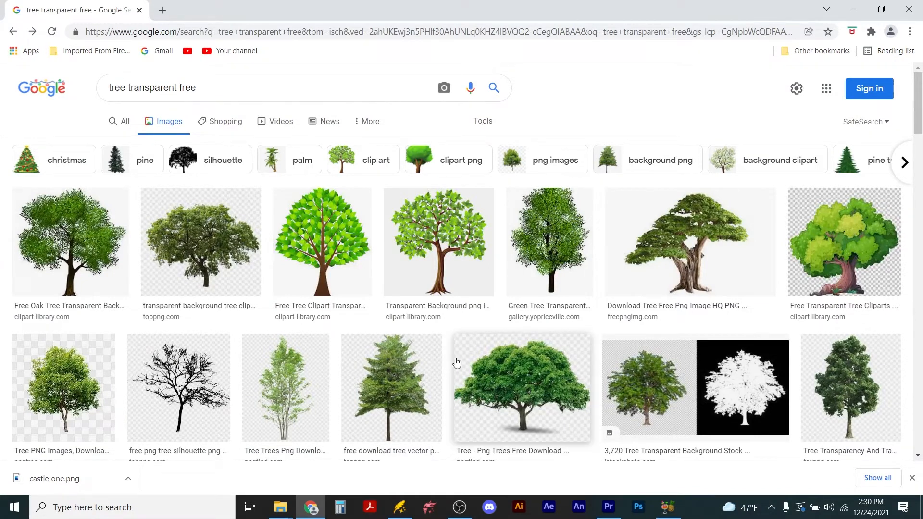
pyautogui.scroll(-5, 457, 363)
pyautogui.click(428, 296)
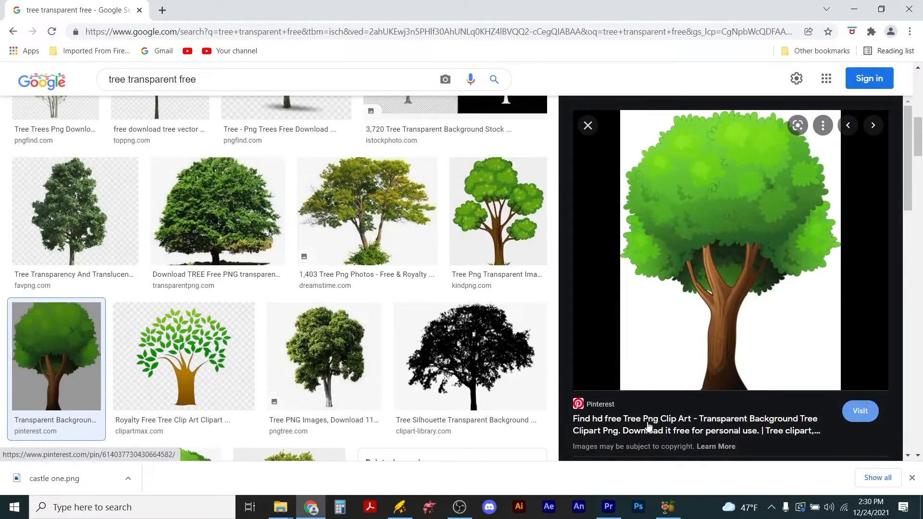
# Save the previewed tree image as "tree_jpg.jpg" in JPEG format inside the Video_Examples symbols folder.
pyautogui.rightClick(714, 249)
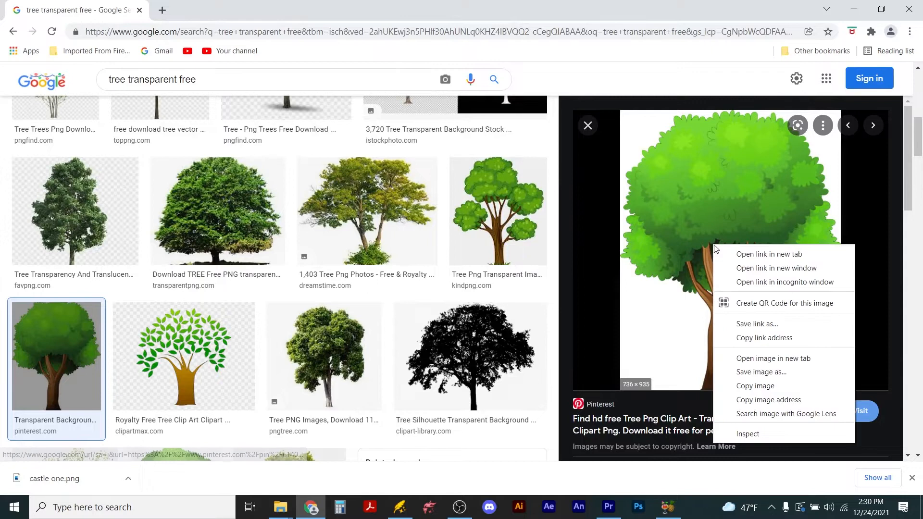
pyautogui.click(735, 373)
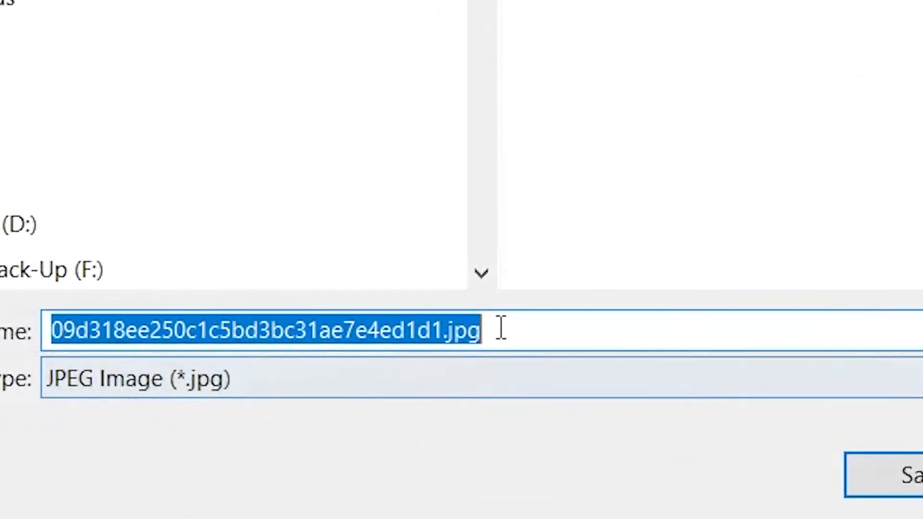
pyautogui.click(228, 414)
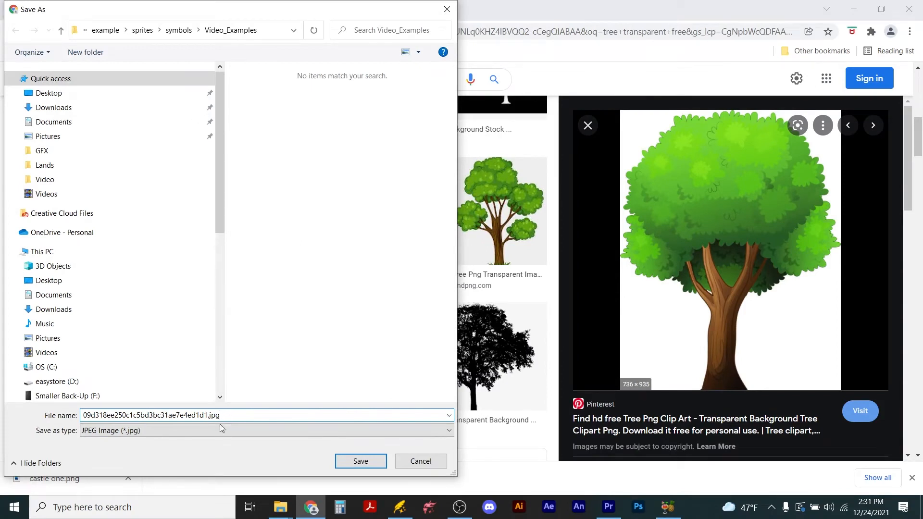
pyautogui.doubleClick(83, 414)
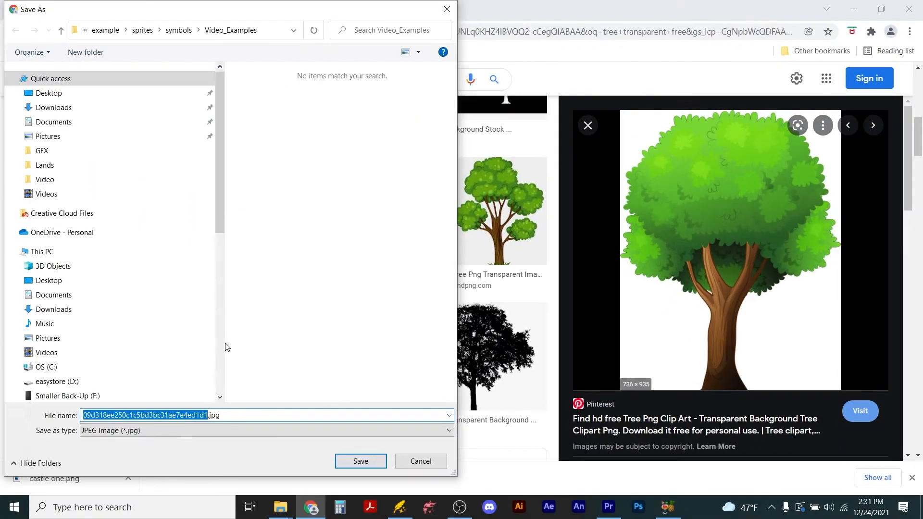
pyautogui.write('tree_jpg.jpg')
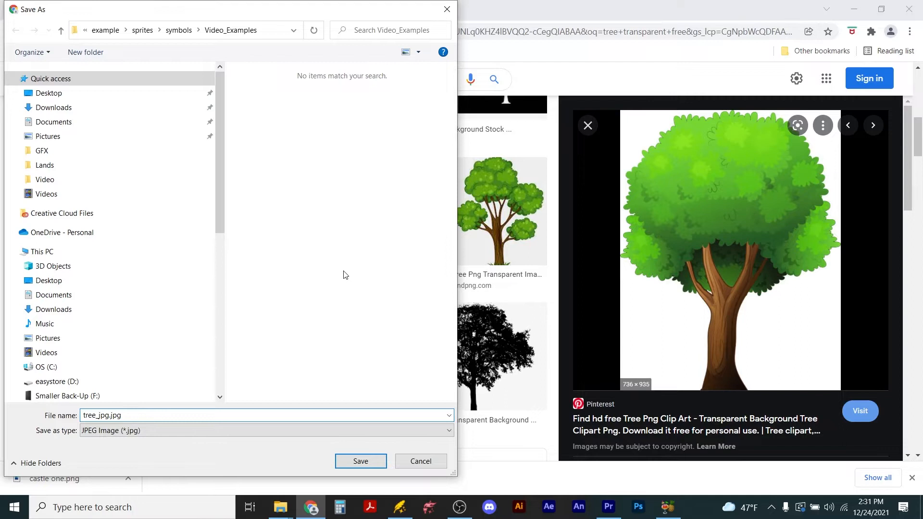
pyautogui.click(54, 367)
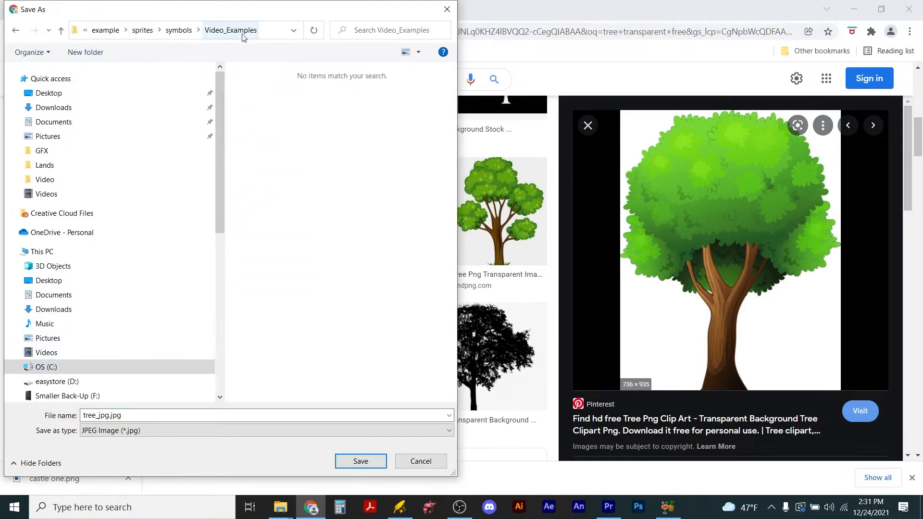
pyautogui.click(362, 462)
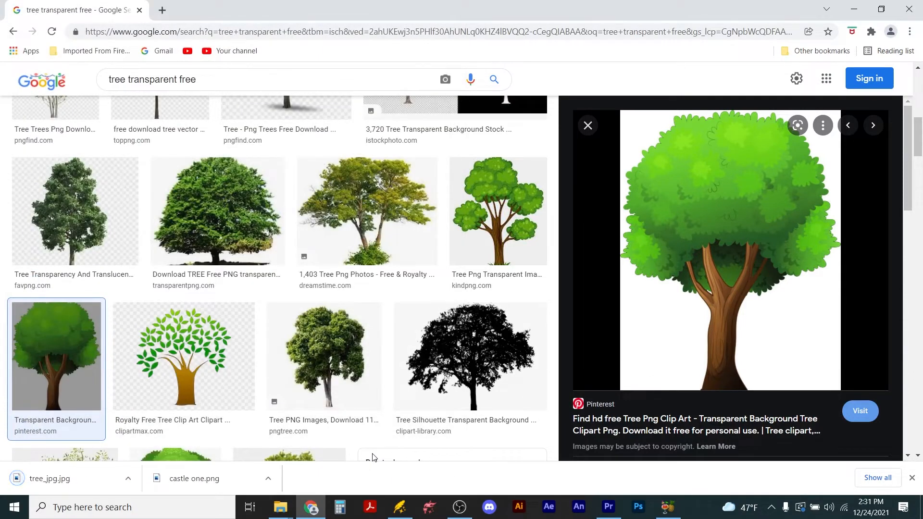
# Switch to File Explorer and open tree_jpg.jpg from the Video_Examples symbols folder in Adobe Photoshop 2022.
pyautogui.click(280, 508)
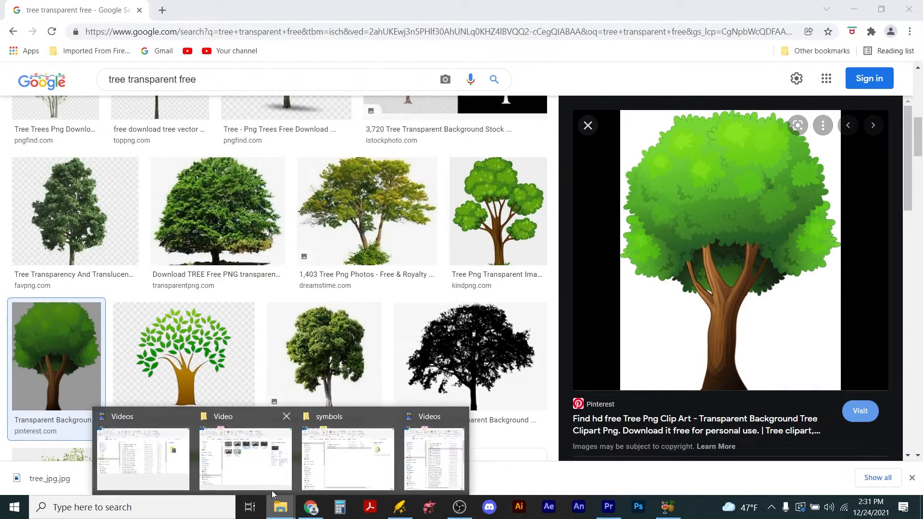
pyautogui.click(329, 427)
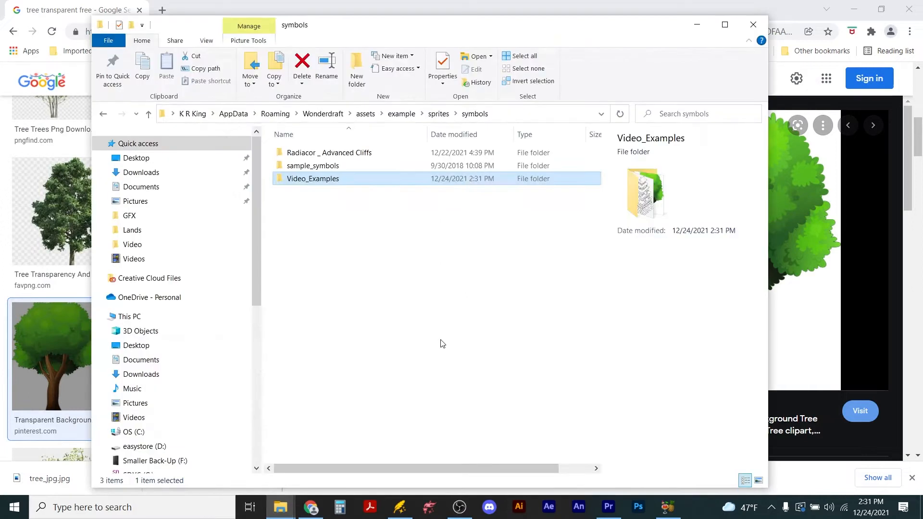
pyautogui.doubleClick(280, 179)
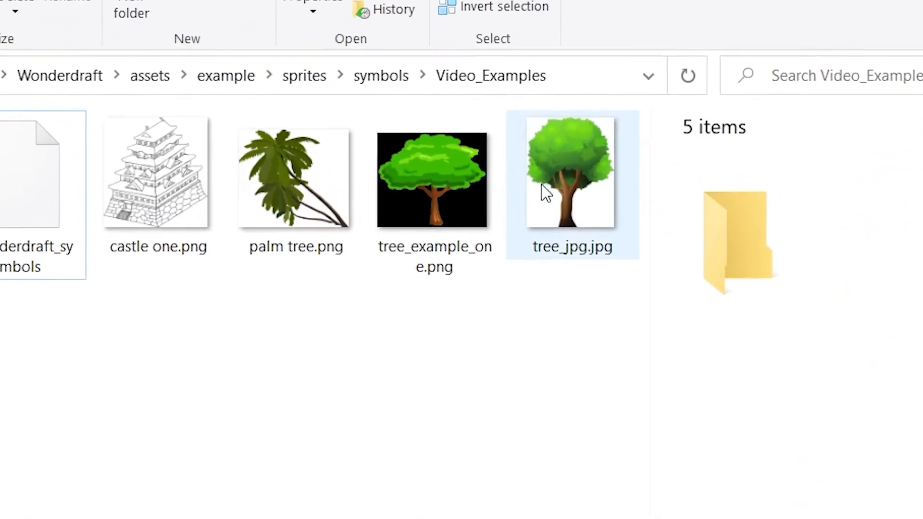
pyautogui.rightClick(551, 197)
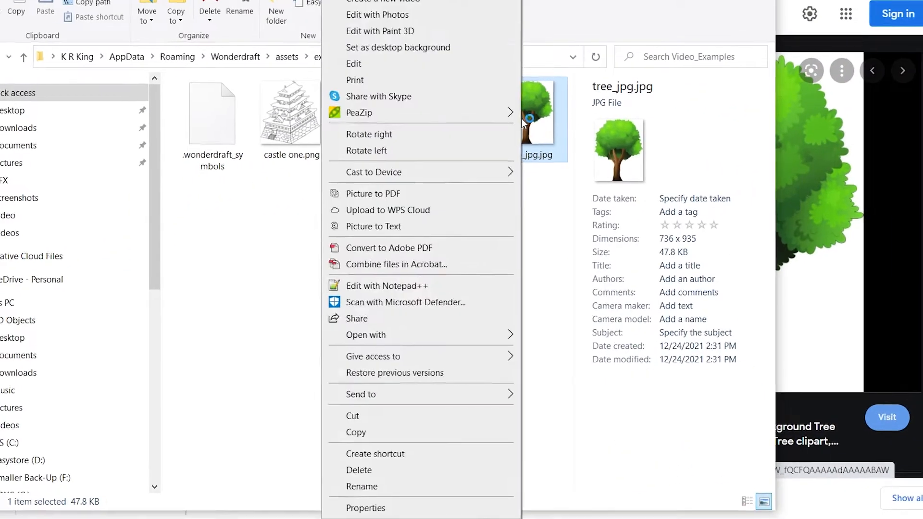
pyautogui.moveTo(450, 335)
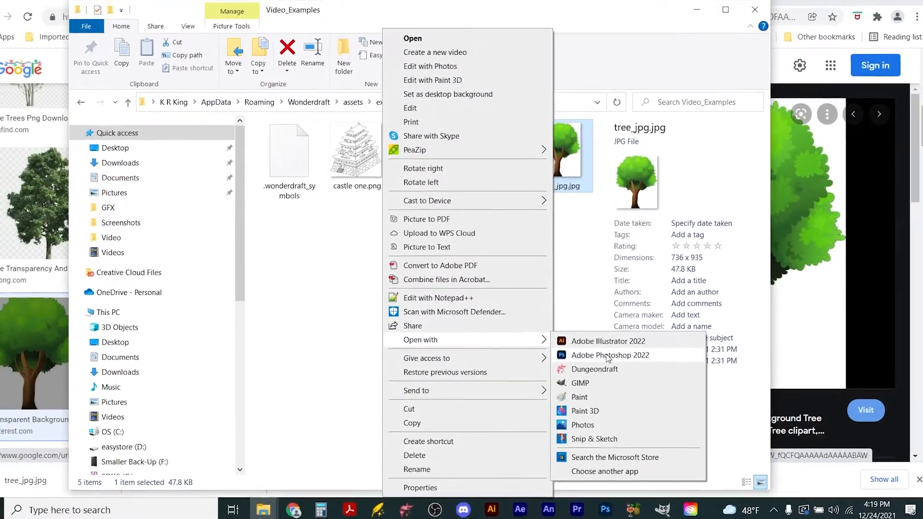
pyautogui.click(608, 356)
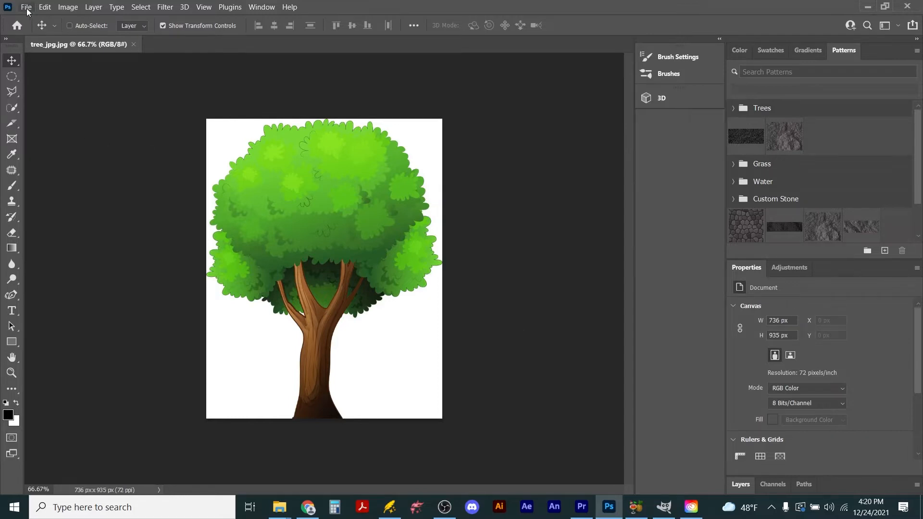
# Export the tree image in PNG format as "tree_jpg.png" into the Video_Examples folder.
pyautogui.click(27, 7)
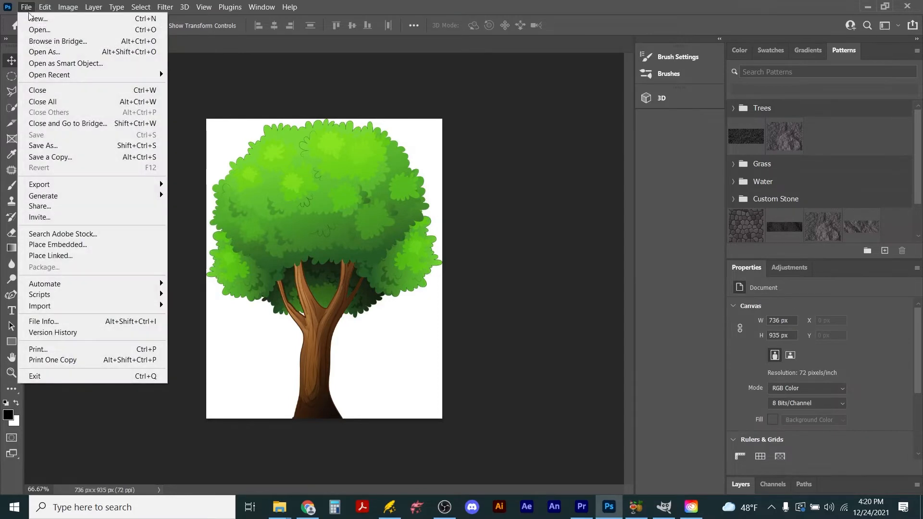
pyautogui.moveTo(69, 184)
pyautogui.click(206, 184)
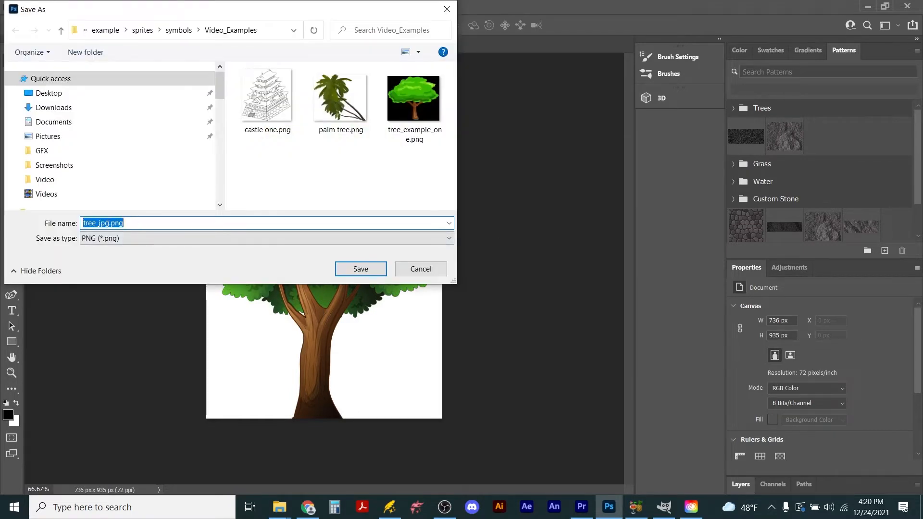
pyautogui.click(361, 269)
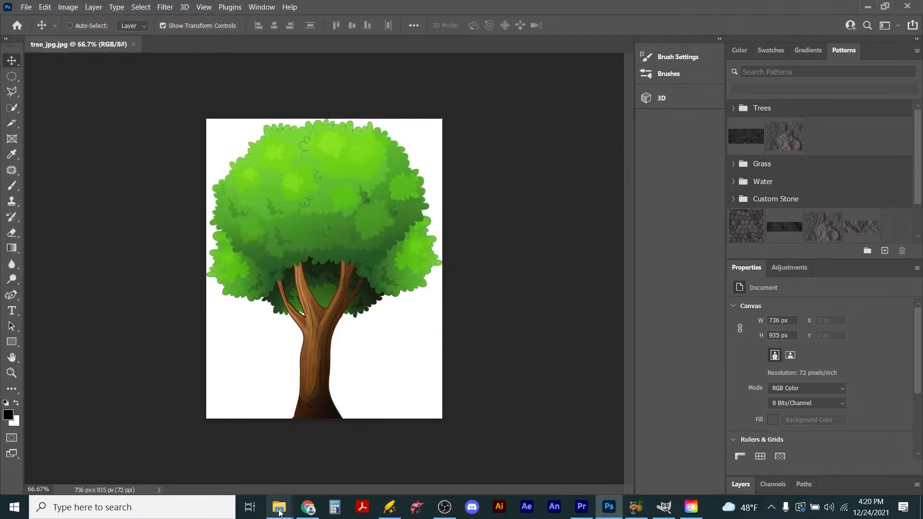
# Switch to Wonderdraft and create a new 1920 x 1080 px landscape map with the Paper theme.
pyautogui.click(390, 512)
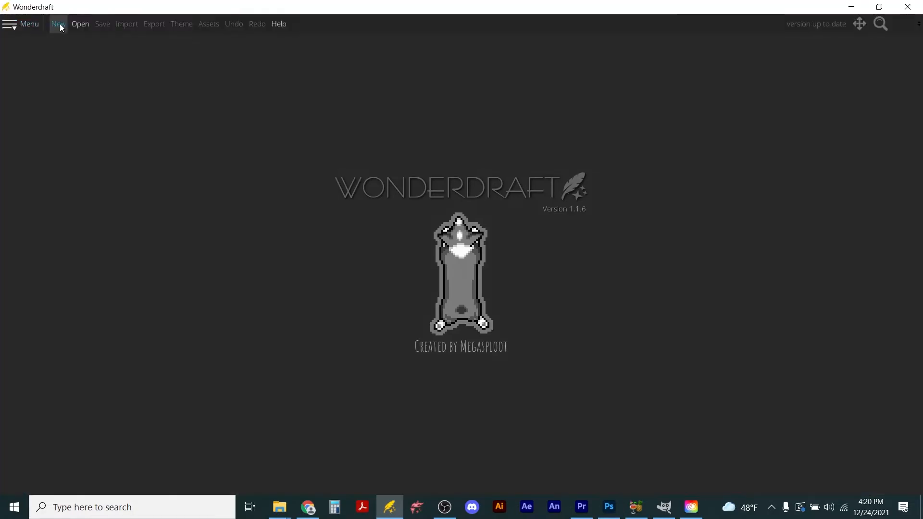
pyautogui.click(60, 25)
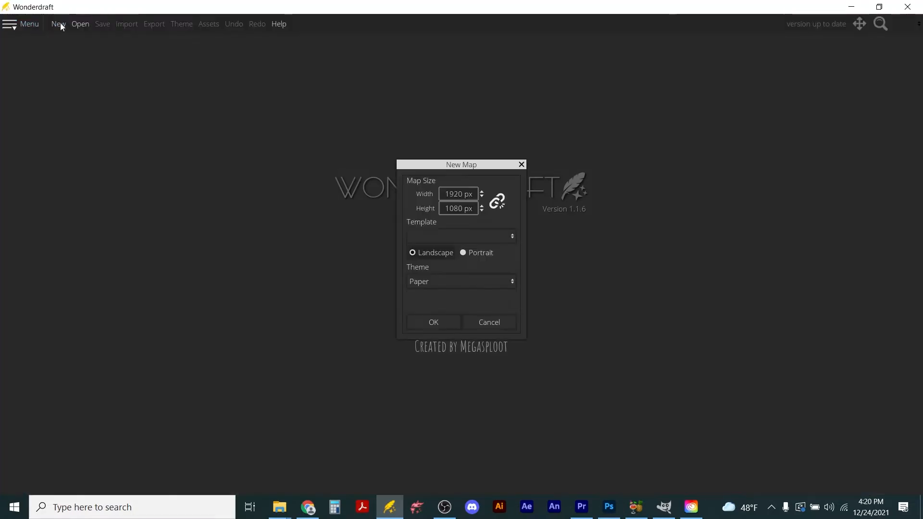
pyautogui.click(431, 323)
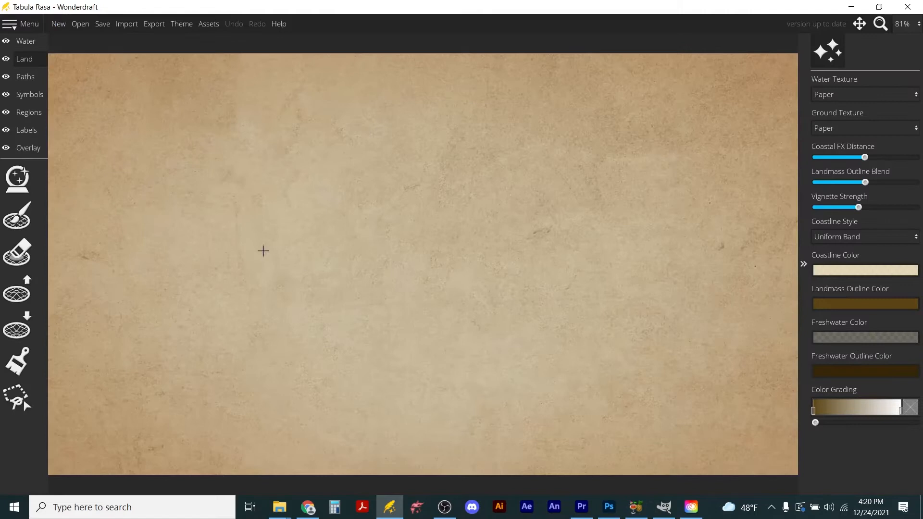
# Place the white-background tree symbol from the Video Examples set near the middle of the map at scale 100.
pyautogui.click(24, 94)
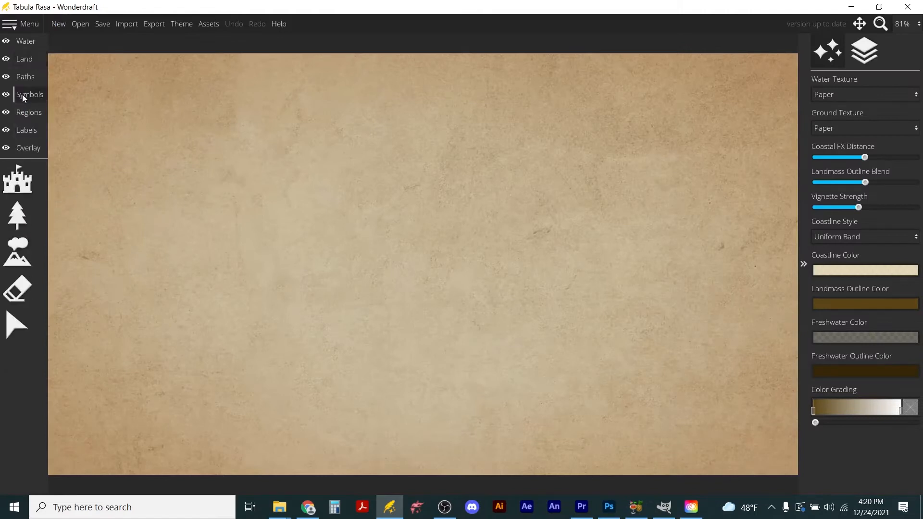
pyautogui.click(28, 166)
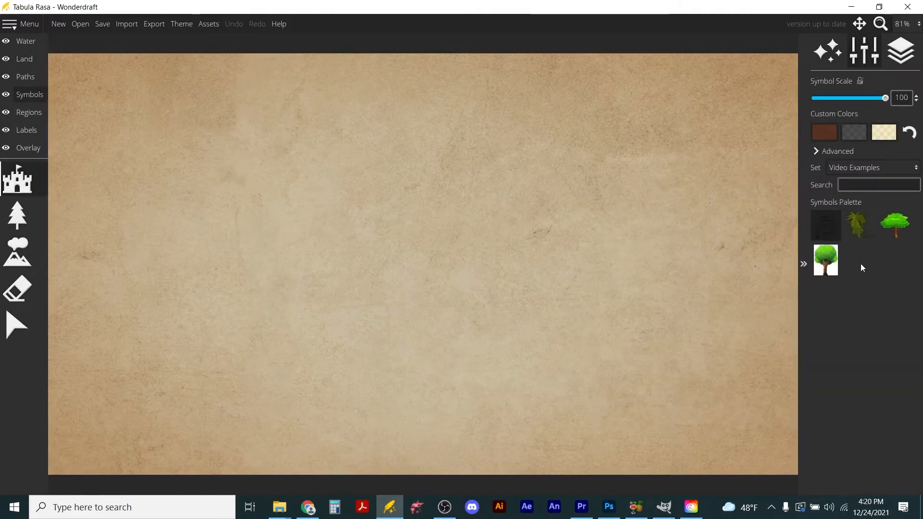
pyautogui.click(831, 263)
pyautogui.click(441, 255)
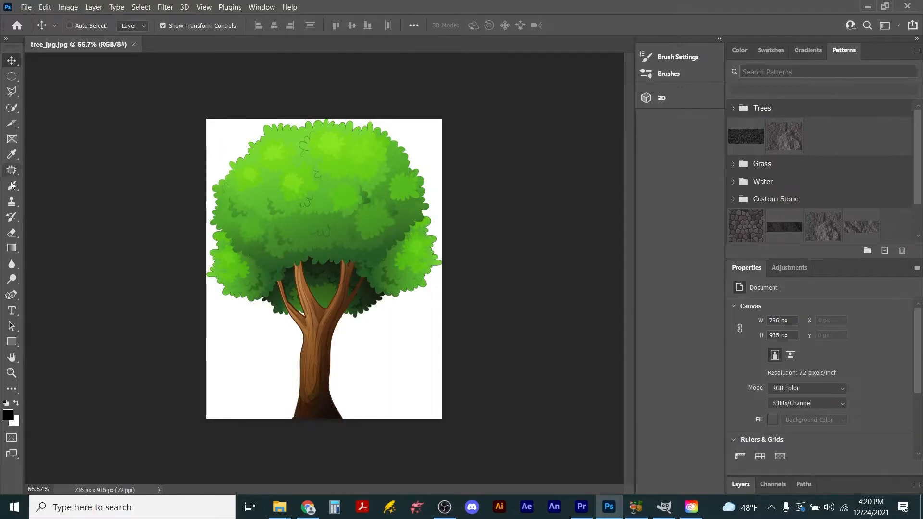
# Switch to Photoshop and select the white background around the tree using Quick Selection with a 64 px brush.
pyautogui.click(11, 109)
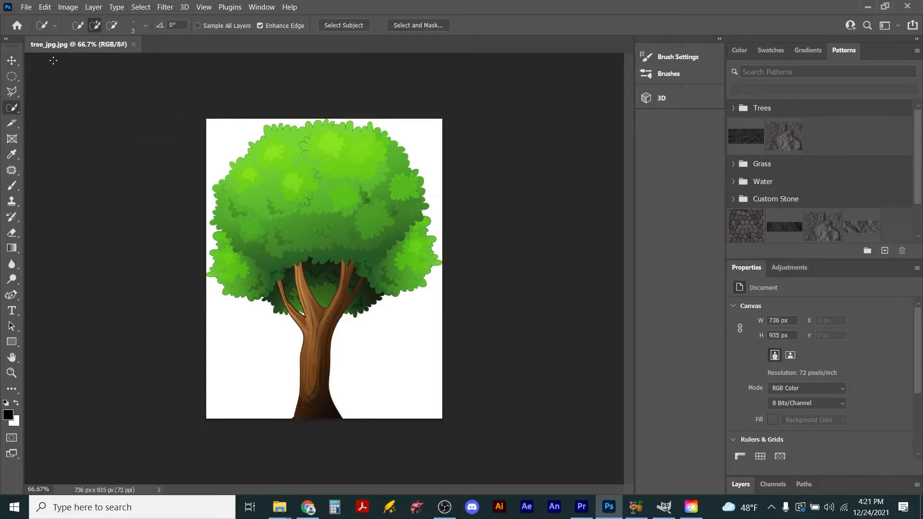
pyautogui.click(144, 25)
pyautogui.click(116, 56)
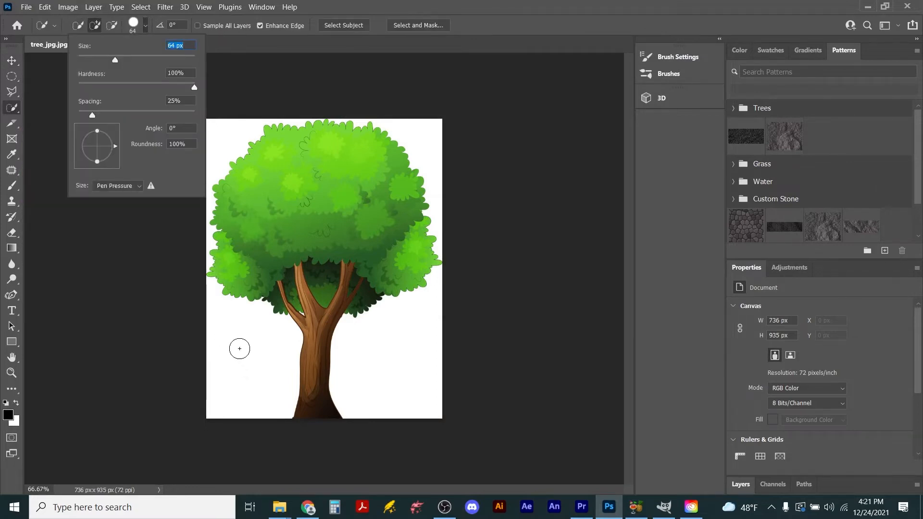
pyautogui.click(246, 350)
pyautogui.click(249, 352)
pyautogui.click(387, 359)
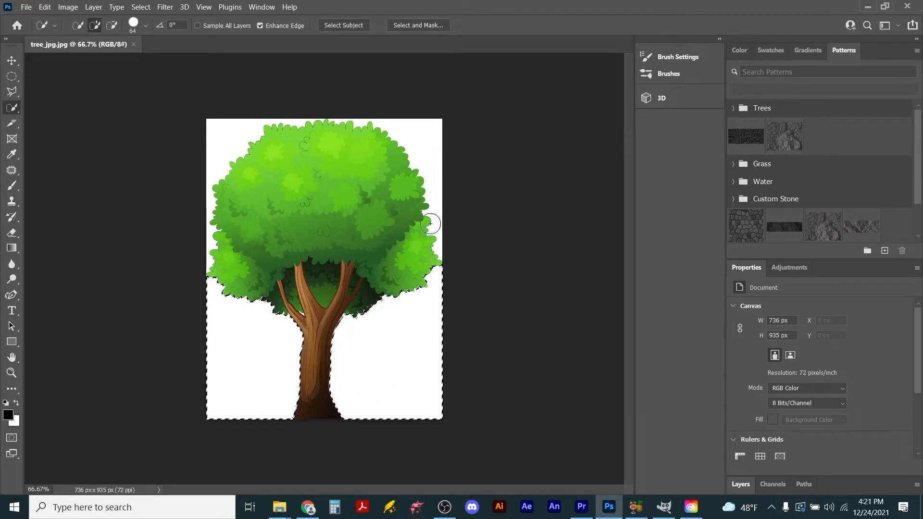
pyautogui.click(429, 141)
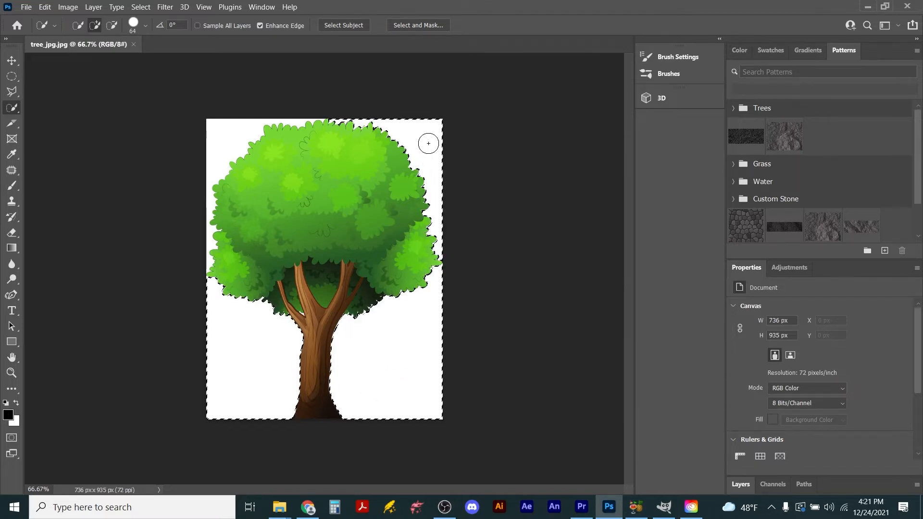
pyautogui.click(221, 130)
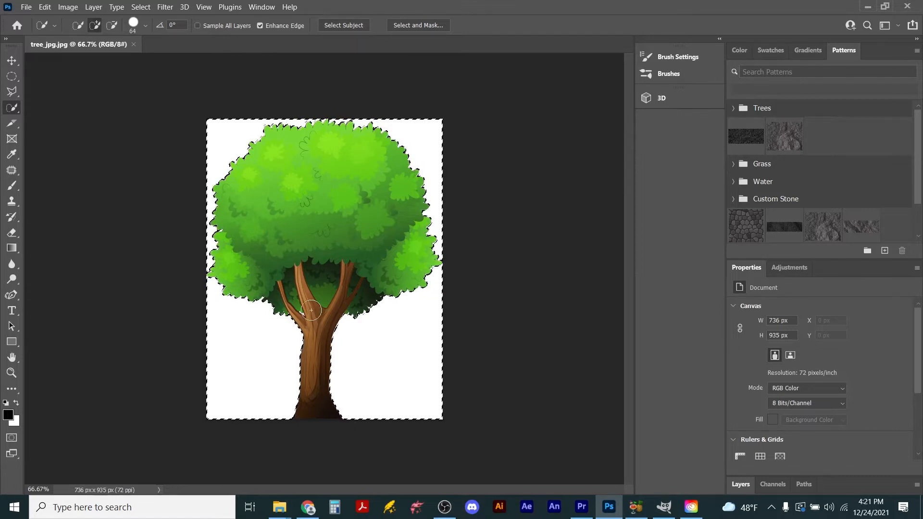
# Add the small white gap between the trunk's branches to the selection with a 7 px Quick Selection brush.
pyautogui.scroll(5, 311, 311)
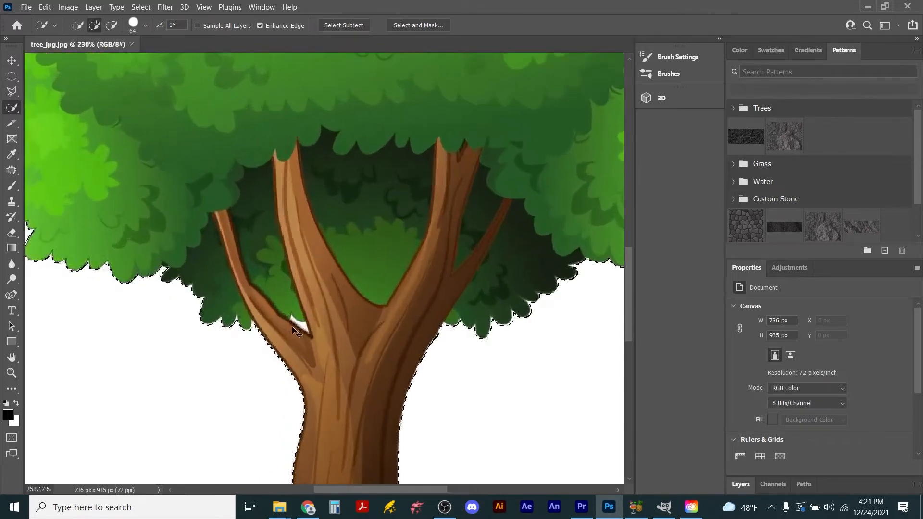
pyautogui.scroll(2, 297, 332)
pyautogui.click(145, 25)
pyautogui.moveTo(98, 58); pyautogui.dragTo(82, 62)
pyautogui.click(303, 325)
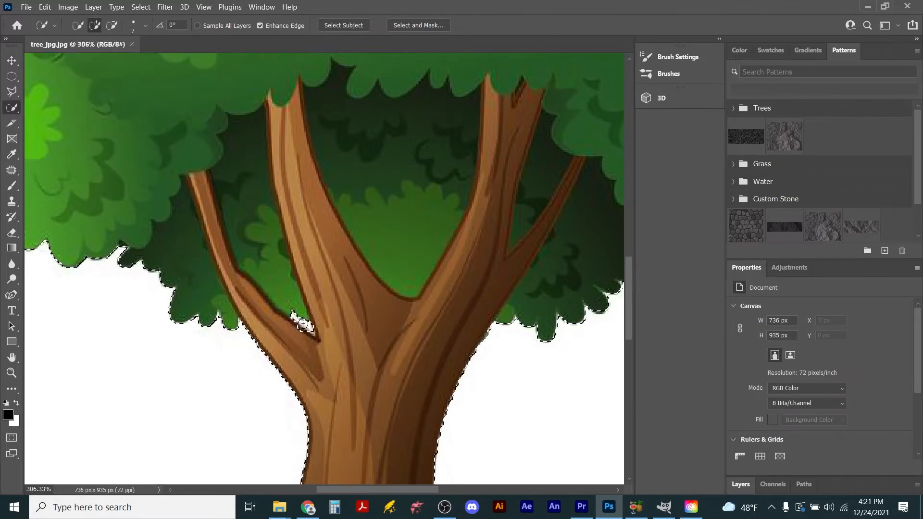
# Check the selection along the foliage's right edge and set the Quick Selection brush size to 1 px.
pyautogui.scroll(-4, 347, 281)
pyautogui.scroll(6, 580, 137)
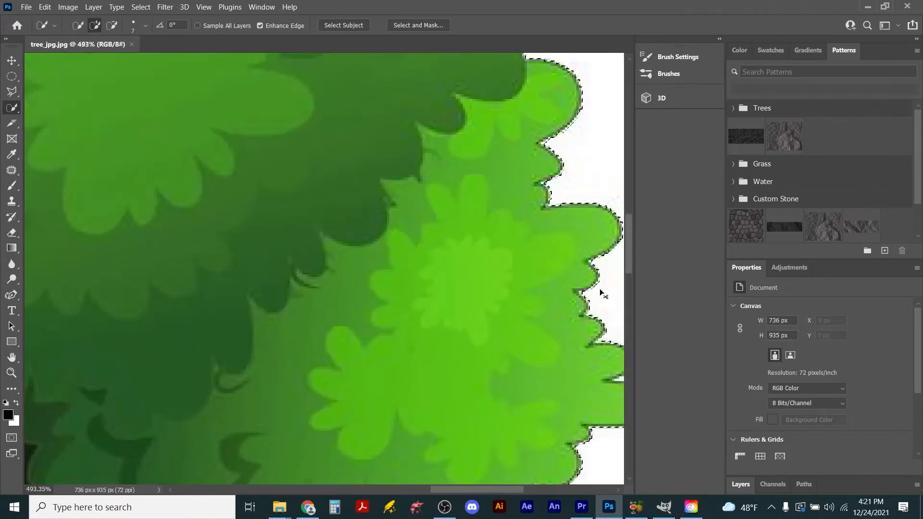
pyautogui.scroll(-3, 545, 310)
pyautogui.scroll(5, 604, 364)
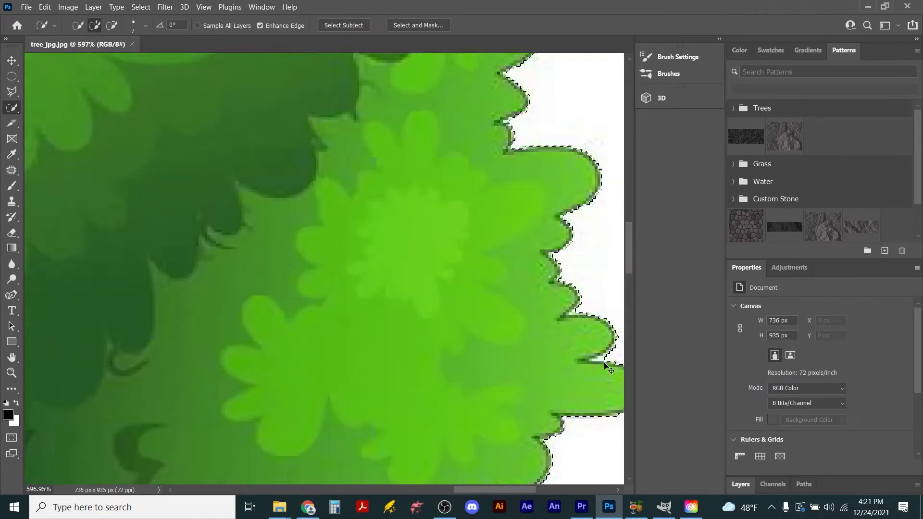
pyautogui.scroll(1, 608, 367)
pyautogui.click(134, 25)
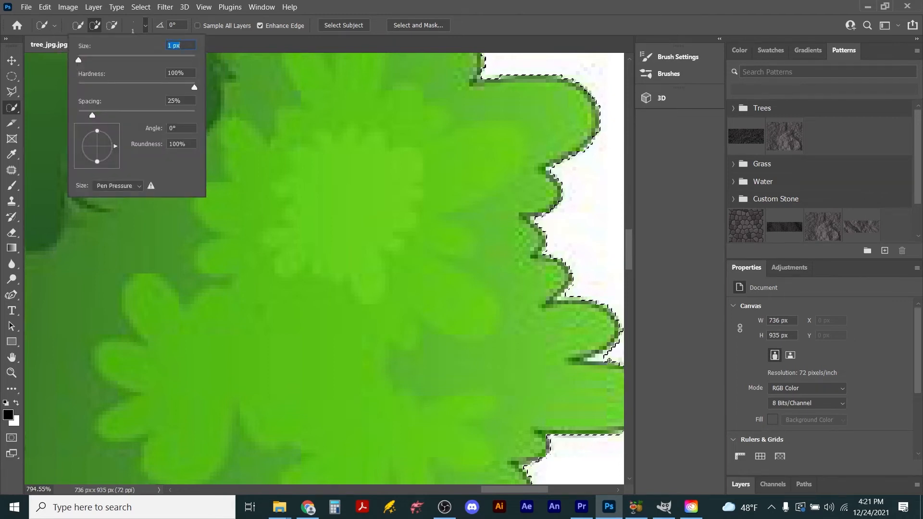
pyautogui.press('Return')
pyautogui.scroll(-10, 433, 286)
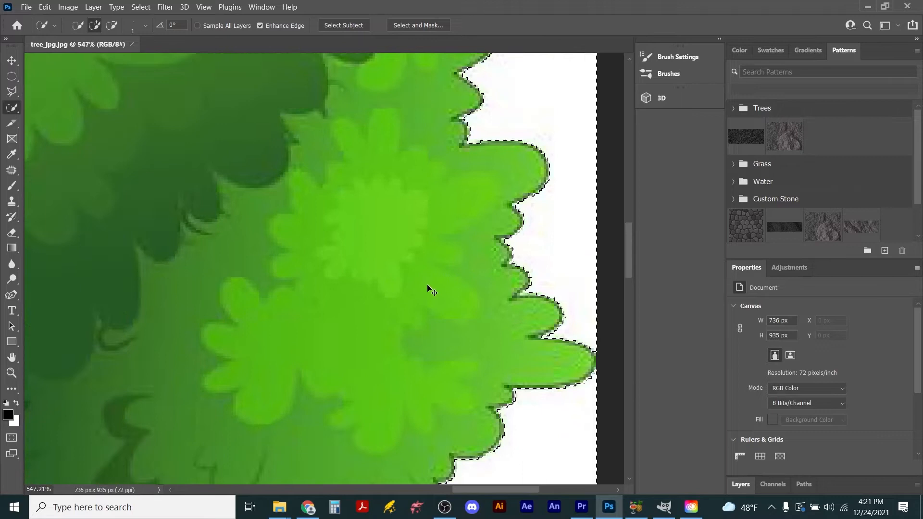
pyautogui.scroll(-5, 333, 287)
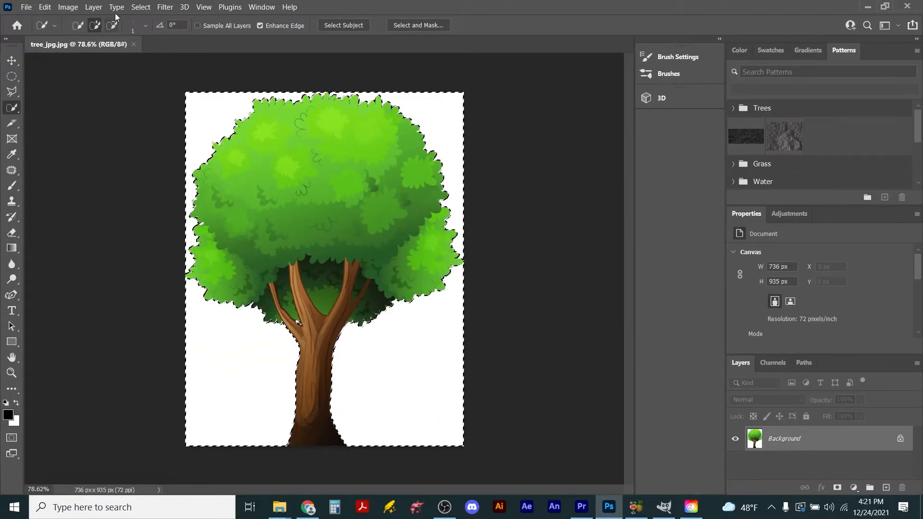
# Invert the background selection and add a layer mask that leaves only the tree visible.
pyautogui.click(140, 7)
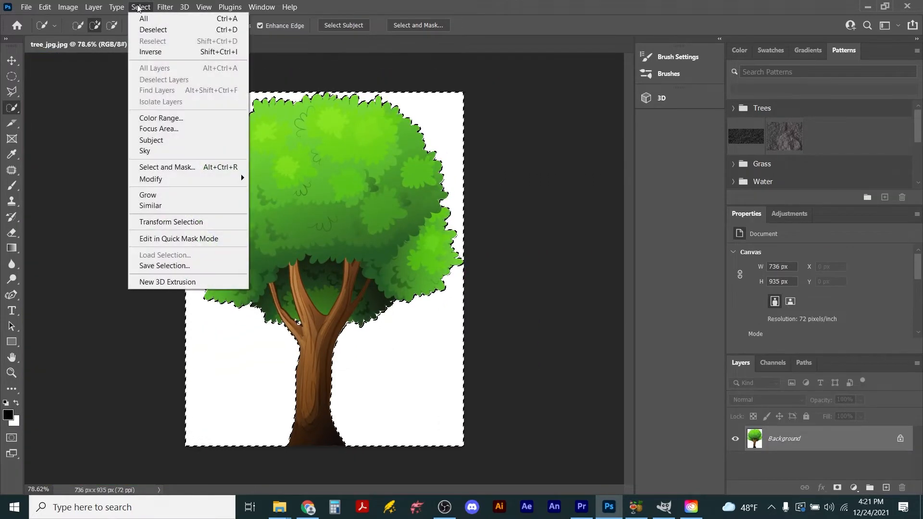
pyautogui.click(173, 52)
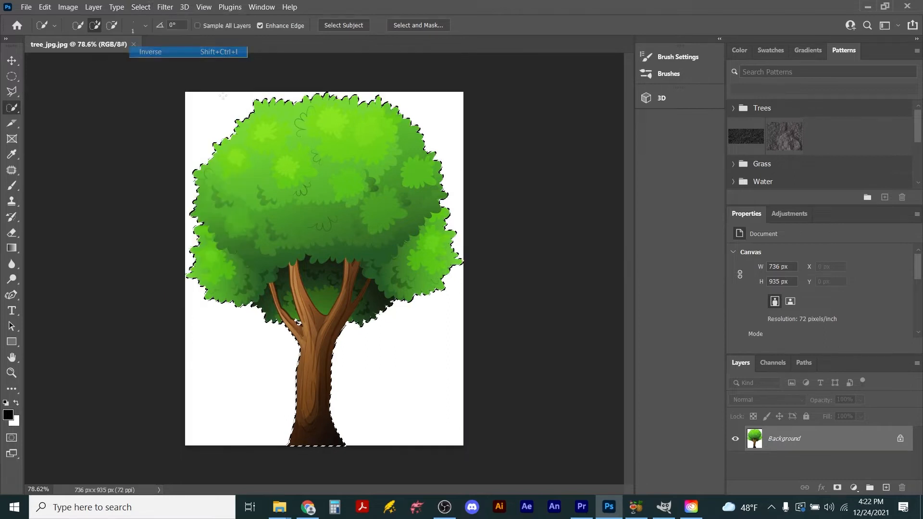
pyautogui.click(837, 488)
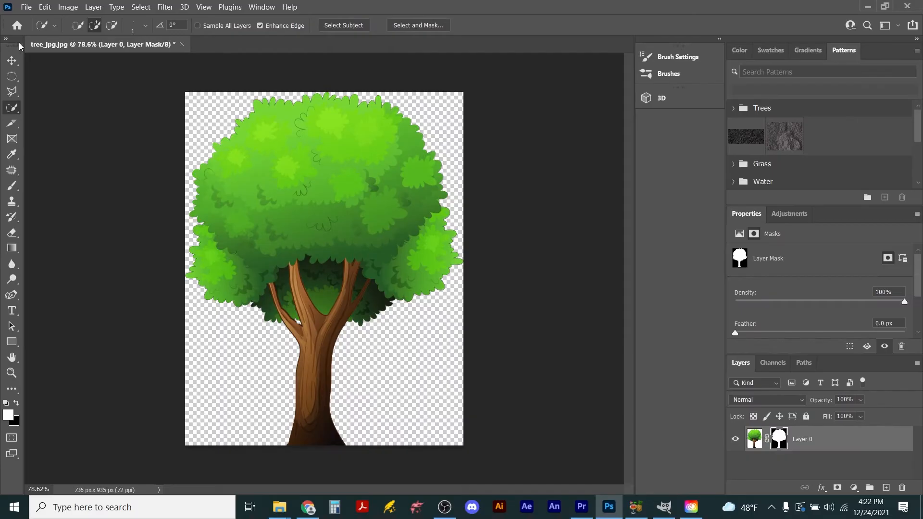
# Export the masked tree in PNG format, replacing the existing "tree_jpg.png" in the Video_Examples folder.
pyautogui.click(29, 9)
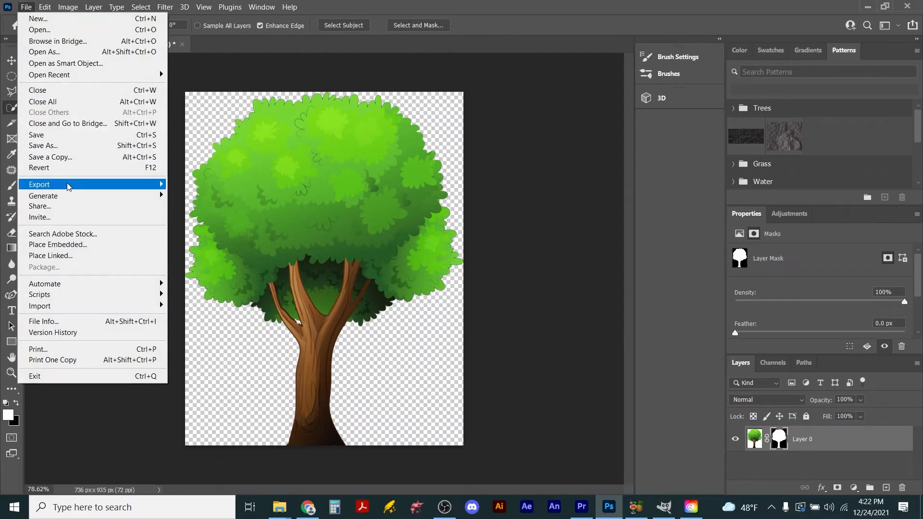
pyautogui.click(208, 184)
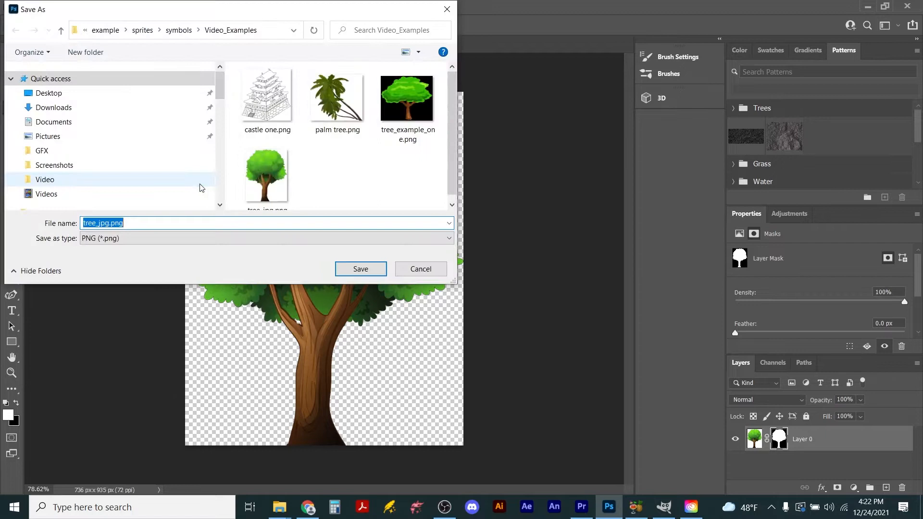
pyautogui.scroll(-1, 368, 190)
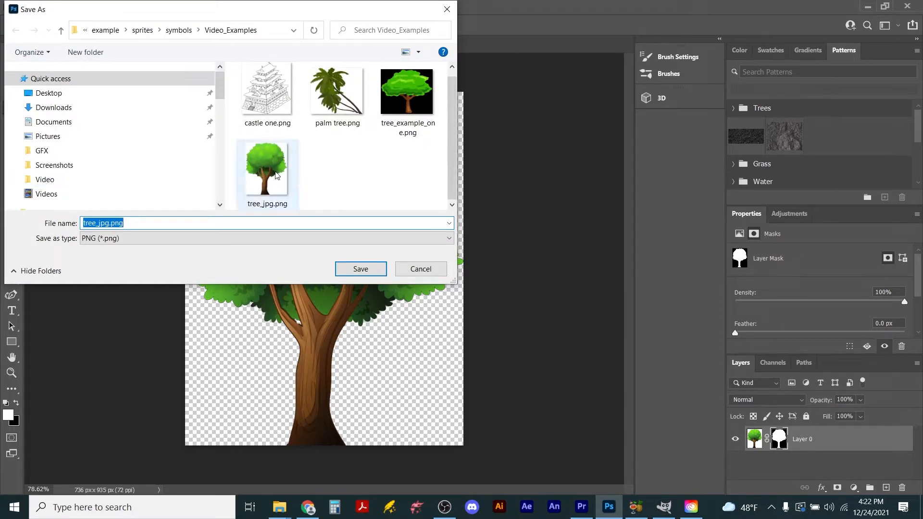
pyautogui.click(268, 173)
pyautogui.click(352, 271)
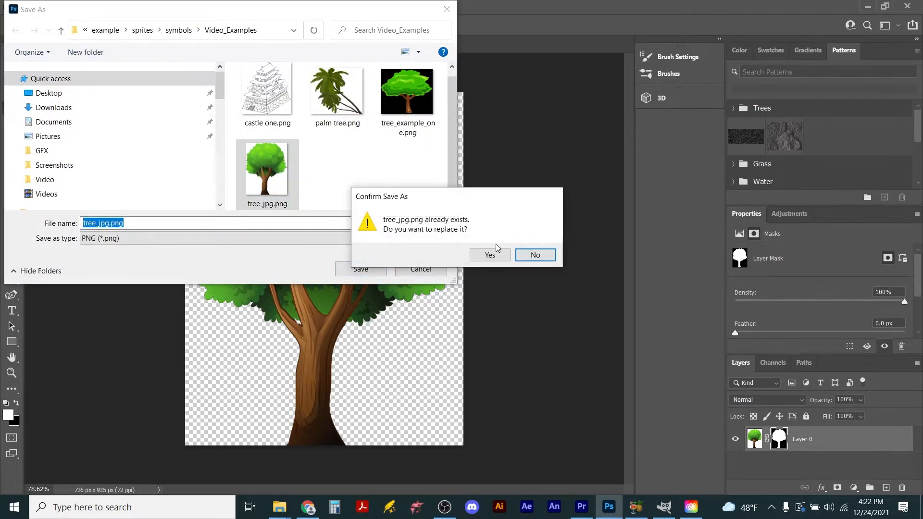
pyautogui.click(489, 256)
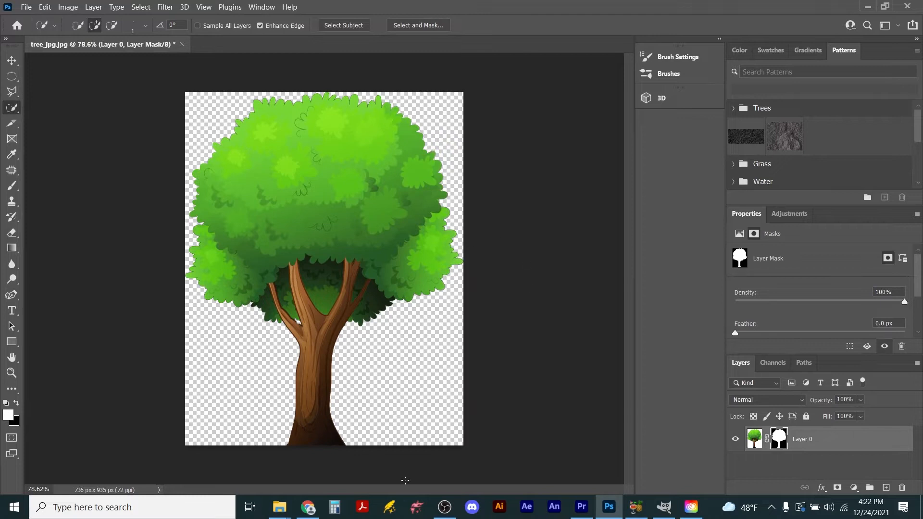
# Switch to Wonderdraft, create a 1920 × 1080 px landscape map with the Paper theme and open the symbol placement tool.
pyautogui.click(390, 507)
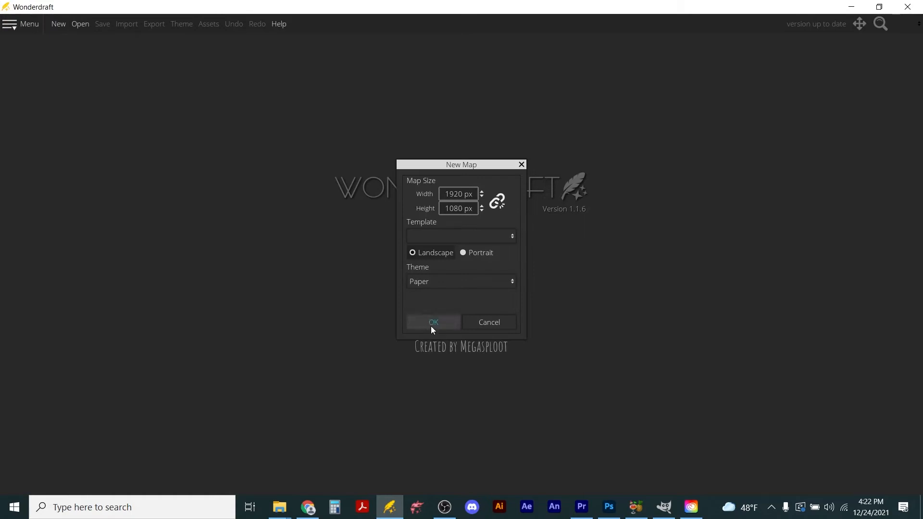
pyautogui.click(433, 323)
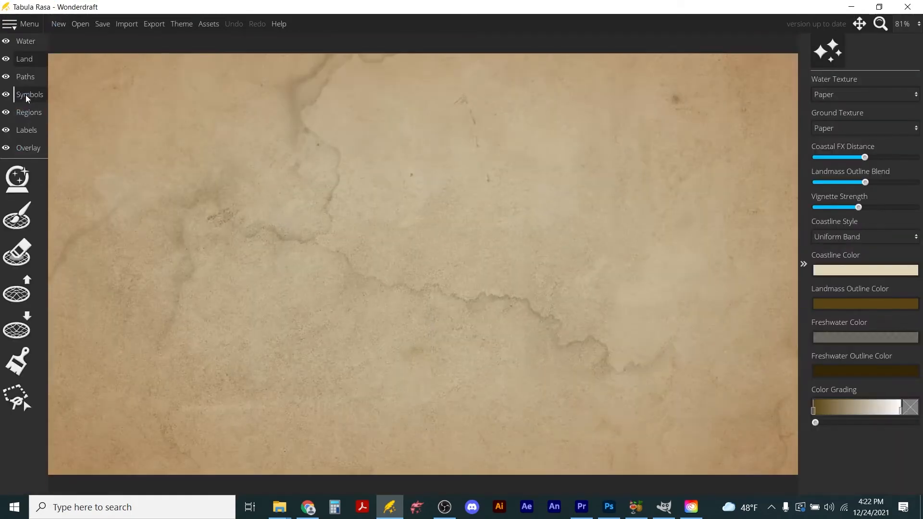
pyautogui.click(26, 96)
pyautogui.click(17, 180)
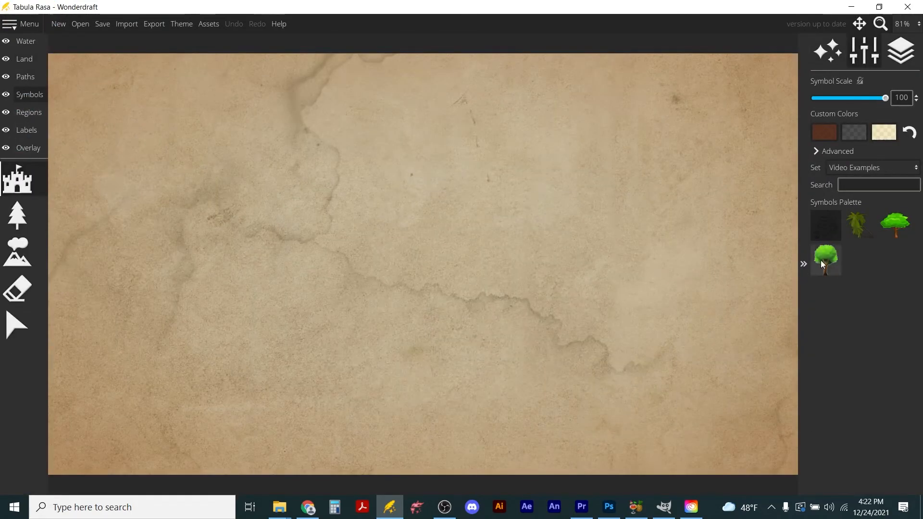
# Place the converted tree symbol from the Video Examples set near the map's centre at a scale of 85.
pyautogui.click(822, 263)
pyautogui.scroll(-3, 399, 267)
pyautogui.click(393, 269)
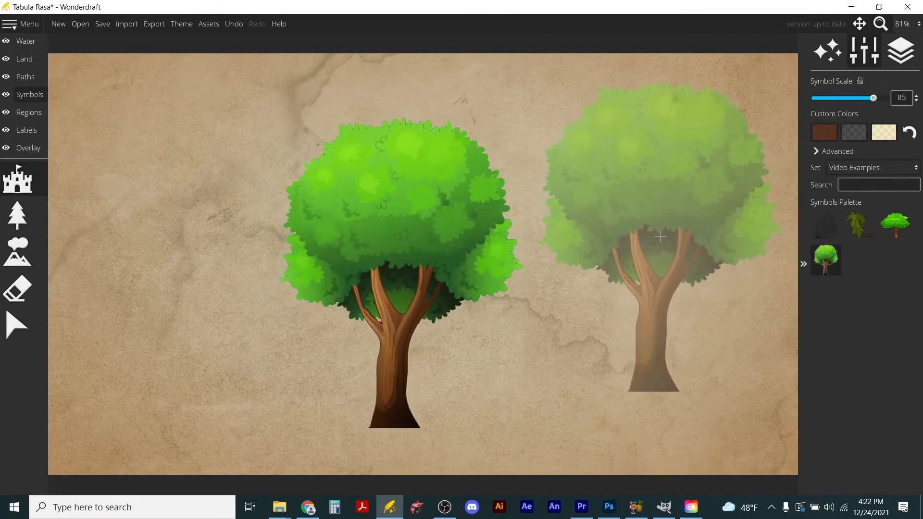
# Reduce the symbol scale to 15 and place a small tree beside the large one.
pyautogui.scroll(-12, 635, 260)
pyautogui.scroll(-3, 627, 272)
pyautogui.scroll(2, 626, 272)
pyautogui.scroll(-2, 624, 274)
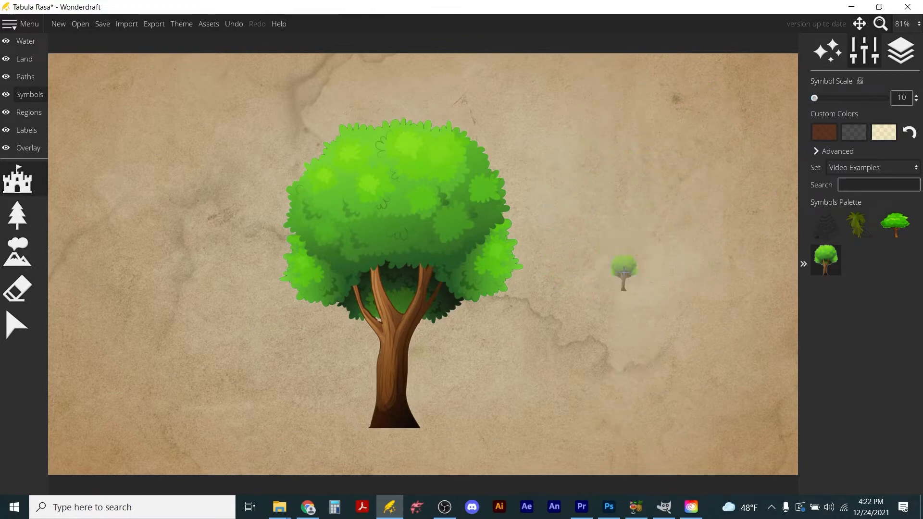
pyautogui.scroll(1, 557, 280)
pyautogui.click(560, 285)
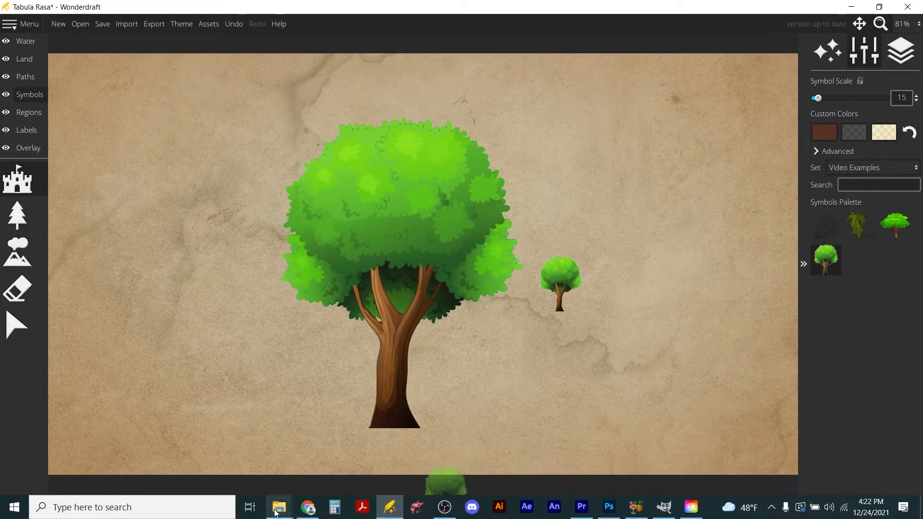
# Open "tree_jpg.jpg" from the Video_Examples folder in GIMP.
pyautogui.moveTo(276, 513)
pyautogui.click(346, 454)
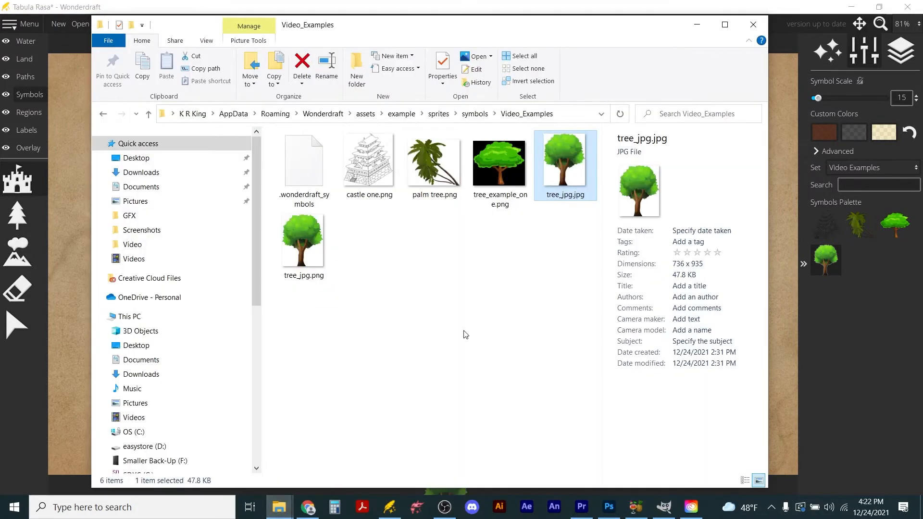
pyautogui.rightClick(562, 178)
pyautogui.moveTo(498, 345)
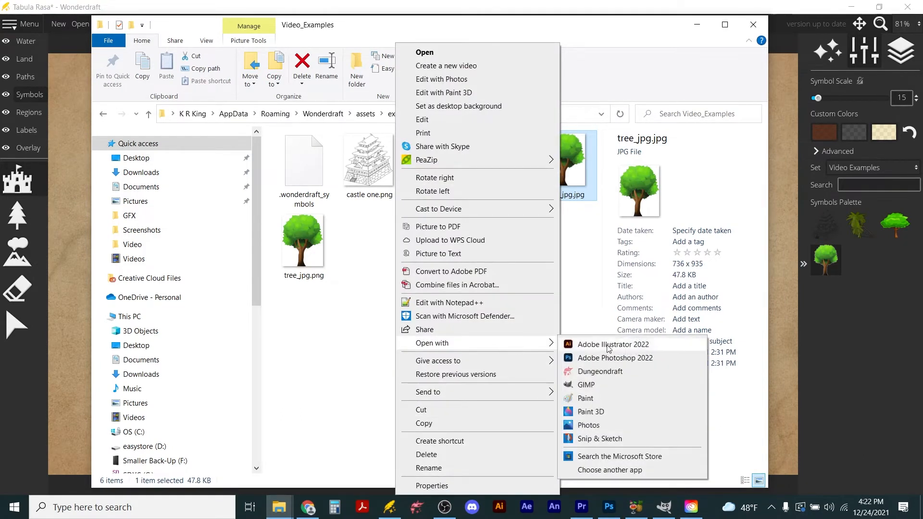
pyautogui.click(608, 388)
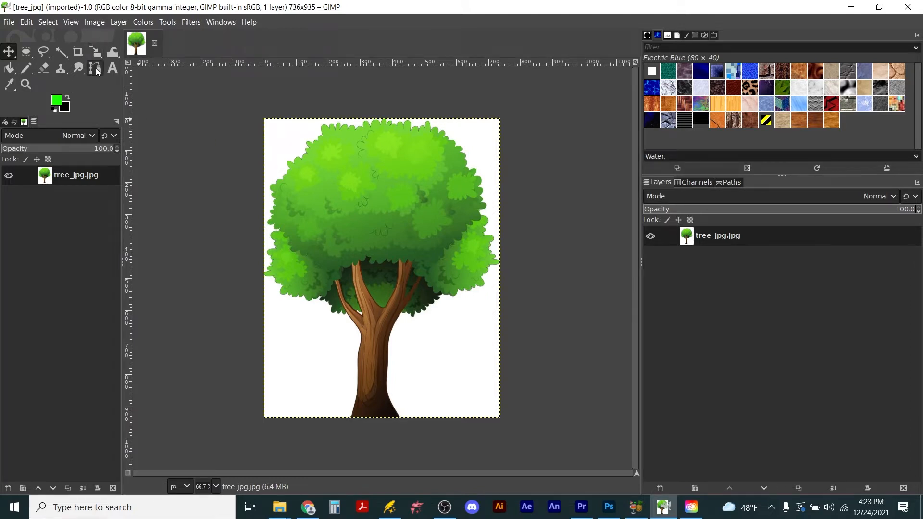
# Select the white background around the tree with Fuzzy Select and add an alpha channel to the layer.
pyautogui.click(62, 52)
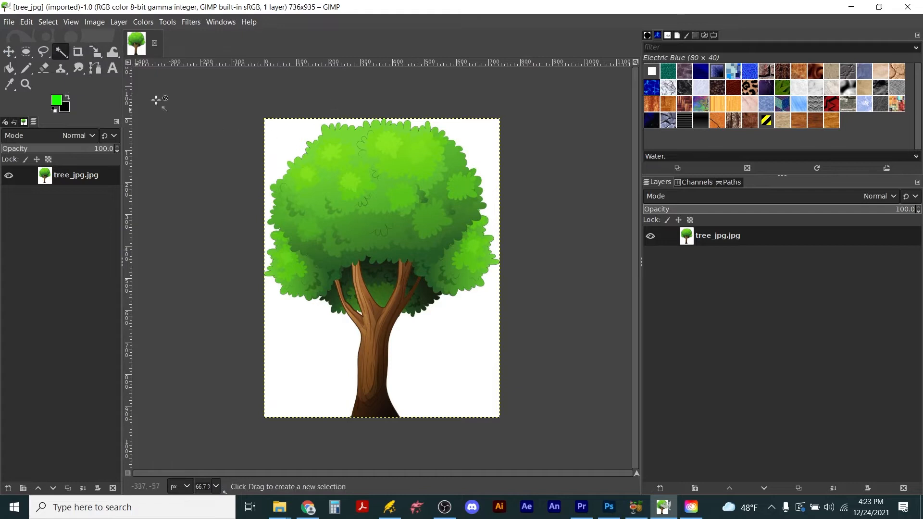
pyautogui.click(279, 132)
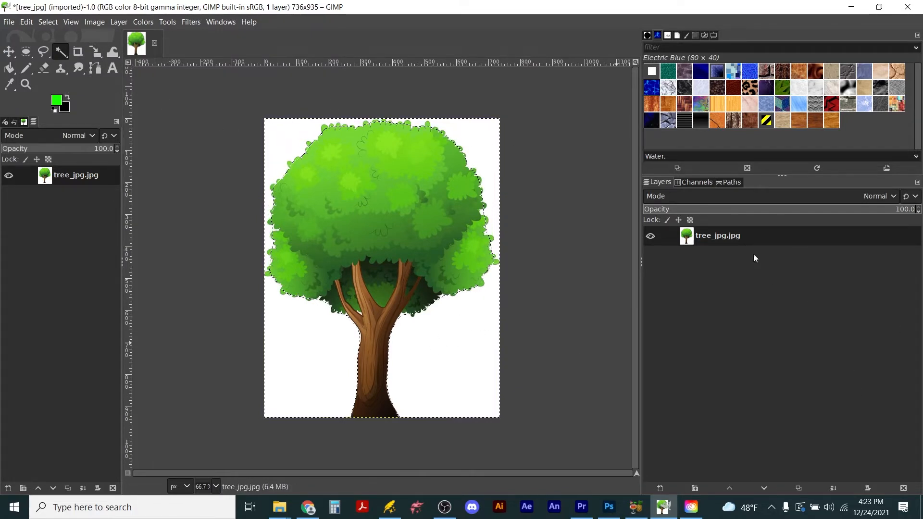
pyautogui.rightClick(743, 239)
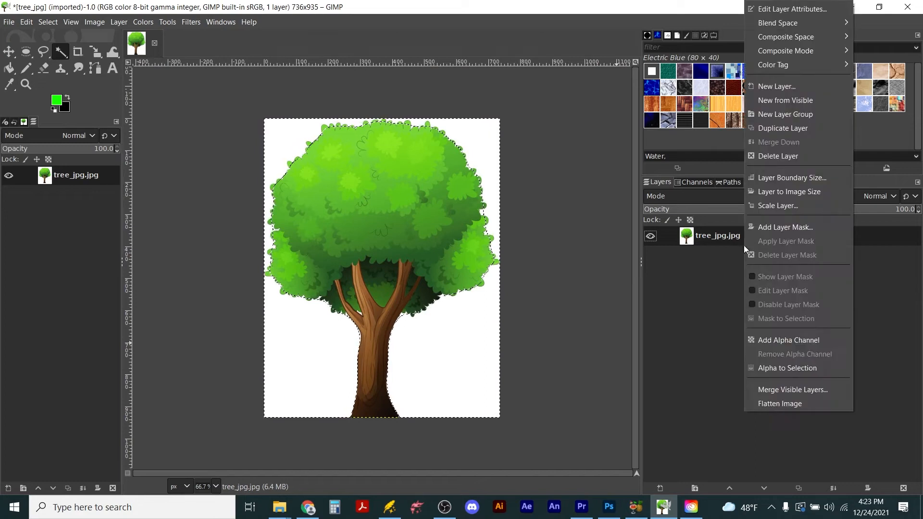
pyautogui.click(755, 339)
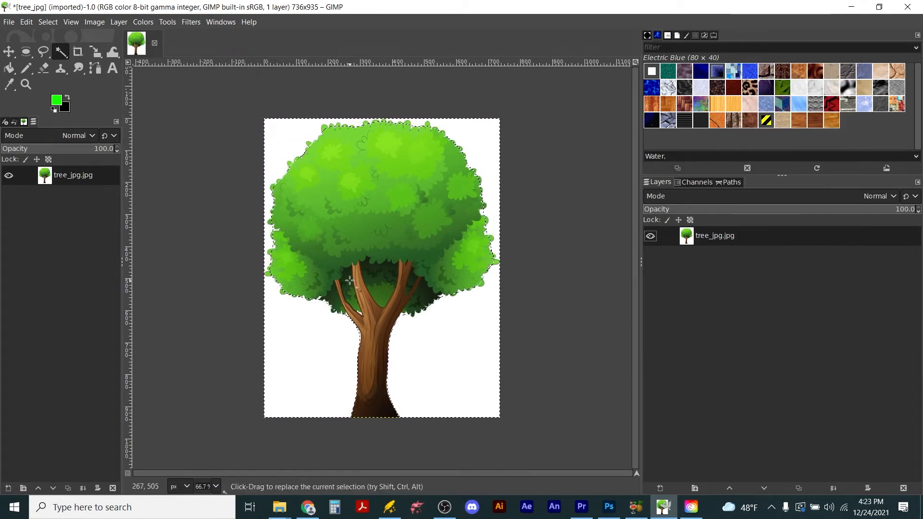
# Try to delete the selected white background and examine the foliage edges up close.
pyautogui.press('Delete')
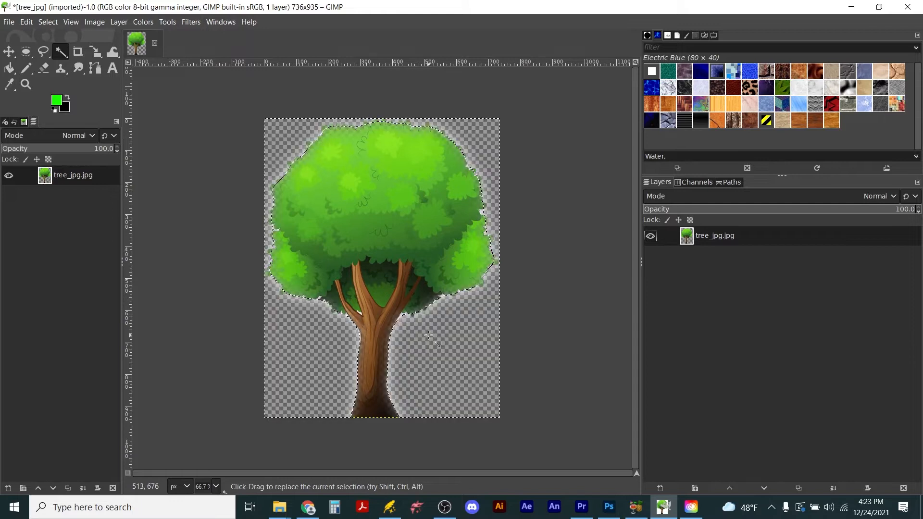
pyautogui.scroll(7, 278, 164)
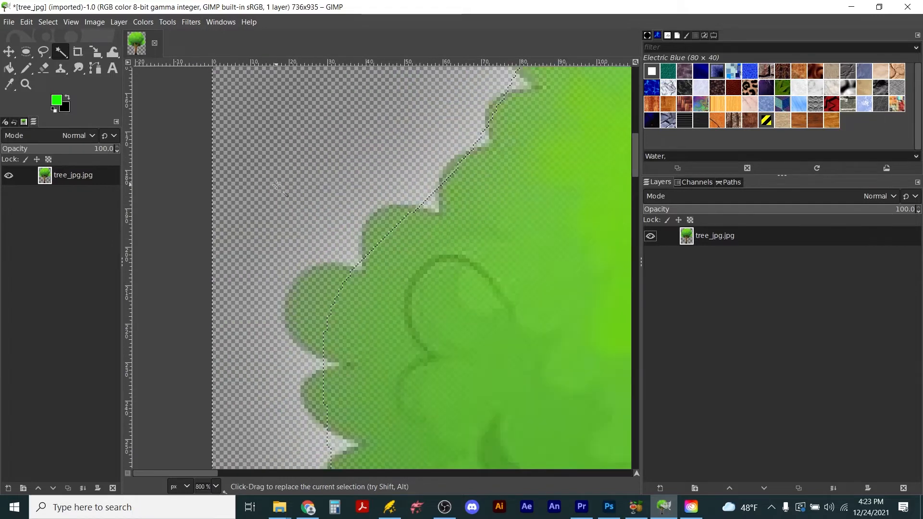
pyautogui.scroll(-2, 275, 187)
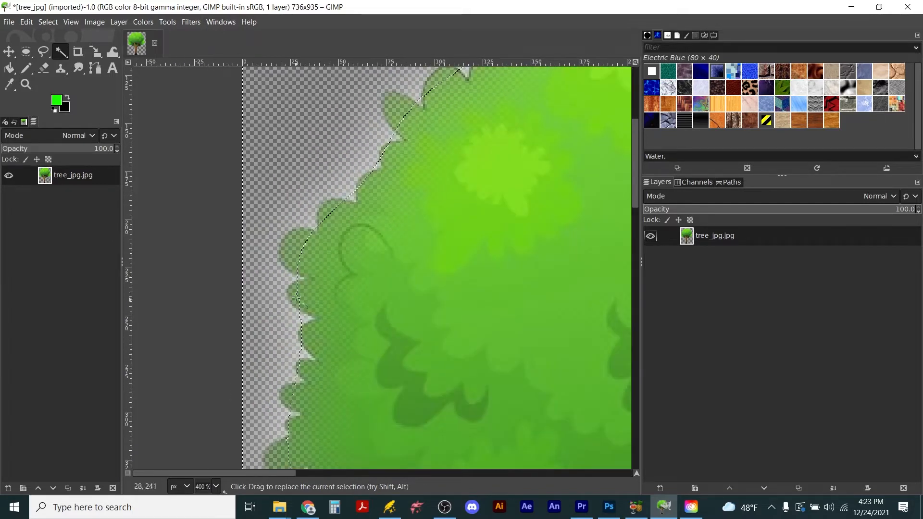
pyautogui.scroll(-5, 344, 260)
pyautogui.scroll(4, 541, 414)
pyautogui.scroll(-3, 543, 434)
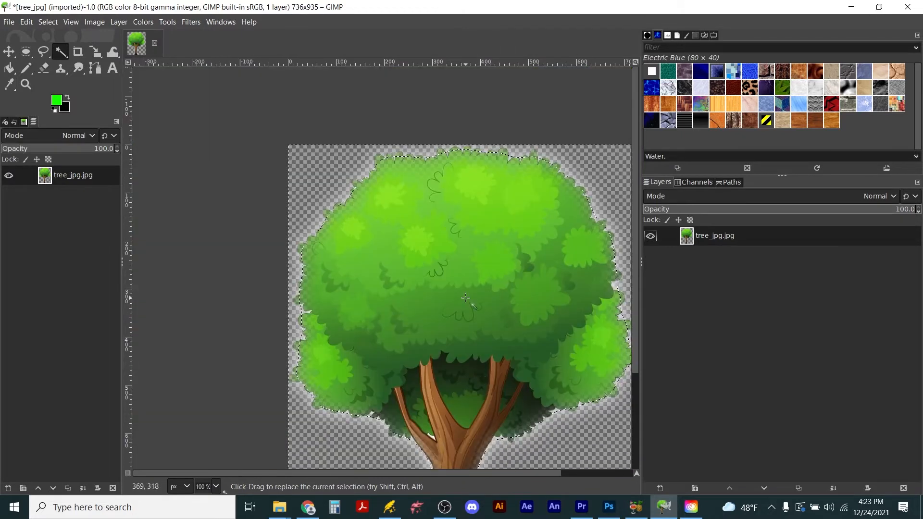
# Undo the background deletion and clear the selection.
pyautogui.hotkey('ctrl', 'z')
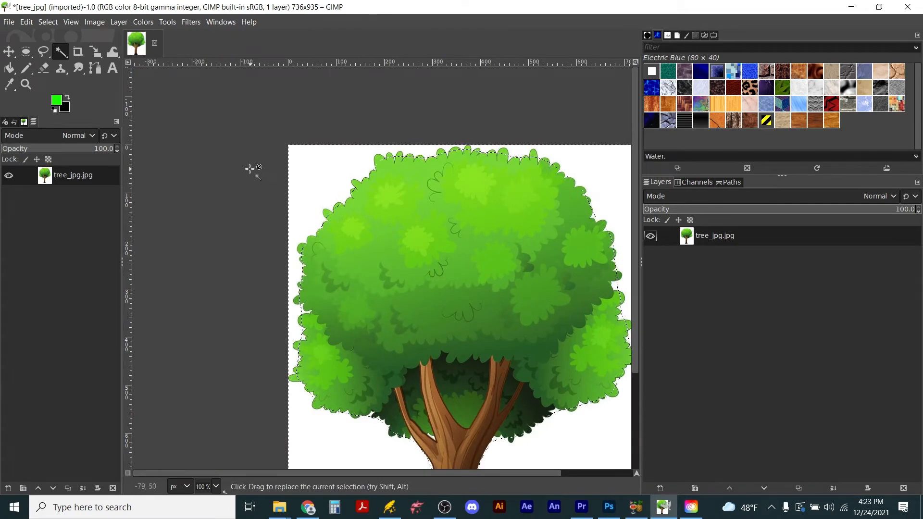
pyautogui.click(48, 23)
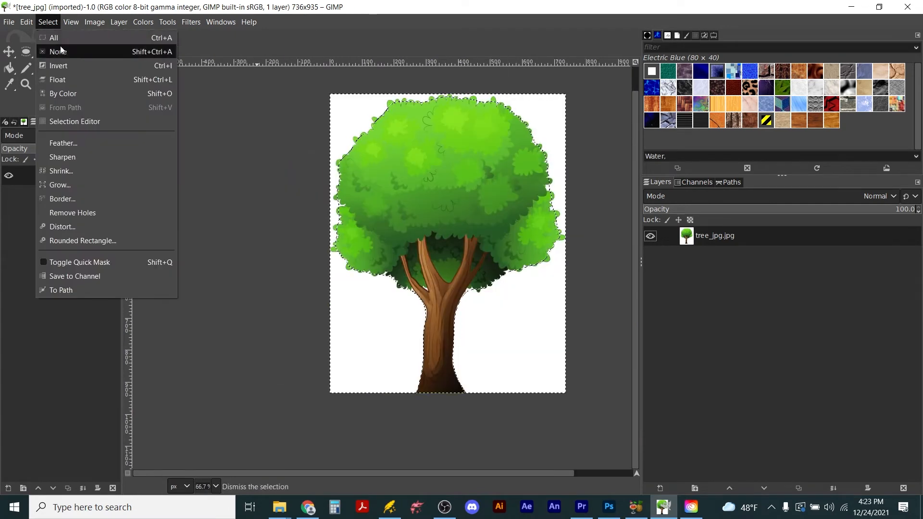
pyautogui.click(61, 49)
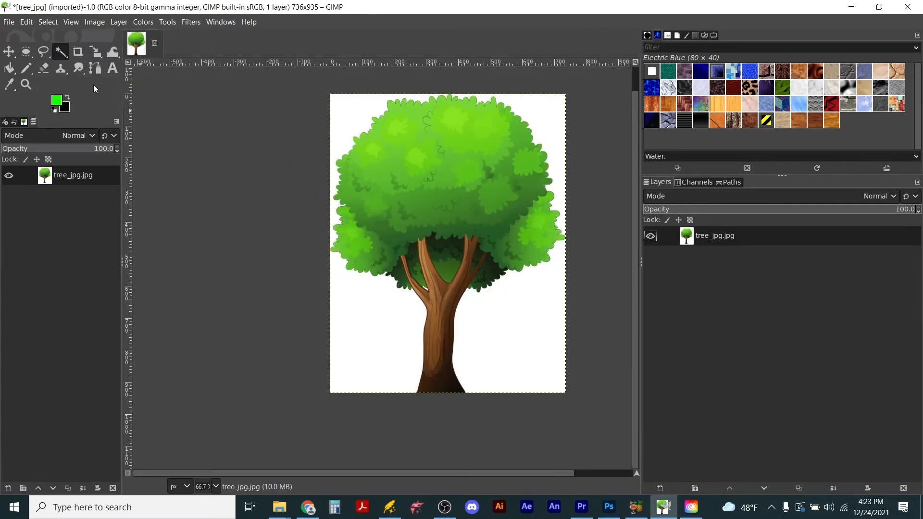
# Trace the scalloped upper-left foliage edge with closely spaced anchors using the Paths tool.
pyautogui.click(94, 70)
pyautogui.keyDown('ctrl'); pyautogui.scroll(5, 336, 166); pyautogui.keyUp('ctrl')
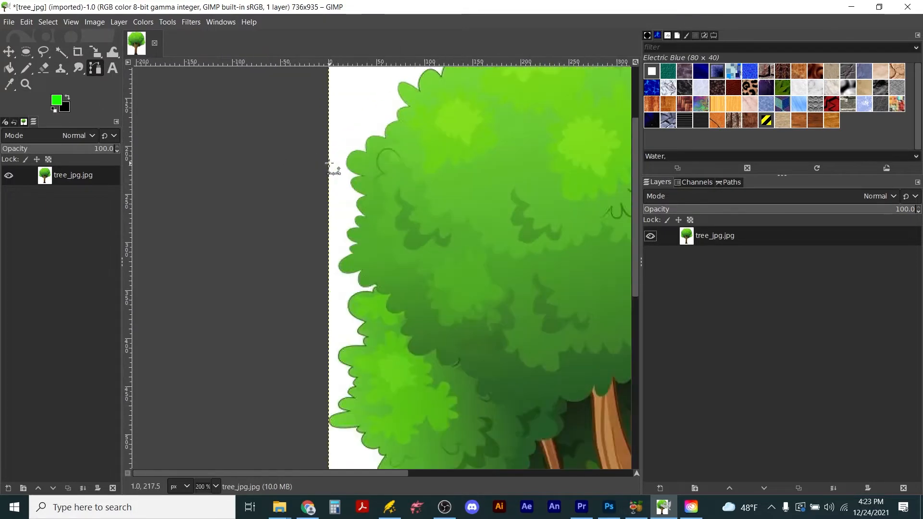
pyautogui.click(366, 154)
pyautogui.click(386, 135)
pyautogui.click(399, 138)
pyautogui.click(404, 138)
pyautogui.click(407, 112)
pyautogui.click(415, 106)
pyautogui.click(425, 105)
pyautogui.click(437, 107)
pyautogui.click(442, 109)
pyautogui.click(444, 96)
pyautogui.click(448, 85)
pyautogui.click(454, 79)
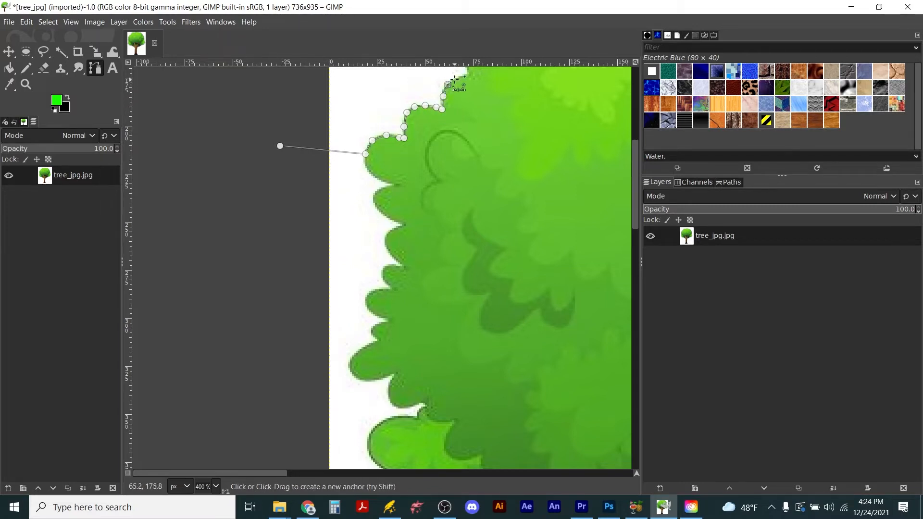
pyautogui.scroll(3, 636, 152)
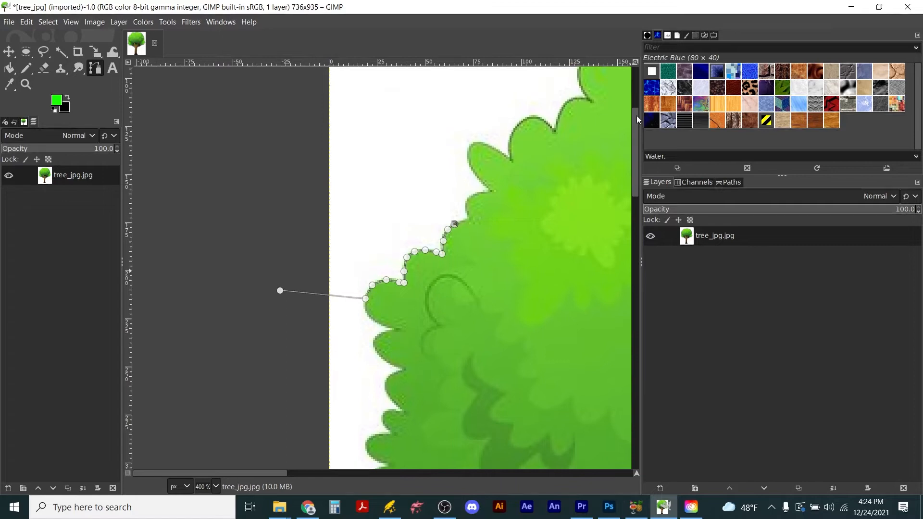
pyautogui.click(464, 219)
pyautogui.click(469, 214)
pyautogui.click(466, 205)
pyautogui.click(469, 197)
pyautogui.click(481, 191)
pyautogui.click(490, 189)
pyautogui.click(478, 177)
pyautogui.click(470, 145)
pyautogui.click(478, 142)
pyautogui.click(491, 145)
pyautogui.click(498, 150)
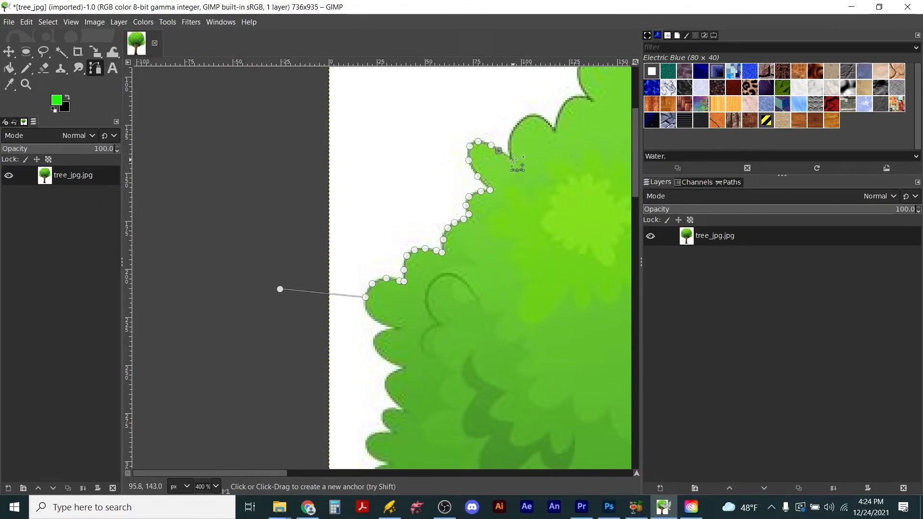
pyautogui.click(513, 160)
pyautogui.click(512, 142)
pyautogui.click(514, 126)
pyautogui.click(525, 117)
pyautogui.click(540, 115)
# Close the path around the white area beside the foliage, with anchors beyond the image's left edge.
pyautogui.click(535, 78)
pyautogui.click(248, 117)
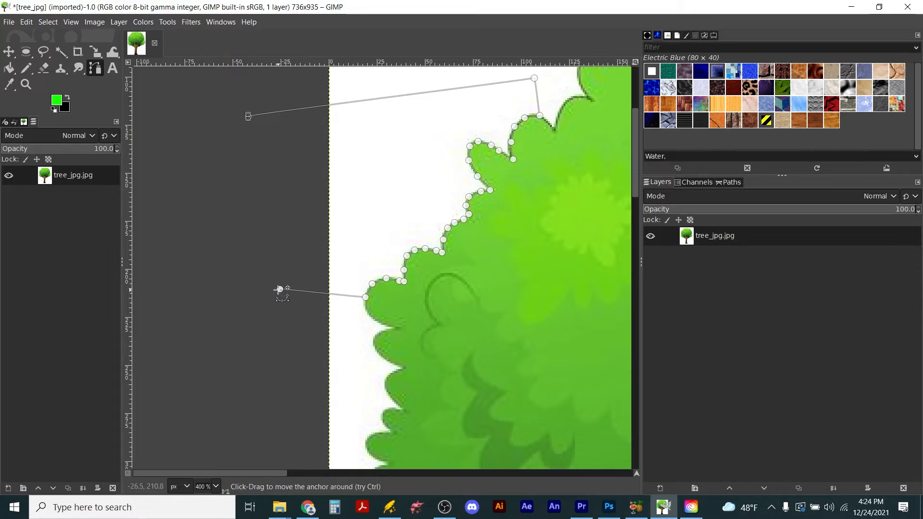
pyautogui.click(279, 289)
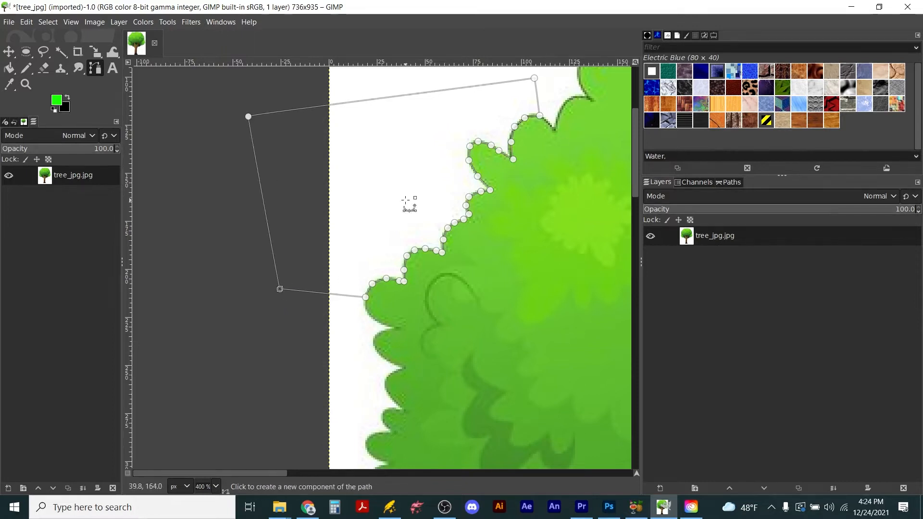
# Convert the closed path to a selection and delete the white background inside it.
pyautogui.click(48, 22)
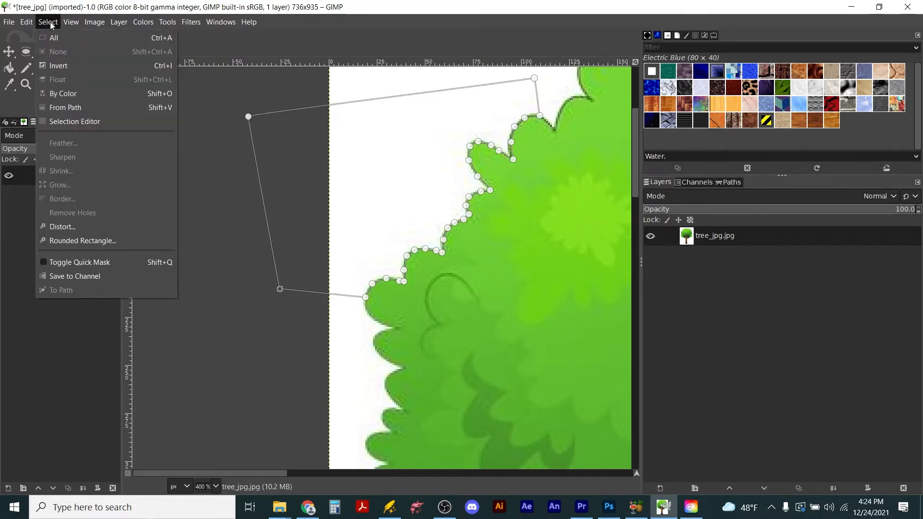
pyautogui.click(64, 108)
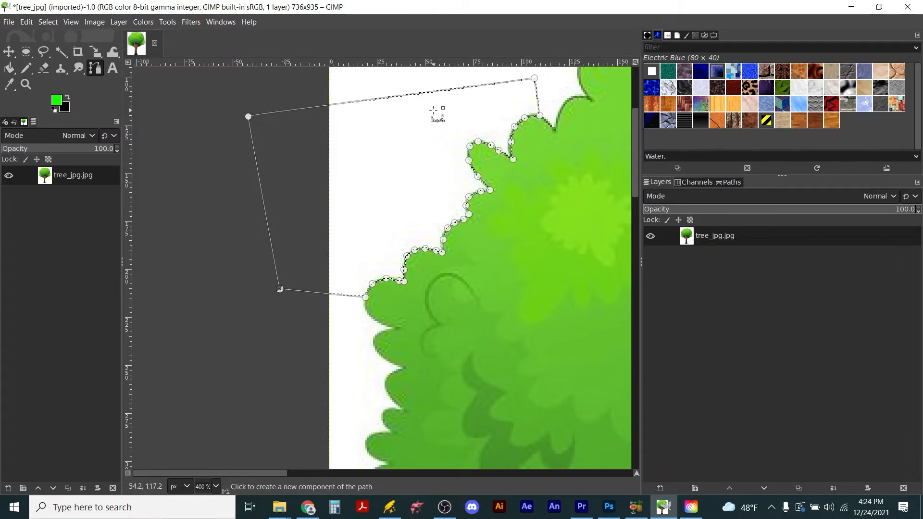
pyautogui.rightClick(731, 237)
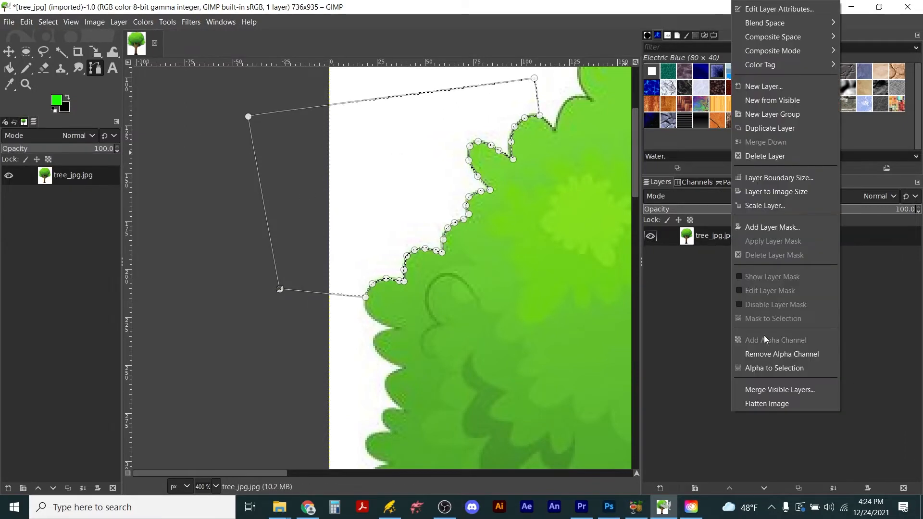
pyautogui.click(697, 235)
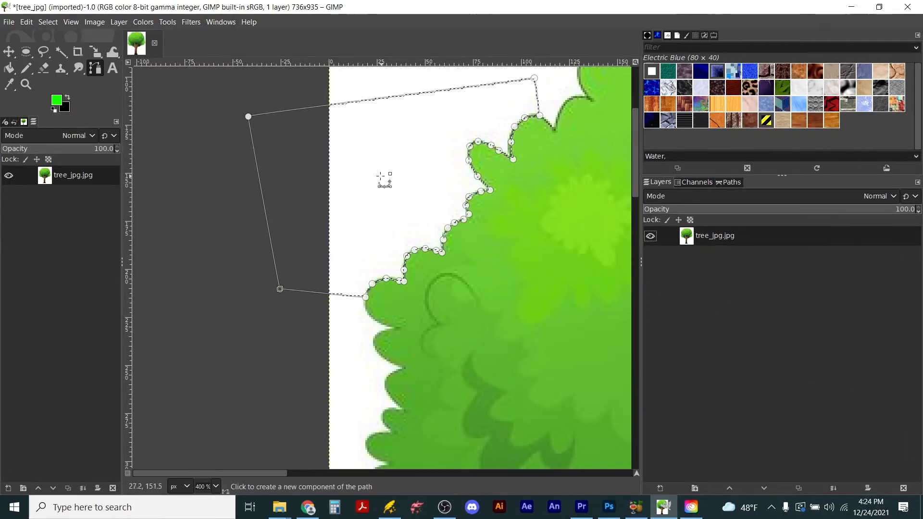
pyautogui.press('Delete')
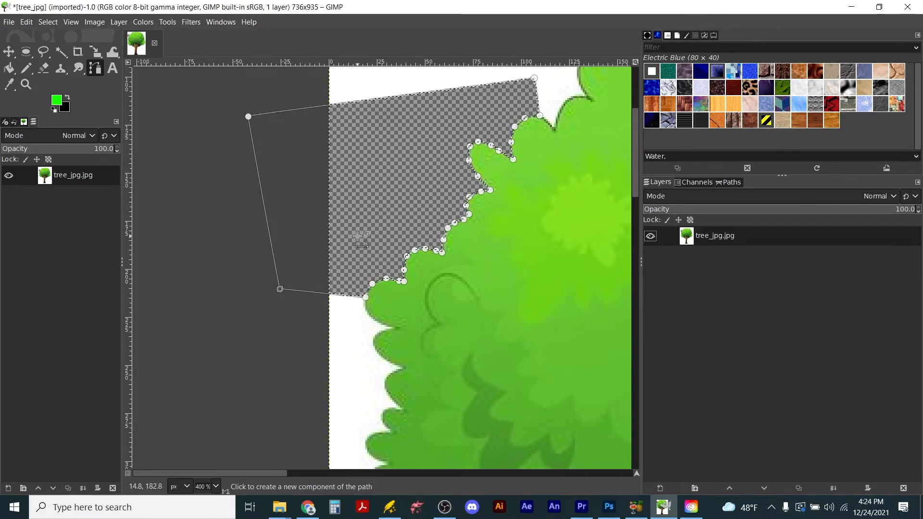
# Start exporting the tree image to the Video_Examples folder under the name tree_jpg.png.
pyautogui.hotkey('shift', 'ctrl', 'j')
pyautogui.hotkey('shift', 's')
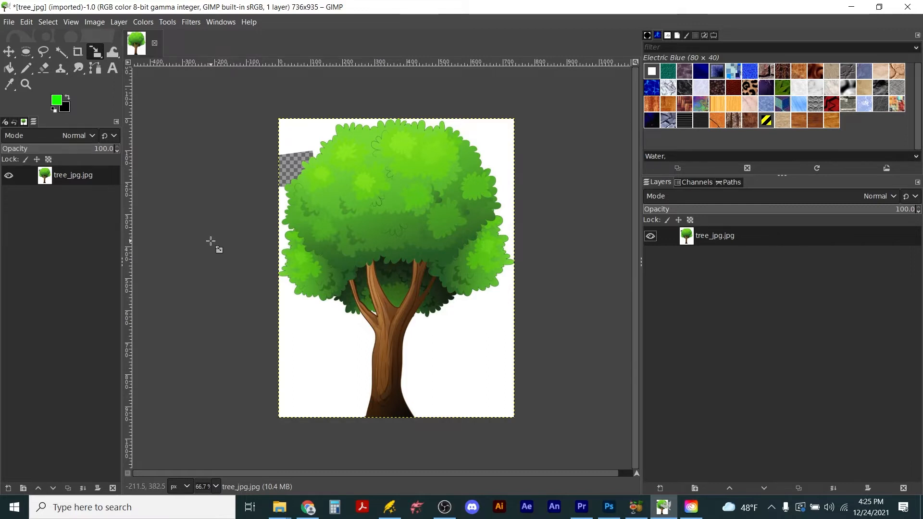
pyautogui.click(8, 22)
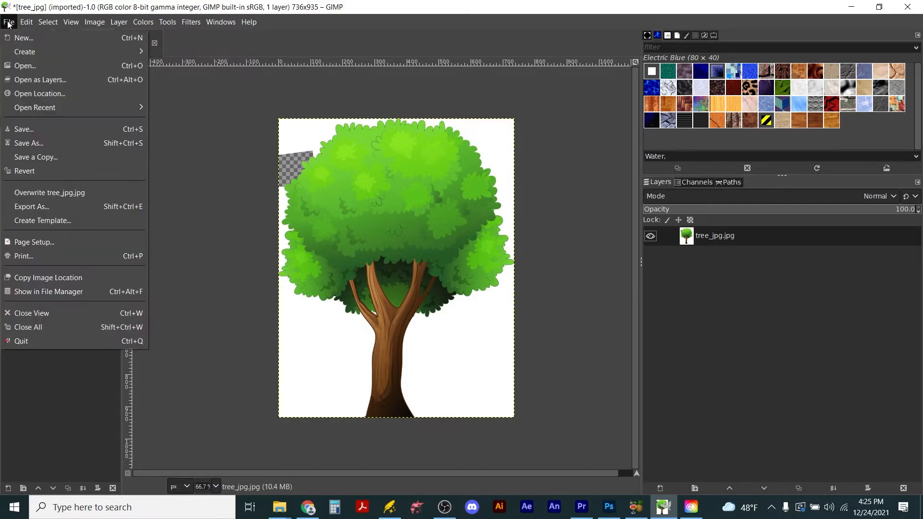
pyautogui.click(59, 206)
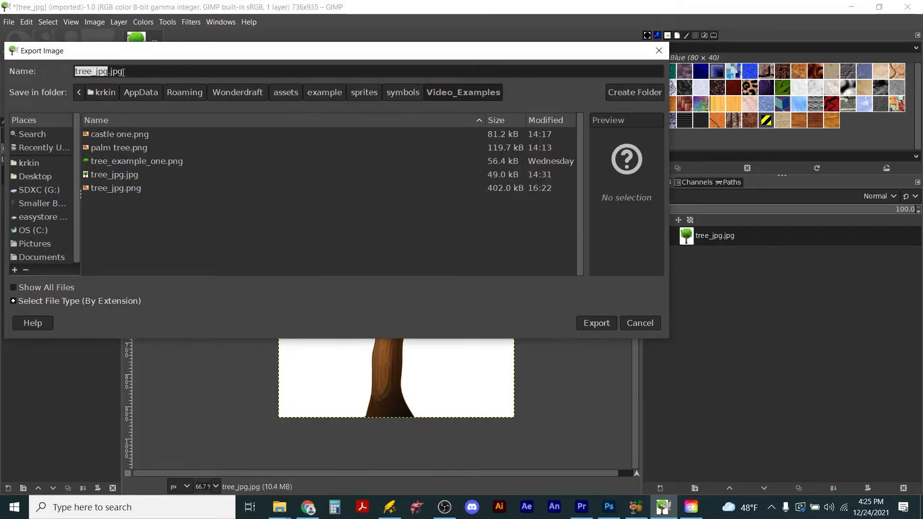
pyautogui.click(124, 72)
pyautogui.press('BackSpace')
pyautogui.press('BackSpace')
pyautogui.press('BackSpace')
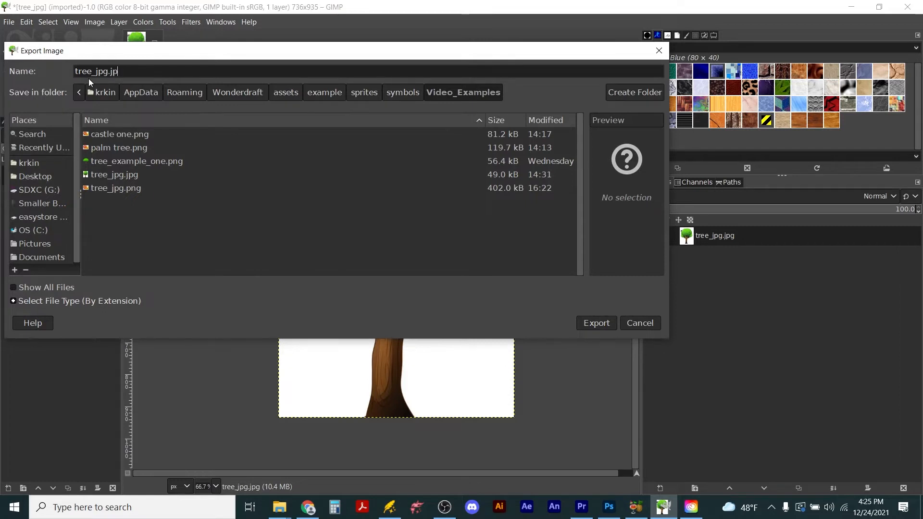
pyautogui.write('png')
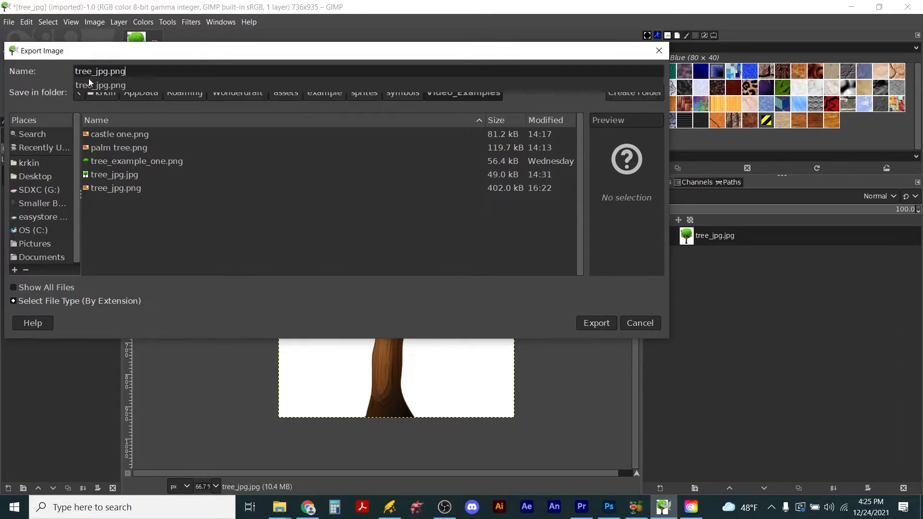
# Agree to replace the existing tree_jpg.png, bring up the PNG export options, and cancel the export.
pyautogui.click(595, 323)
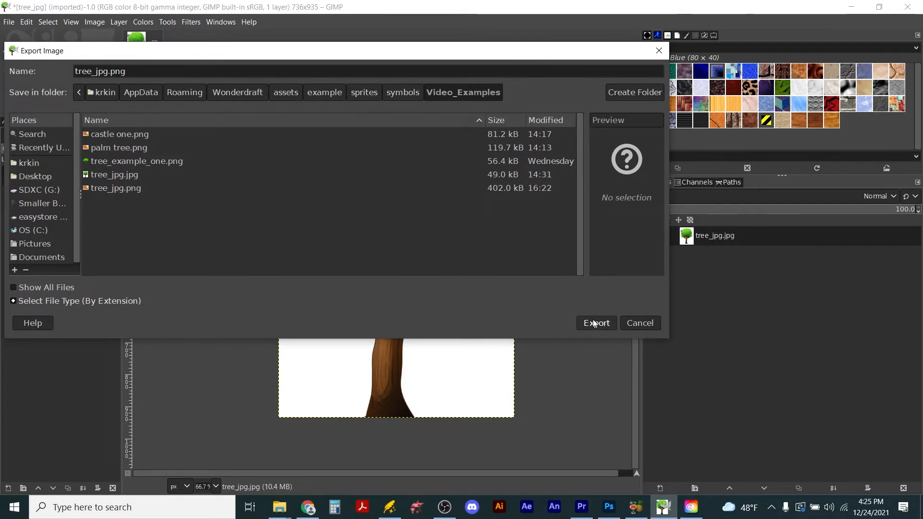
pyautogui.click(599, 326)
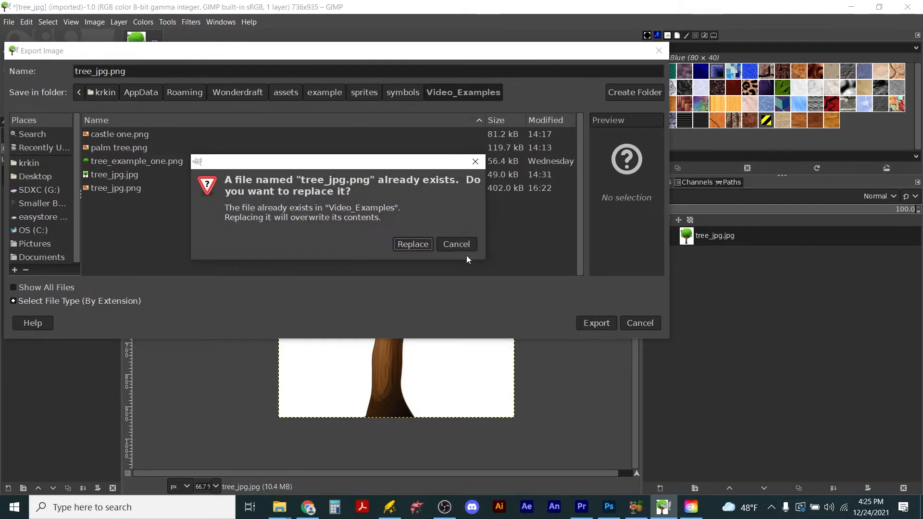
pyautogui.click(414, 245)
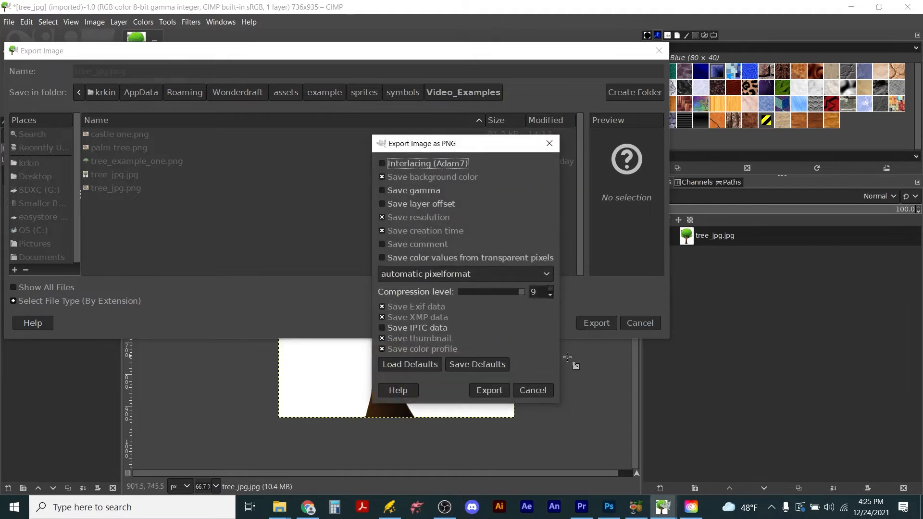
pyautogui.click(532, 391)
pyautogui.click(641, 324)
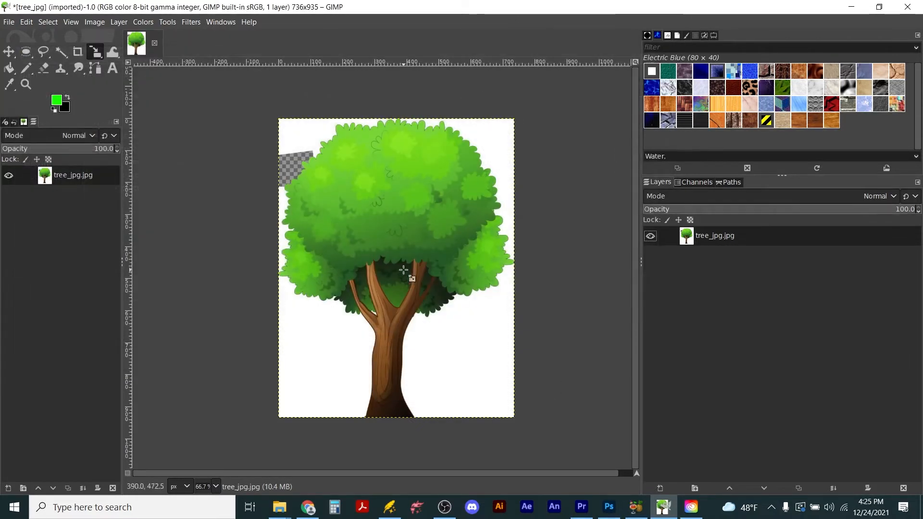
pyautogui.click(10, 22)
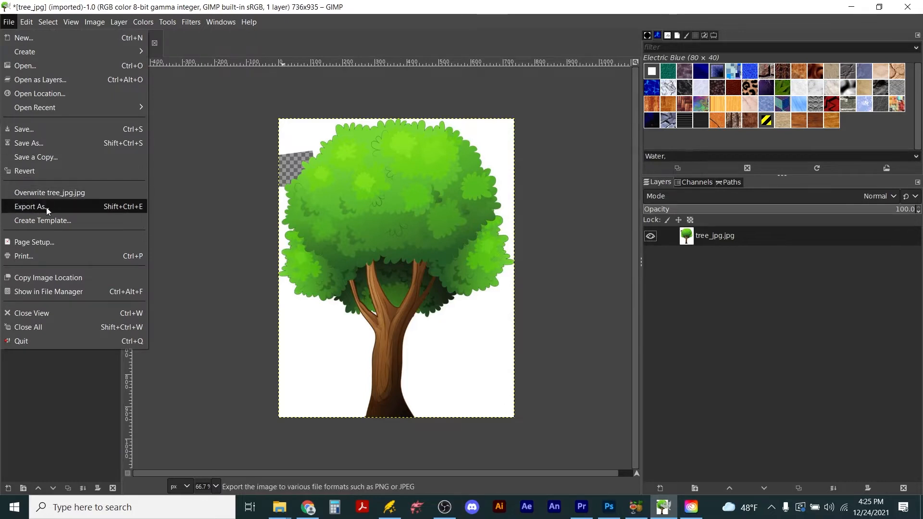
pyautogui.click(595, 265)
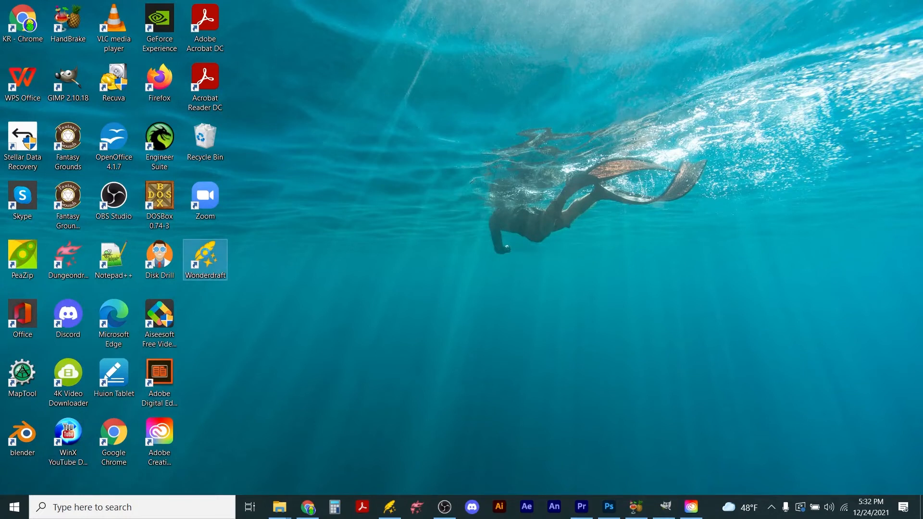
# Launch Wonderdraft as administrator from the desktop and open the continent map.
pyautogui.rightClick(208, 258)
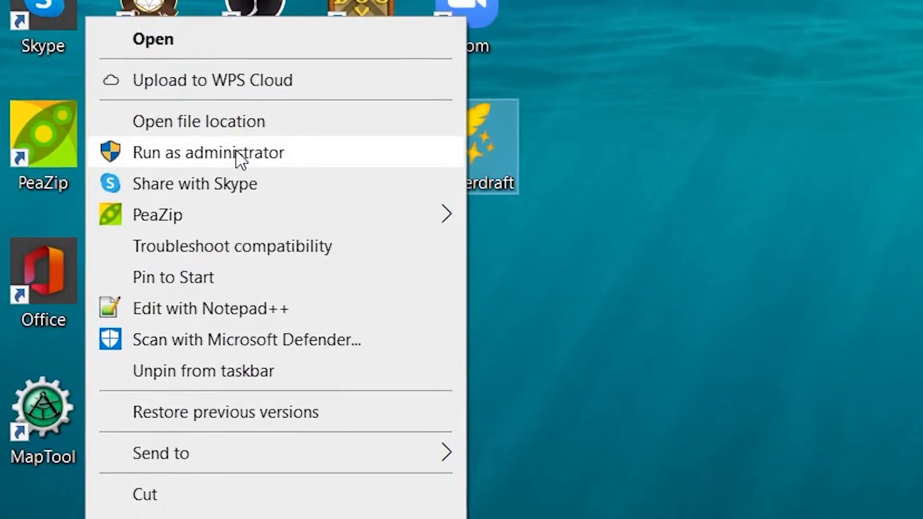
pyautogui.click(169, 212)
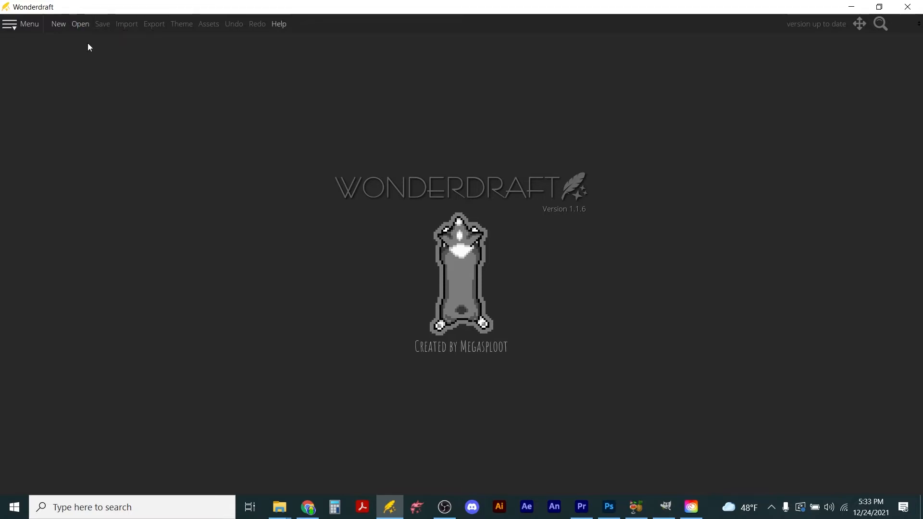
pyautogui.click(79, 25)
pyautogui.click(265, 298)
pyautogui.click(548, 456)
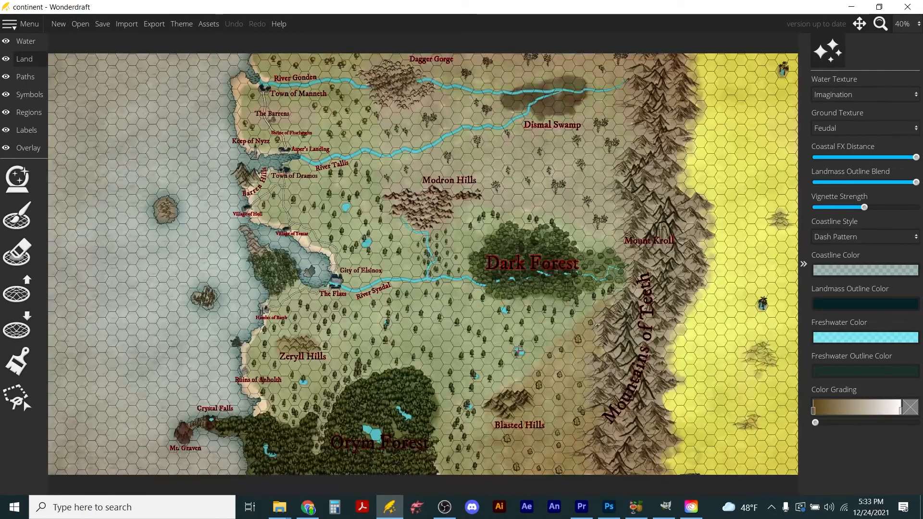
# Choose the palm tree symbol from the Video Examples set and reduce the symbol scale to 10.
pyautogui.click(29, 95)
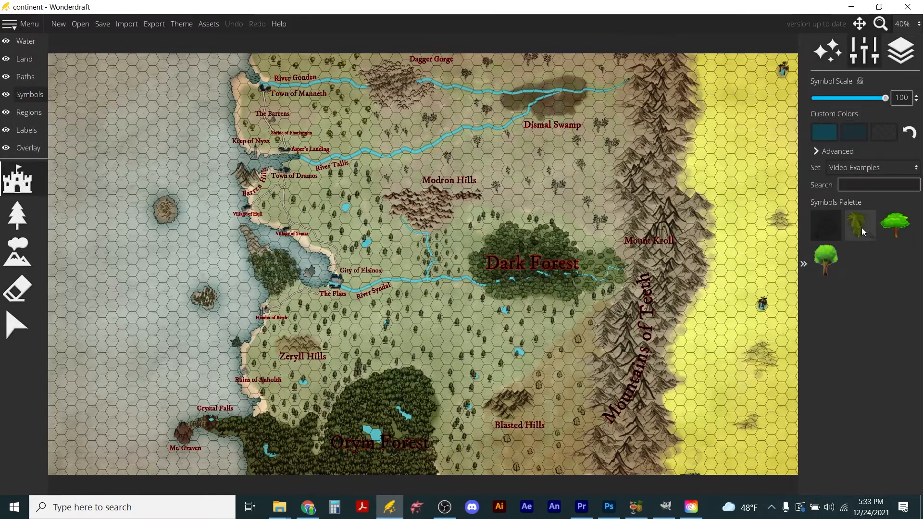
pyautogui.click(863, 231)
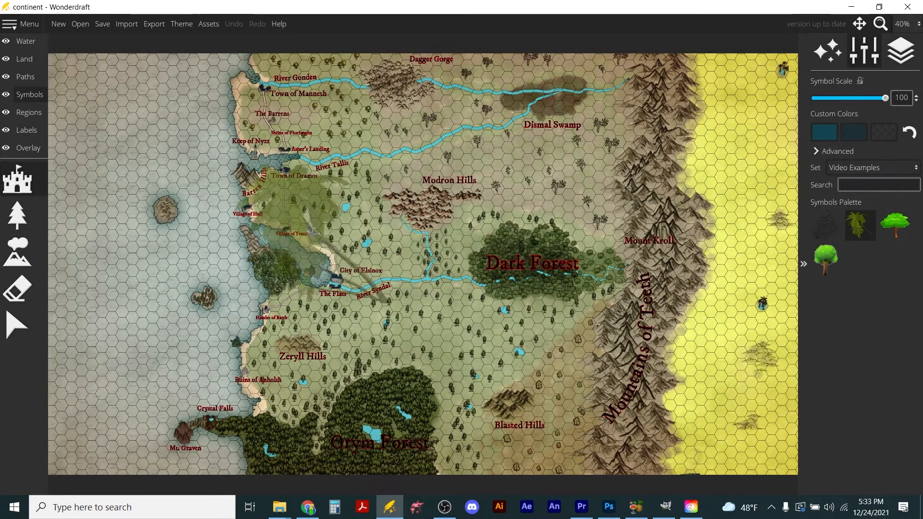
pyautogui.scroll(-10, 306, 236)
pyautogui.scroll(-8, 304, 236)
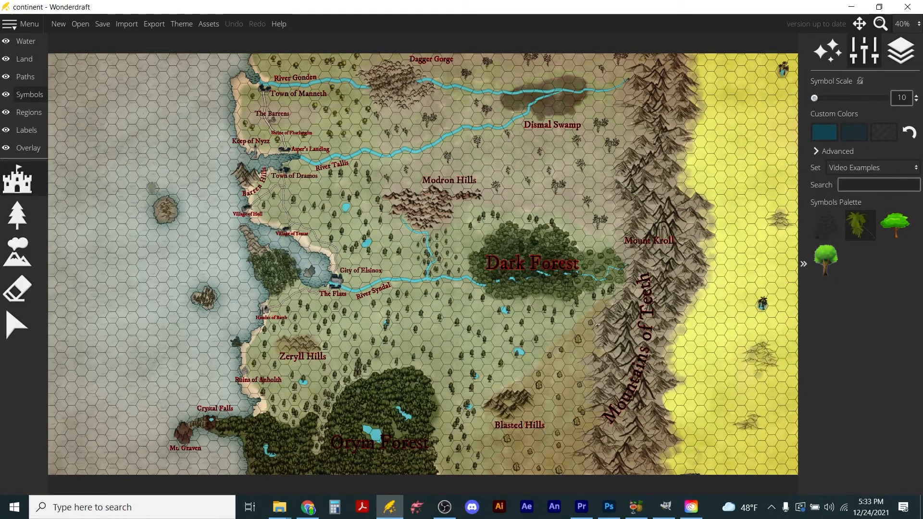
# Place three palm trees around the edges of the small mountainous island west of the Village of Hull.
pyautogui.scroll(10, 157, 202)
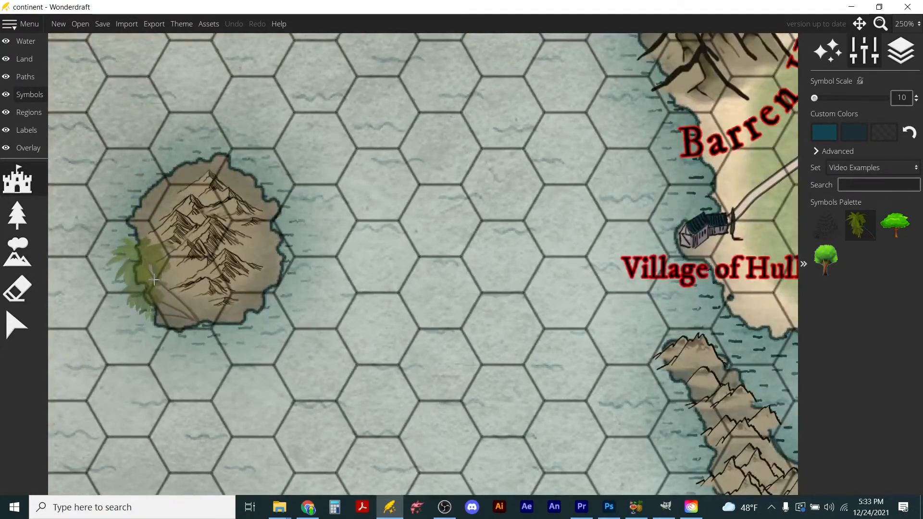
pyautogui.click(153, 280)
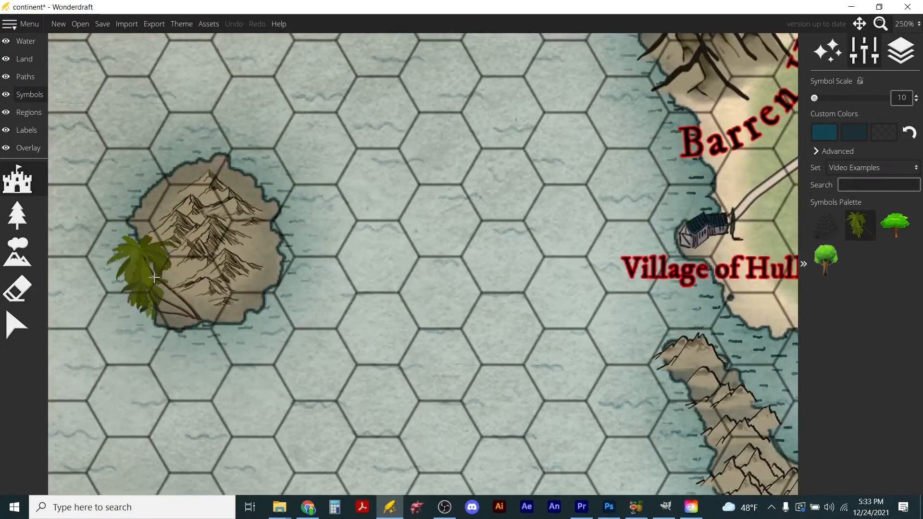
pyautogui.click(155, 194)
pyautogui.click(266, 257)
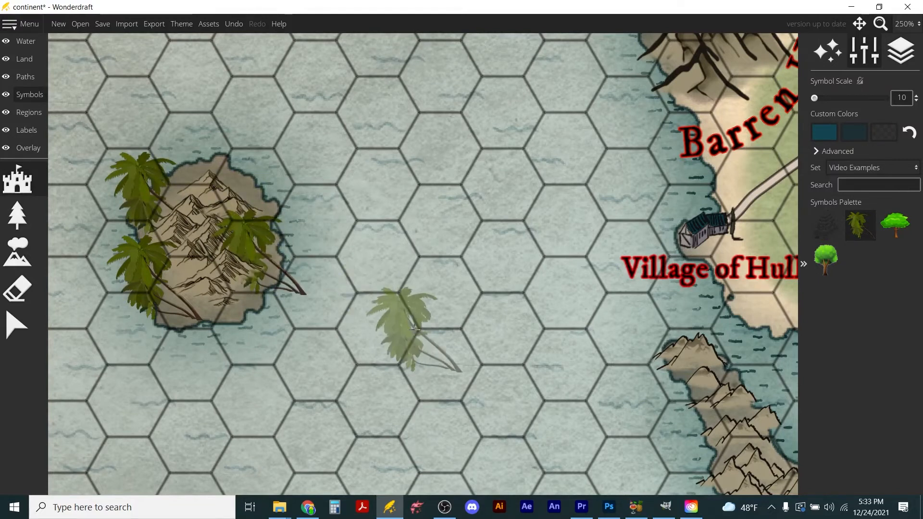
pyautogui.scroll(-4, 279, 310)
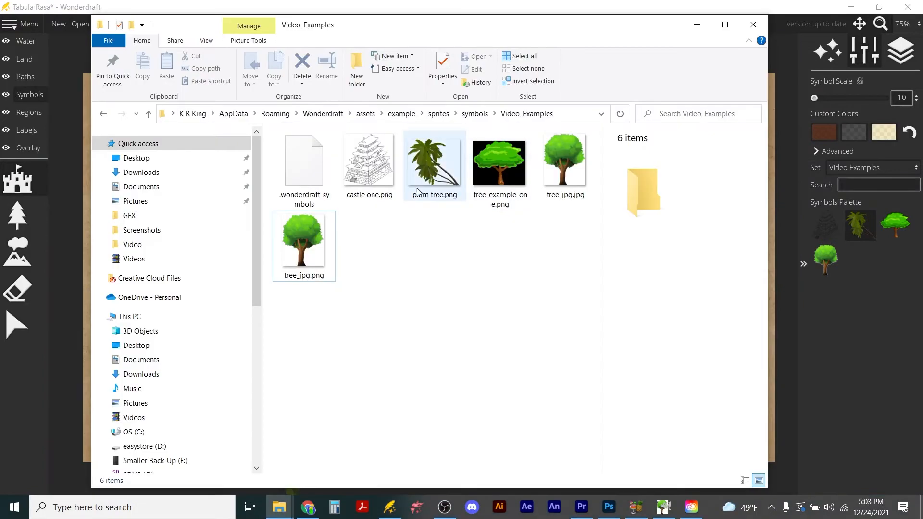
# Open palm tree.png from the Video_Examples folder in Photoshop.
pyautogui.click(445, 164)
pyautogui.rightClick(445, 163)
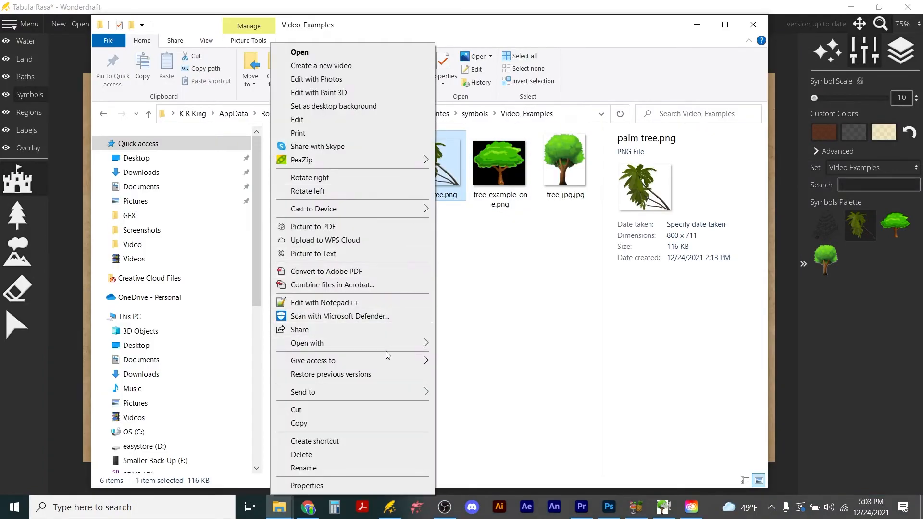
pyautogui.moveTo(388, 347)
pyautogui.click(476, 359)
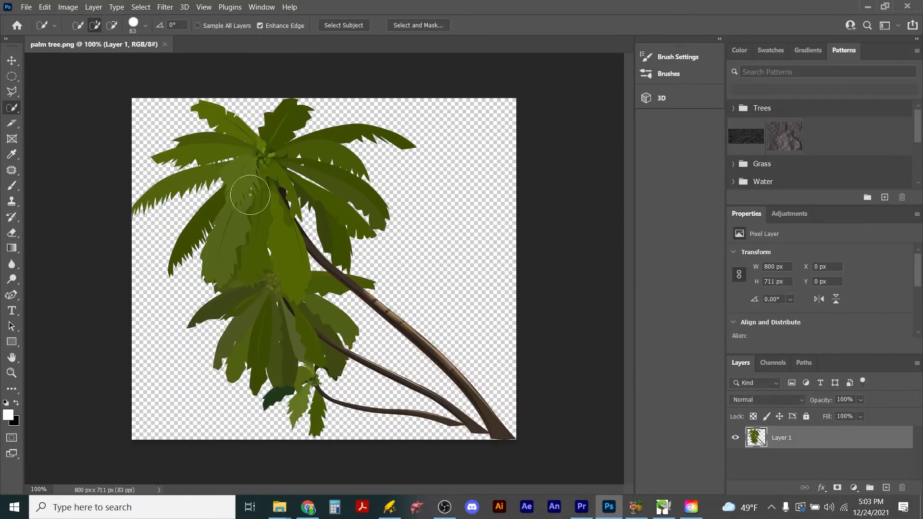
# Scale the palm tree layer down to about 44% and move it to the middle of the canvas.
pyautogui.click(17, 61)
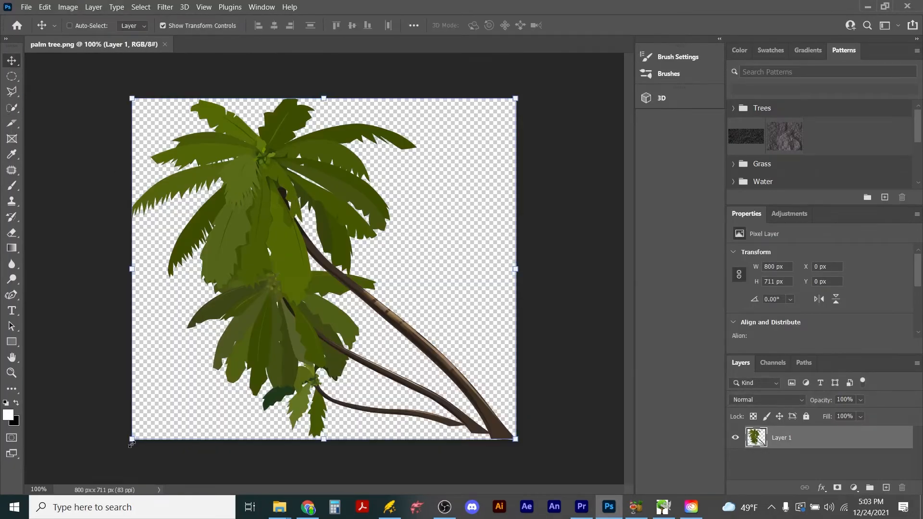
pyautogui.moveTo(131, 440); pyautogui.dragTo(347, 249)
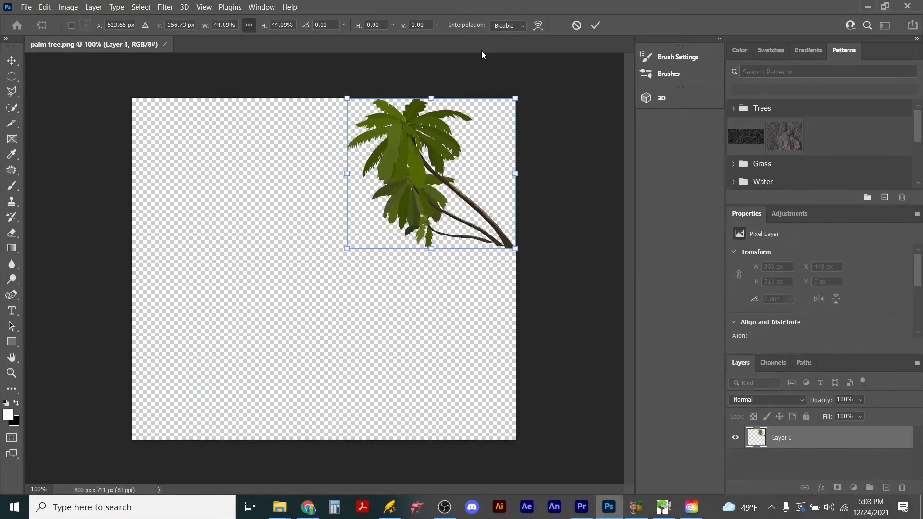
pyautogui.moveTo(423, 173); pyautogui.dragTo(320, 280)
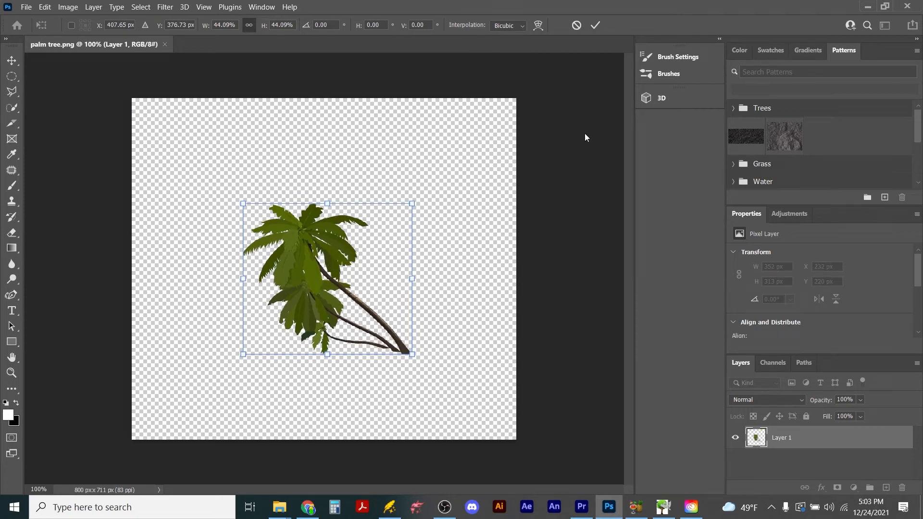
pyautogui.press('Return')
# Quick-export the reduced palm as a PNG named "palm tree scale.png" in the Video_Examples folder.
pyautogui.click(26, 6)
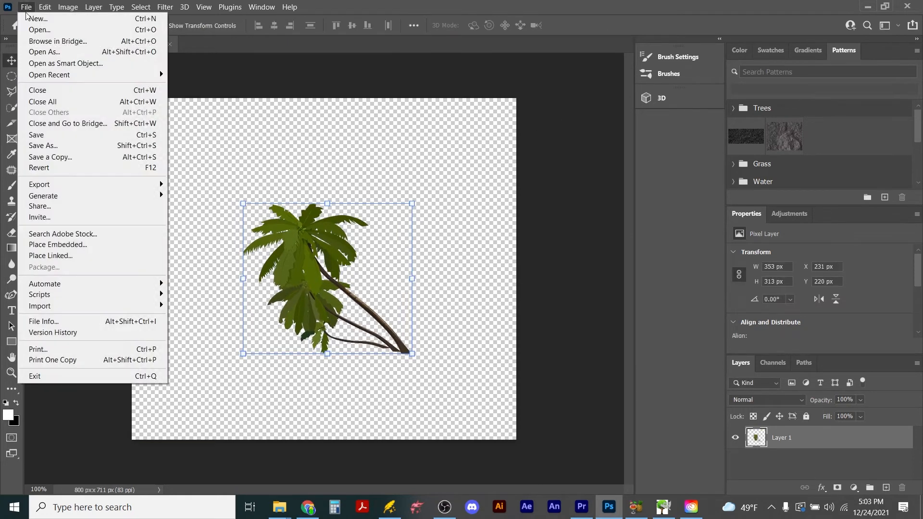
pyautogui.moveTo(121, 184)
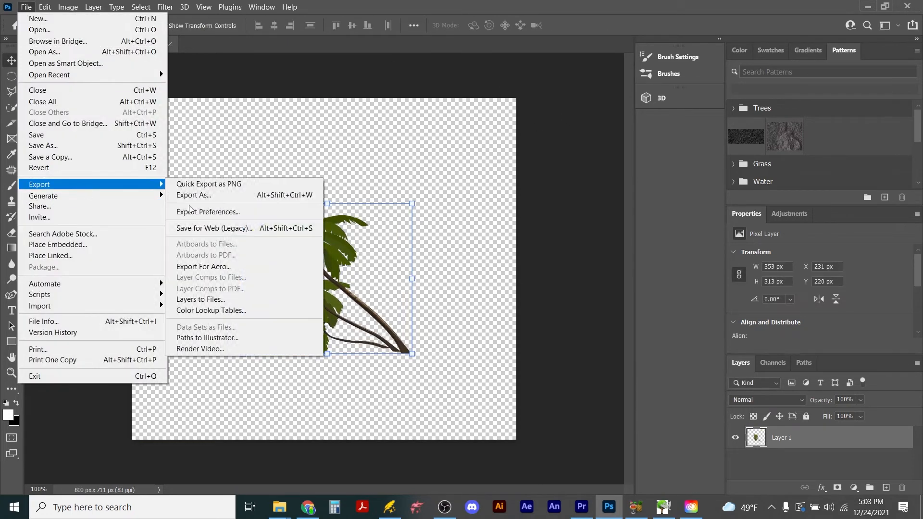
pyautogui.click(212, 185)
pyautogui.click(333, 109)
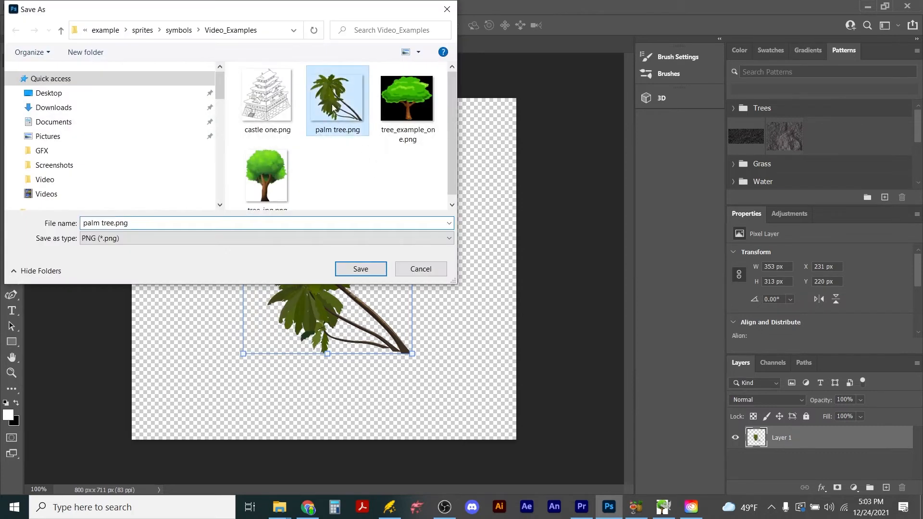
pyautogui.click(123, 221)
pyautogui.click(115, 223)
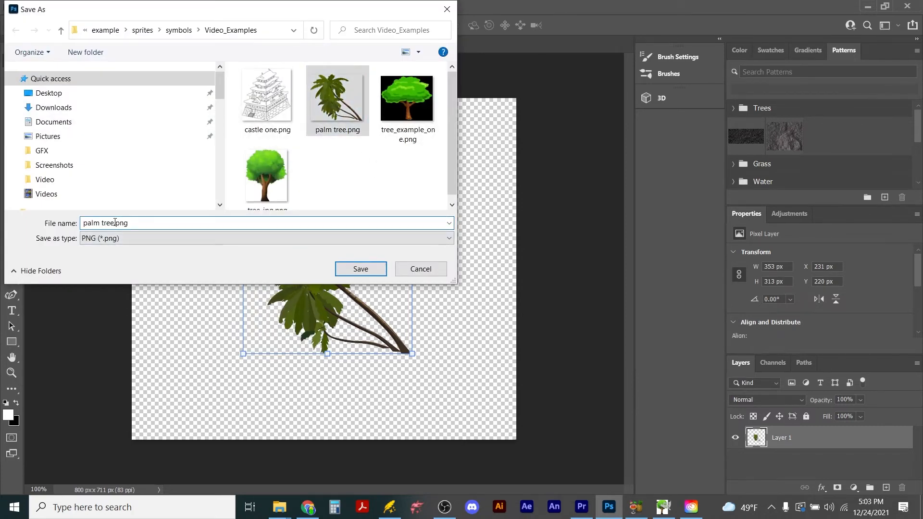
pyautogui.write('scale')
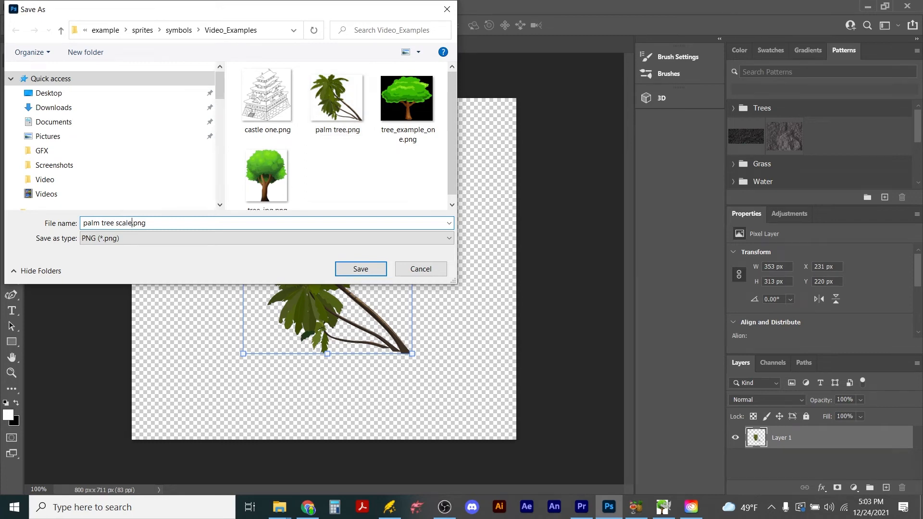
pyautogui.press('Return')
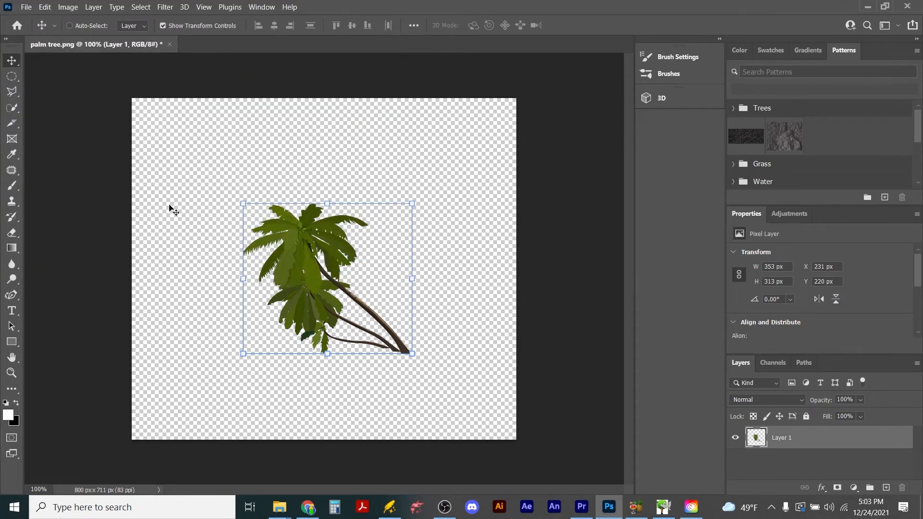
# Switch to Wonderdraft, open the continent map again, and show the symbol tools.
pyautogui.click(388, 514)
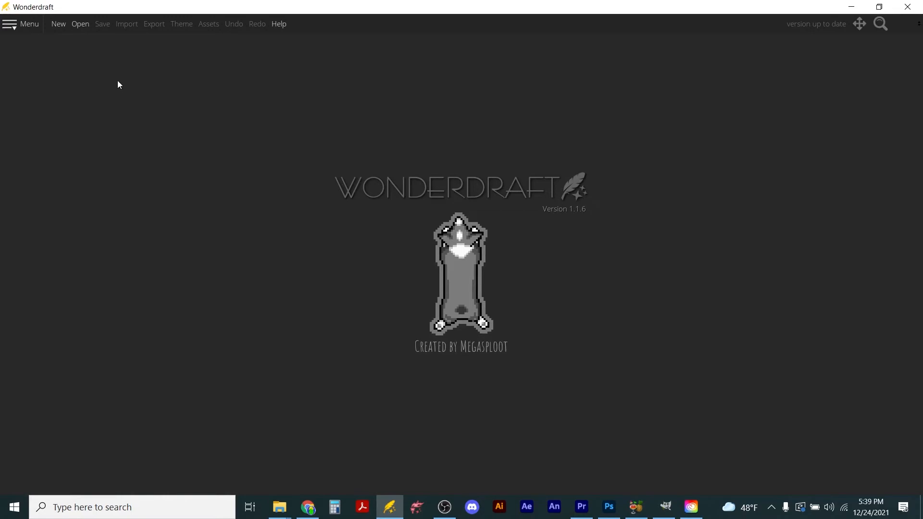
pyautogui.click(79, 24)
pyautogui.click(247, 288)
pyautogui.click(544, 454)
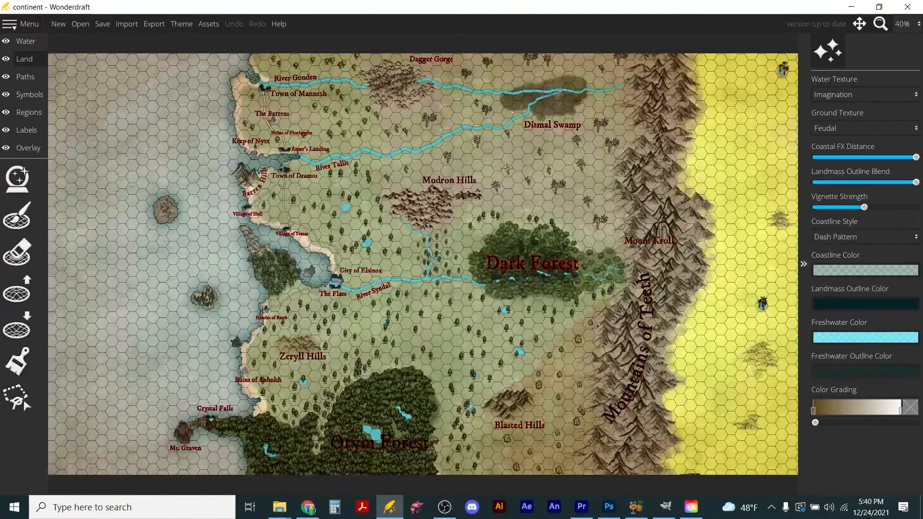
pyautogui.click(31, 95)
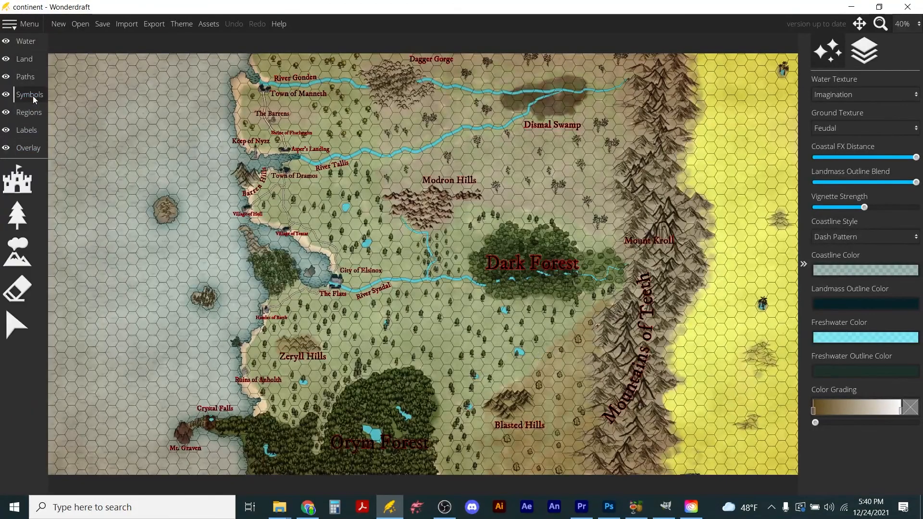
# Try the original Palm Tree symbol from the Video Examples set at scale 100 in the western sea, and undo it.
pyautogui.click(13, 186)
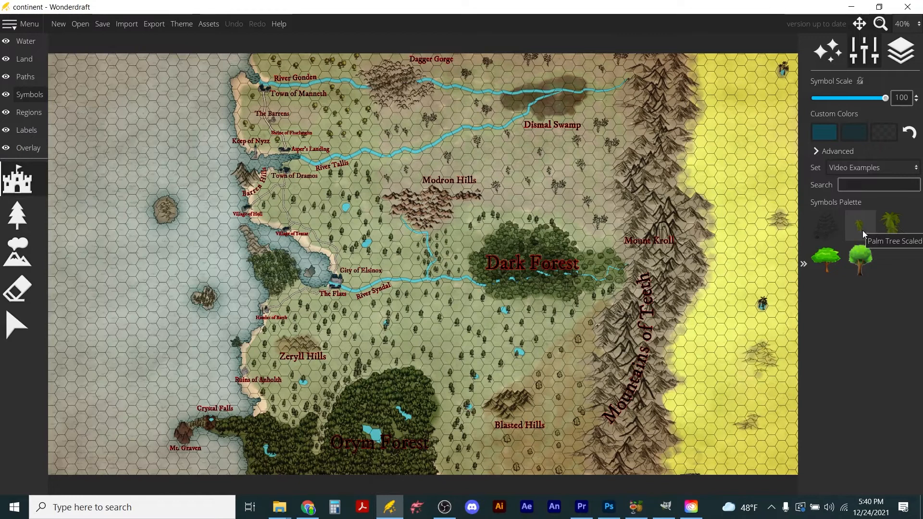
pyautogui.click(893, 224)
pyautogui.click(133, 207)
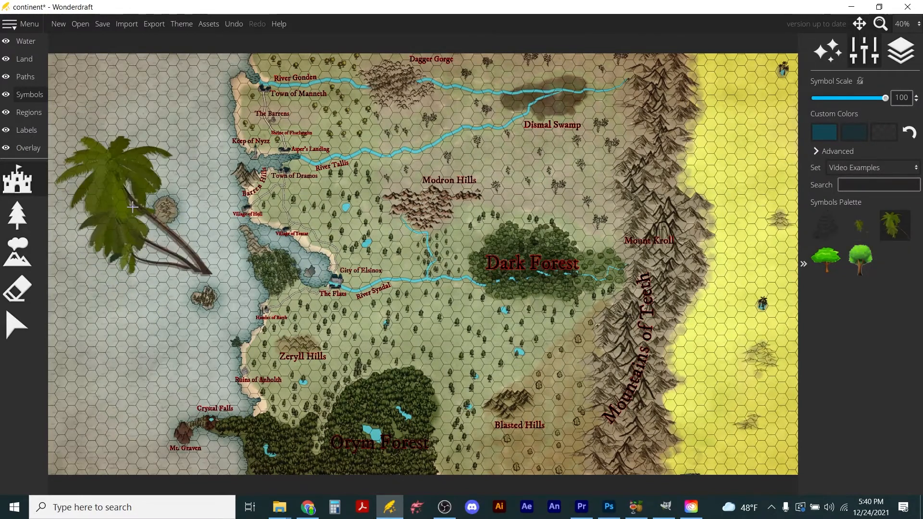
pyautogui.scroll(-15, 127, 221)
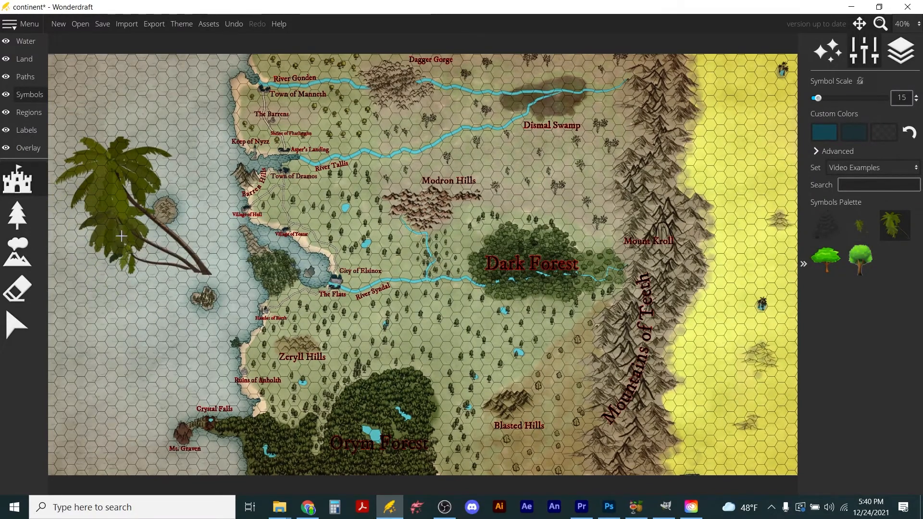
pyautogui.hotkey('ctrl', 'z')
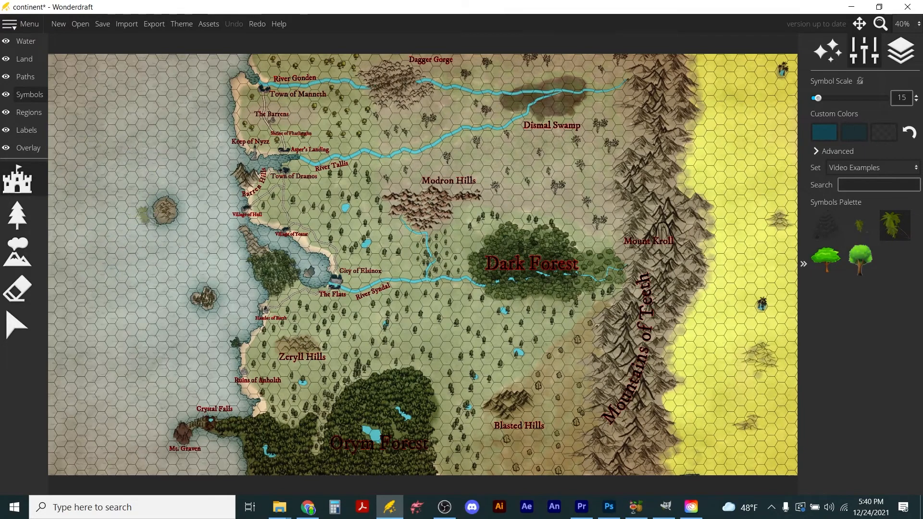
# Place several original Palm Tree symbols at scale 10 along the western shore of the small island west of Village of Hull.
pyautogui.scroll(-3, 157, 210)
pyautogui.scroll(9, 158, 208)
pyautogui.scroll(3, 152, 211)
pyautogui.moveTo(167, 240); pyautogui.dragTo(689, 367)
pyautogui.scroll(-1, 156, 226)
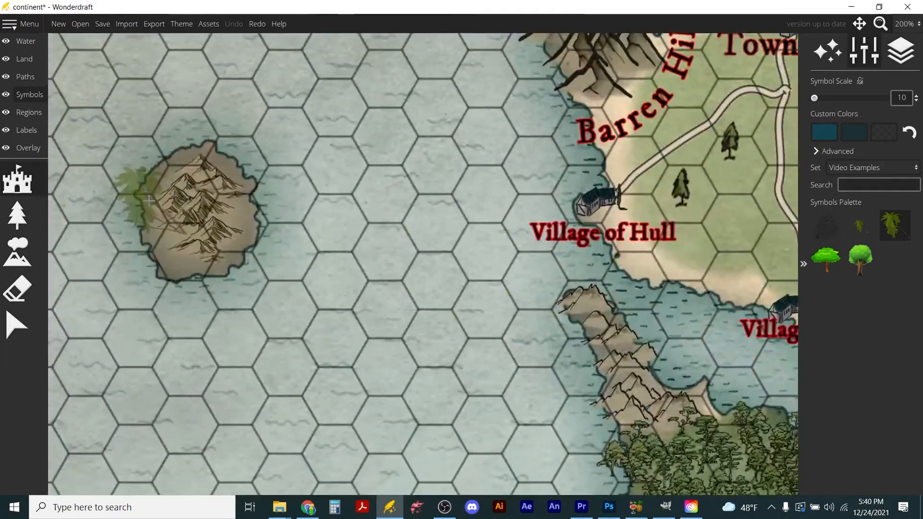
pyautogui.click(133, 186)
pyautogui.moveTo(133, 186)
pyautogui.mouseDown()
pyautogui.moveTo(172, 140)
pyautogui.moveTo(221, 205)
pyautogui.moveTo(156, 262)
pyautogui.mouseUp()
# Place Palm Tree Scaled symbols at scale 10 along the small island's northeastern shore.
pyautogui.click(873, 226)
pyautogui.scroll(7, 212, 162)
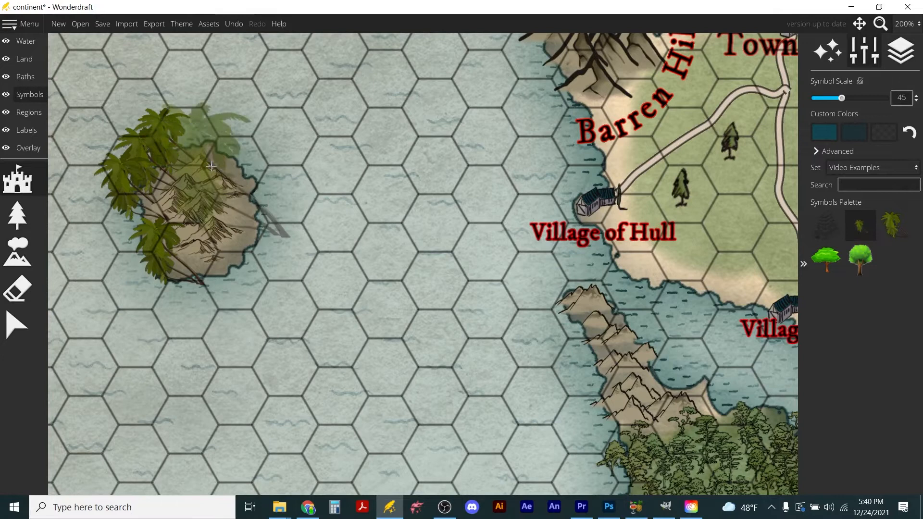
pyautogui.scroll(-7, 211, 158)
pyautogui.click(201, 144)
pyautogui.click(217, 156)
pyautogui.click(236, 168)
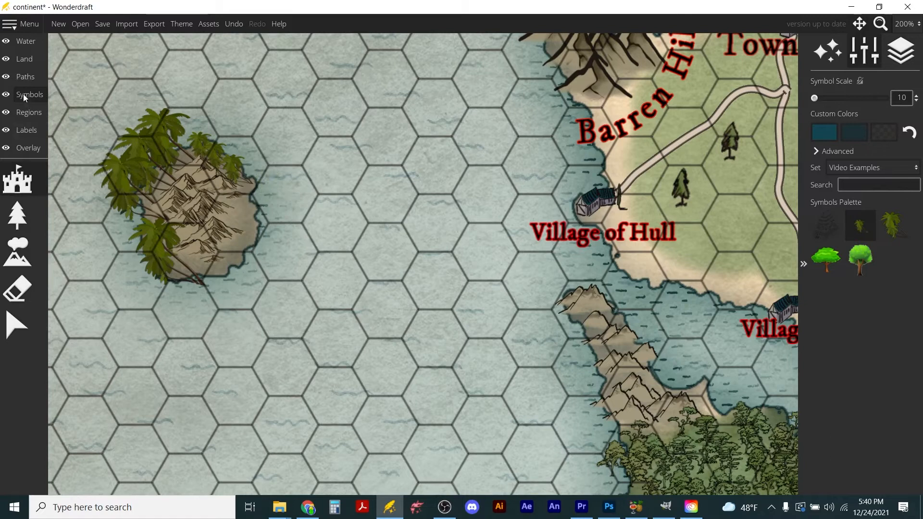
# Delete the larger original palm trees from the western and northwestern shore of the small island.
pyautogui.click(17, 324)
pyautogui.moveTo(89, 97); pyautogui.dragTo(170, 319)
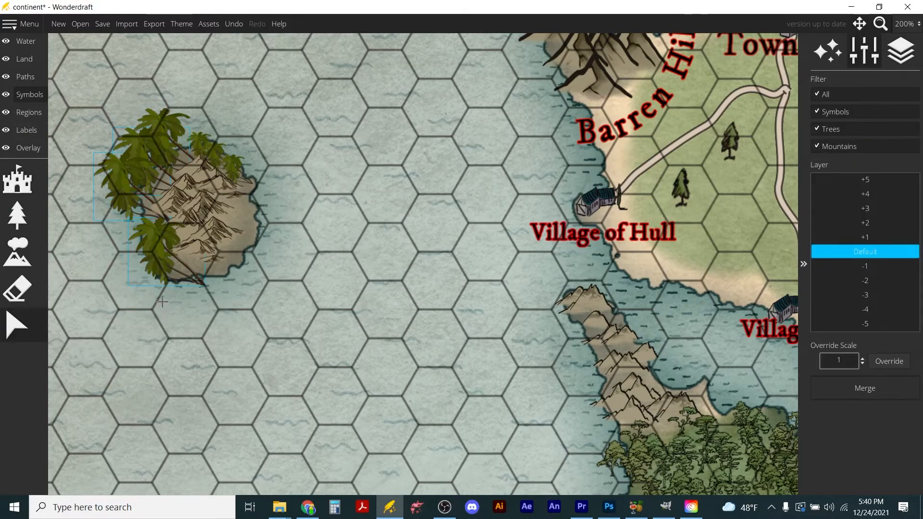
pyautogui.press('Delete')
pyautogui.click(158, 141)
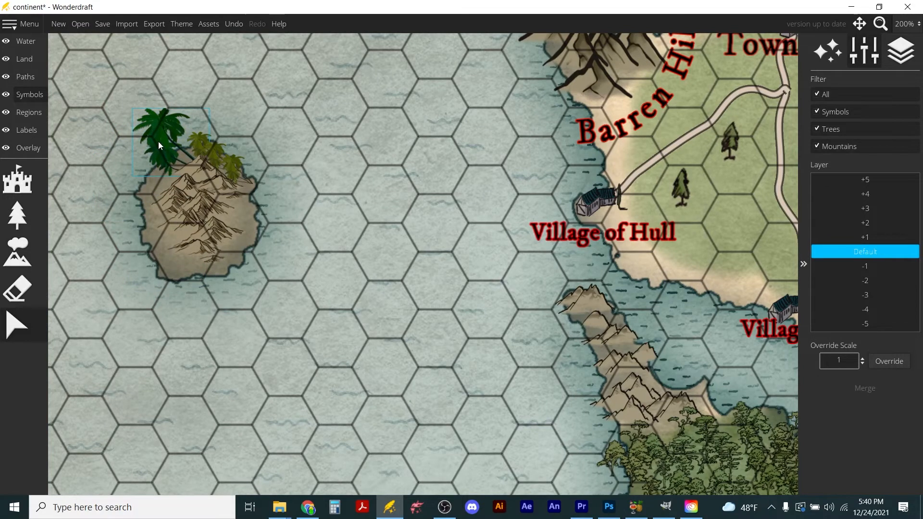
pyautogui.press('Delete')
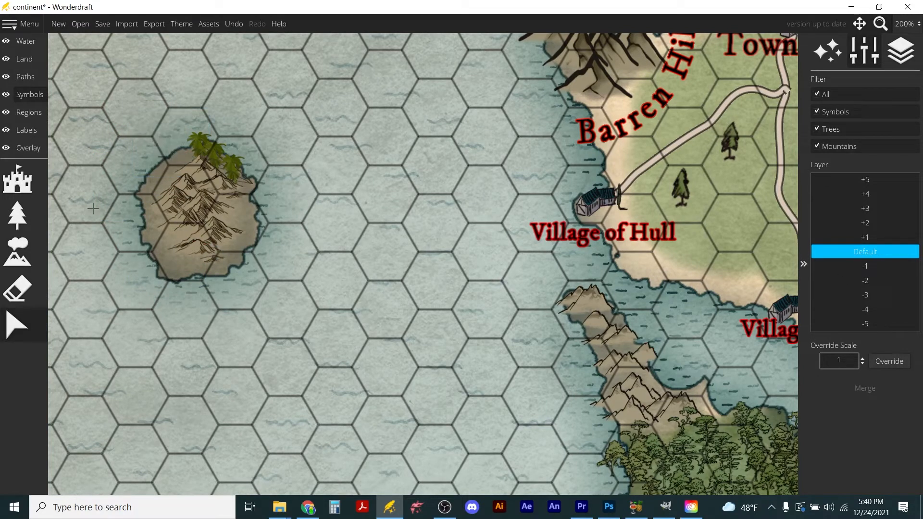
# Add more Palm Tree Scaled symbols at scale 10 across the northern part of the small island.
pyautogui.click(16, 183)
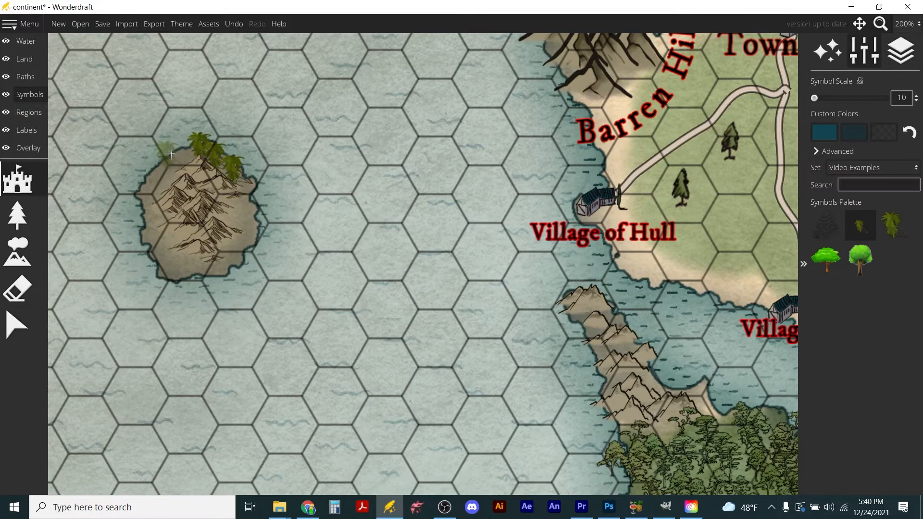
pyautogui.click(176, 146)
pyautogui.moveTo(163, 158)
pyautogui.mouseDown()
pyautogui.moveTo(136, 189)
pyautogui.moveTo(158, 213)
pyautogui.moveTo(151, 240)
pyautogui.moveTo(165, 260)
pyautogui.moveTo(213, 263)
pyautogui.moveTo(249, 225)
pyautogui.moveTo(241, 196)
pyautogui.mouseUp()
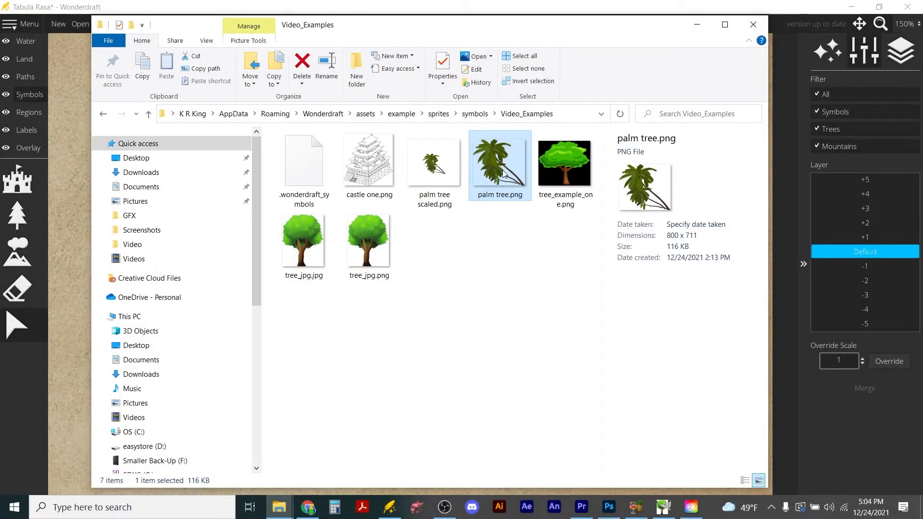
# Open palm tree.png from the Video_Examples folder in GIMP.
pyautogui.rightClick(503, 161)
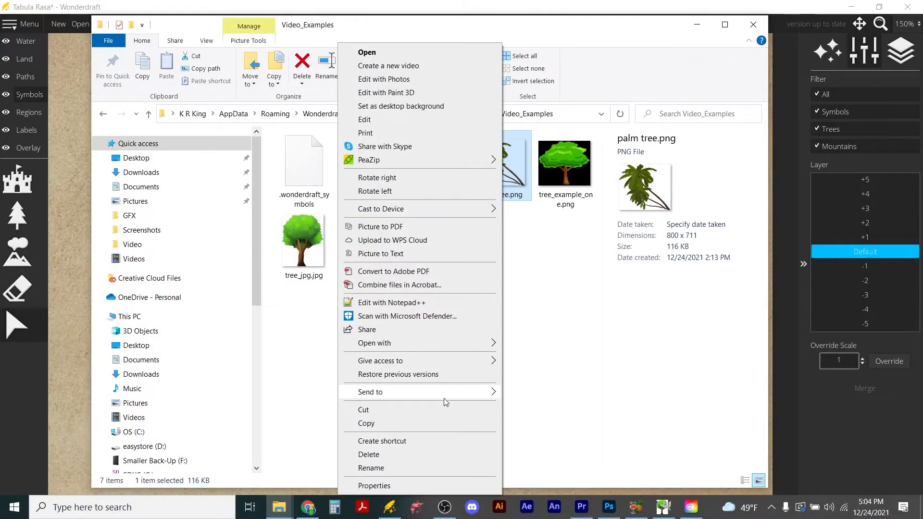
pyautogui.moveTo(464, 344)
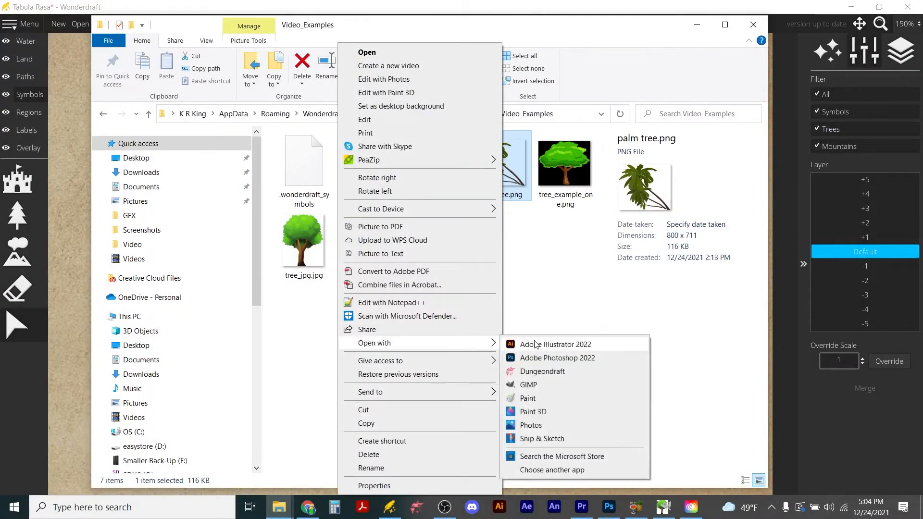
pyautogui.click(556, 386)
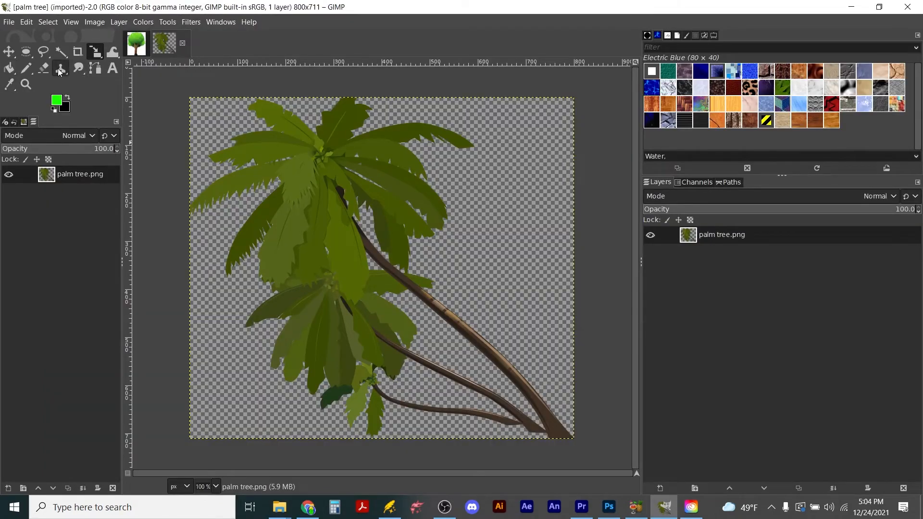
# Scale the palm tree layer down to about 350 px wide and move it to the middle of the canvas.
pyautogui.click(96, 53)
pyautogui.click(213, 119)
pyautogui.moveTo(191, 98); pyautogui.dragTo(404, 294)
pyautogui.click(603, 142)
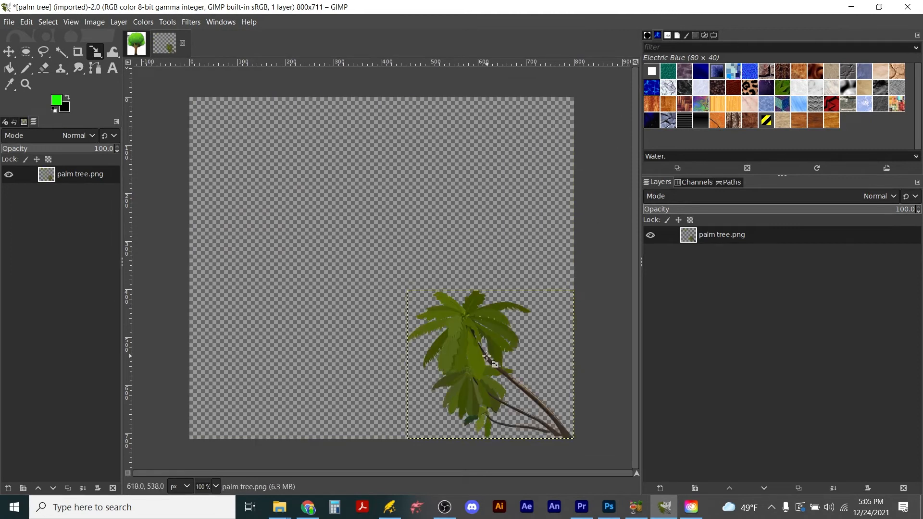
pyautogui.click(9, 52)
pyautogui.moveTo(462, 370); pyautogui.dragTo(361, 264)
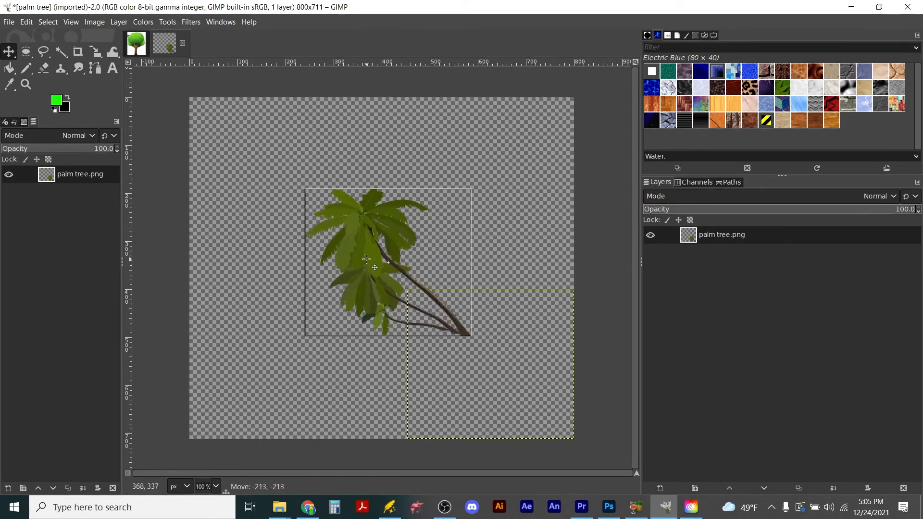
# Export the reduced palm as "palm tree gimp scaled.png" in the Video_Examples folder, keeping the existing "palm tree scaled.png".
pyautogui.click(9, 22)
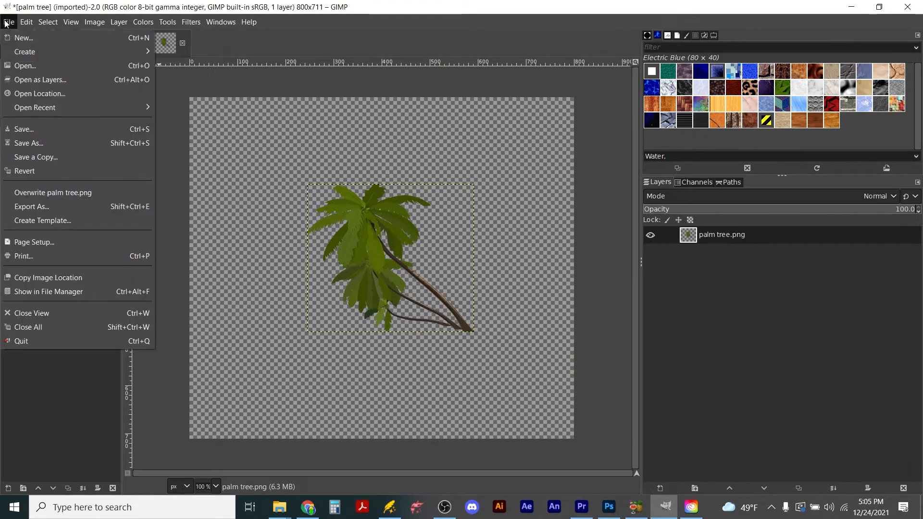
pyautogui.click(59, 206)
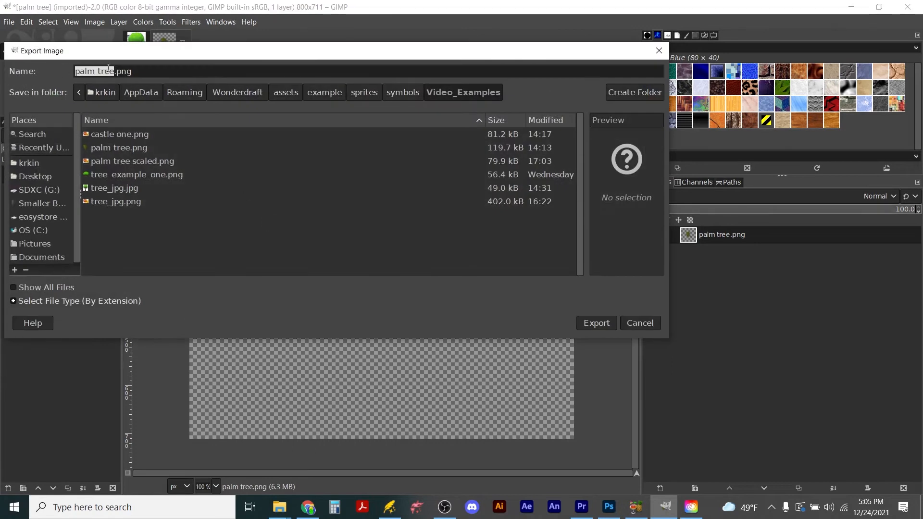
pyautogui.click(113, 71)
pyautogui.write('scaled')
pyautogui.press('Return')
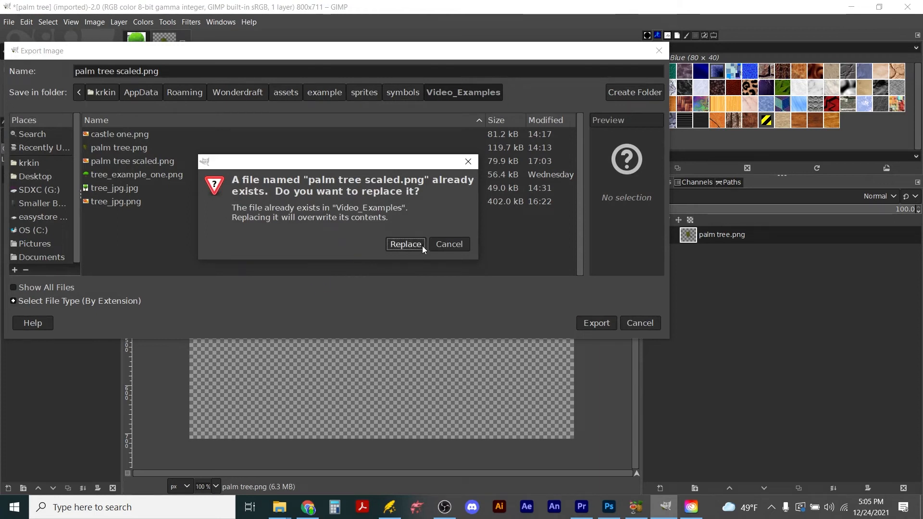
pyautogui.click(450, 246)
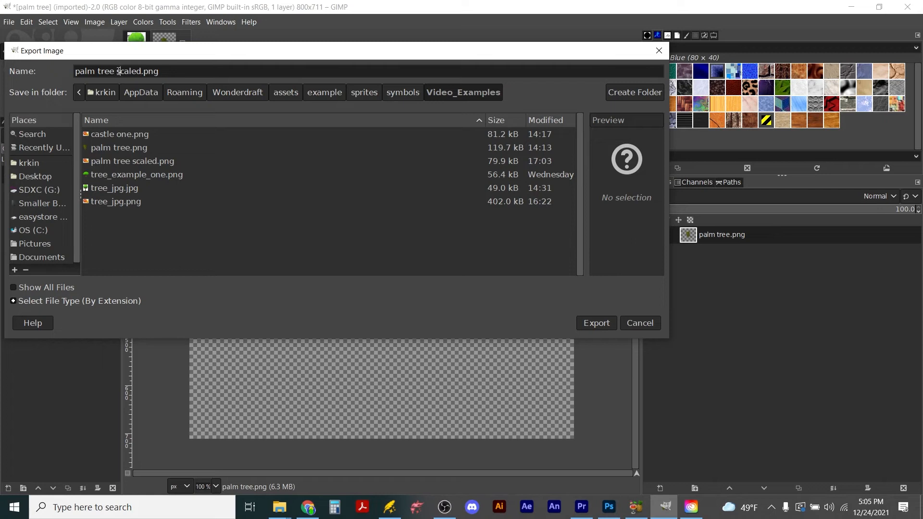
pyautogui.write('gimp')
pyautogui.press('Return')
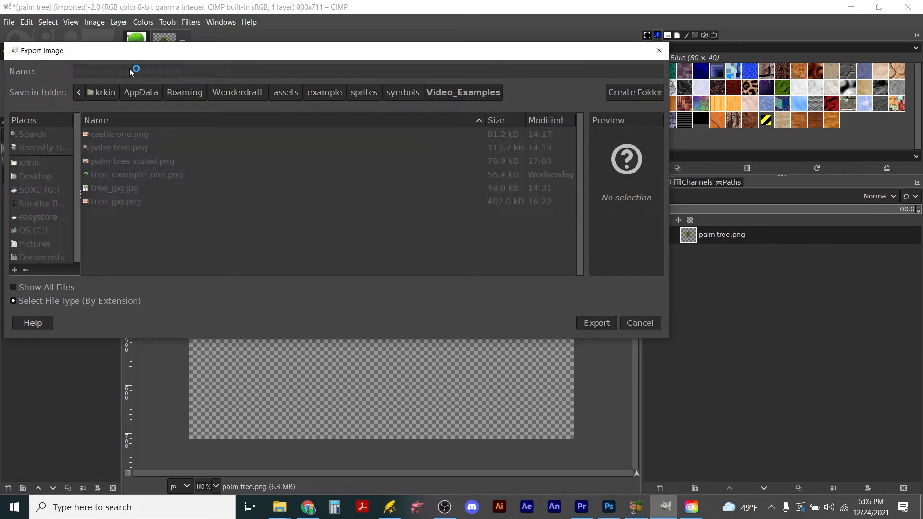
pyautogui.click(476, 390)
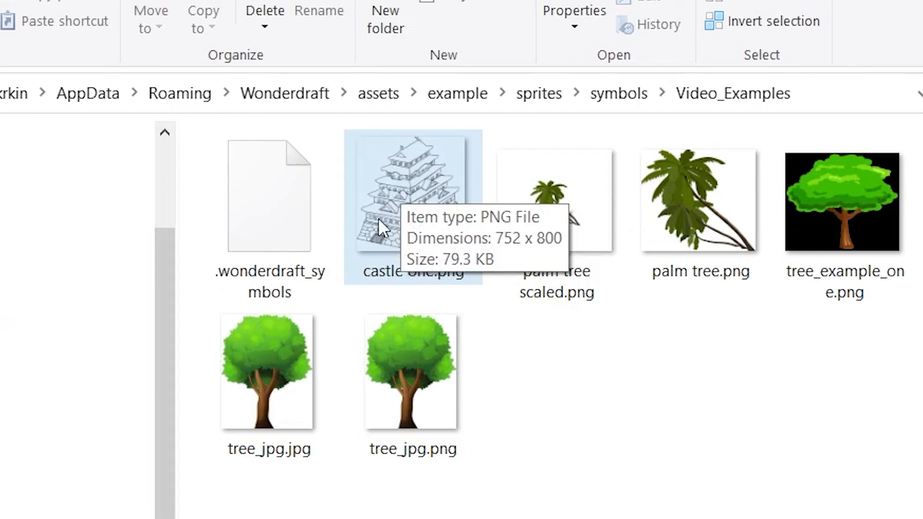
# Open castle one.png from the Video_Examples folder in Photoshop.
pyautogui.click(404, 193)
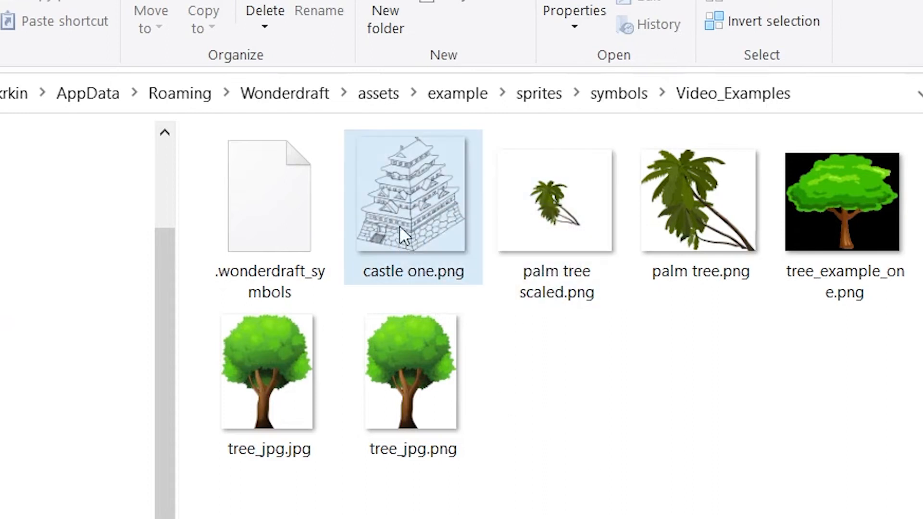
pyautogui.rightClick(399, 192)
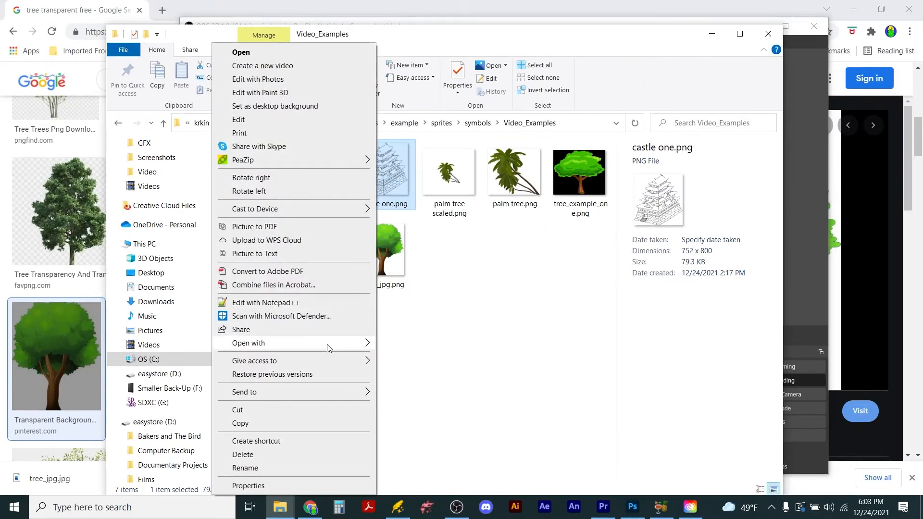
pyautogui.moveTo(329, 345)
pyautogui.click(417, 358)
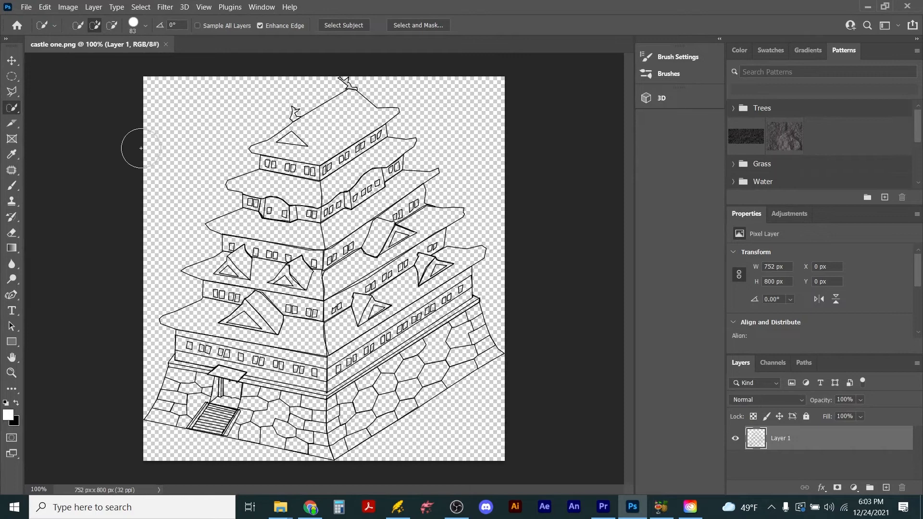
# Select the castle's line art with the Quick Selection tool and invert the selection.
pyautogui.moveTo(165, 103)
pyautogui.mouseDown()
pyautogui.moveTo(359, 132)
pyautogui.moveTo(436, 190)
pyautogui.moveTo(461, 344)
pyautogui.mouseUp()
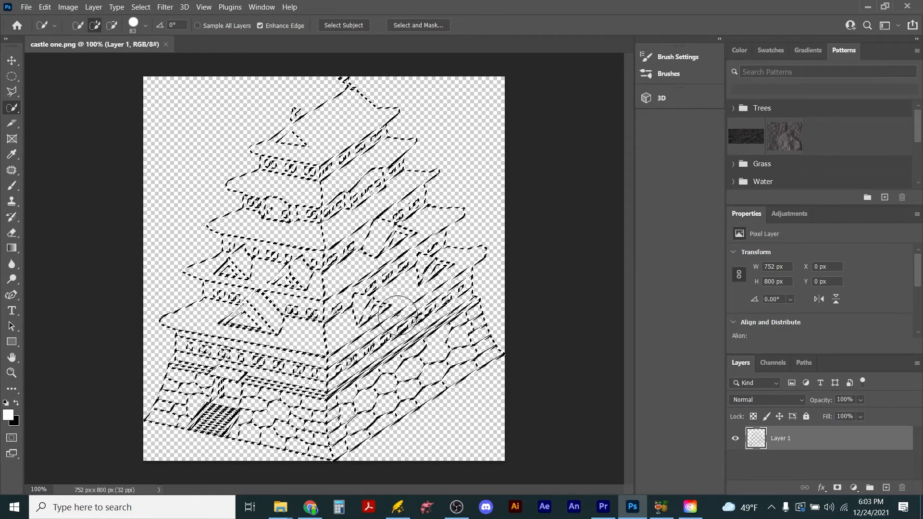
pyautogui.click(141, 7)
pyautogui.click(154, 54)
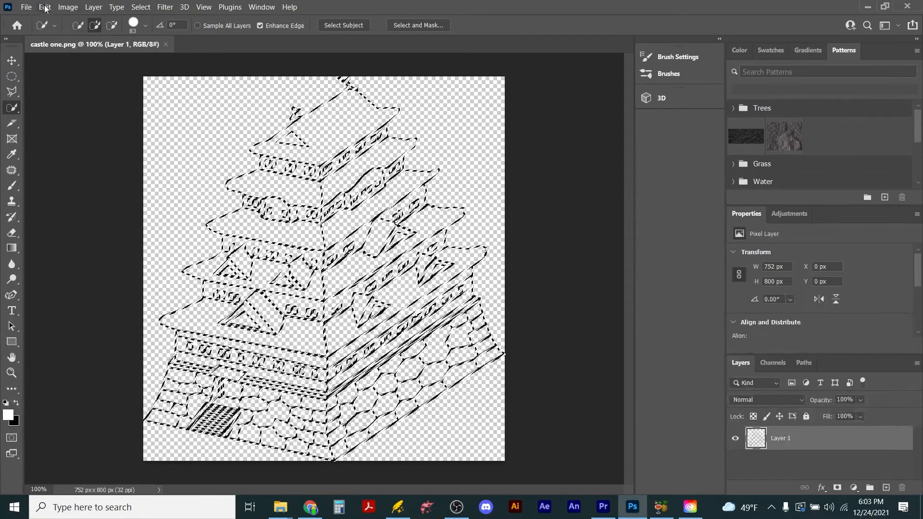
# Fill the inverted selection with white (#ffffff) in Normal mode at 100% opacity, and deselect.
pyautogui.click(48, 10)
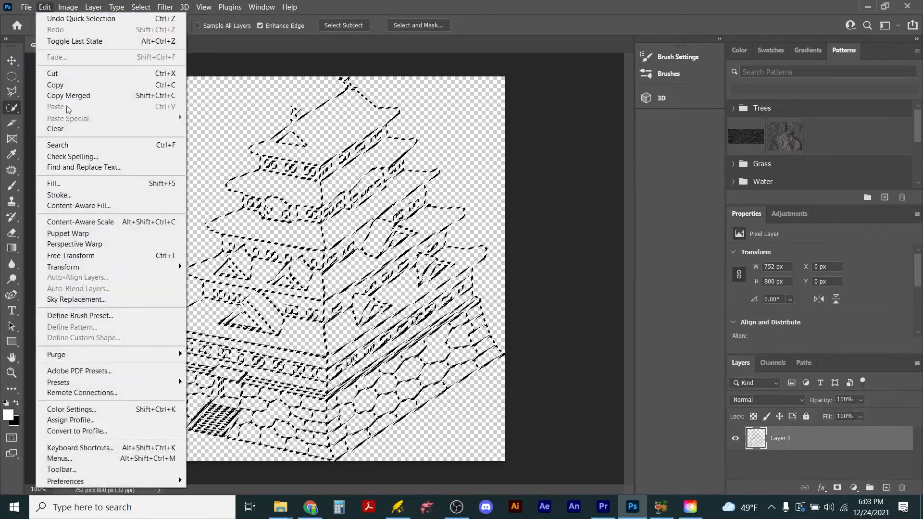
pyautogui.click(92, 182)
pyautogui.click(440, 126)
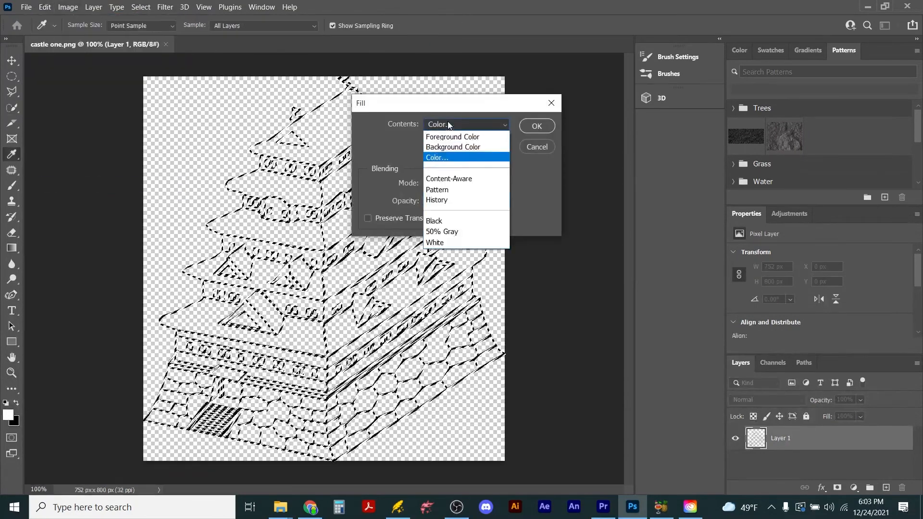
pyautogui.click(447, 157)
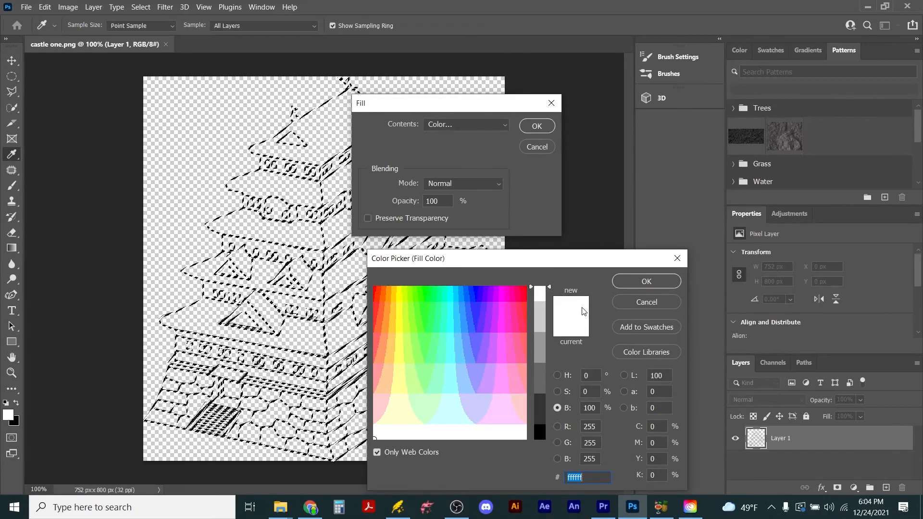
pyautogui.click(639, 283)
pyautogui.click(531, 124)
pyautogui.press('w')
pyautogui.hotkey('ctrl', 'd')
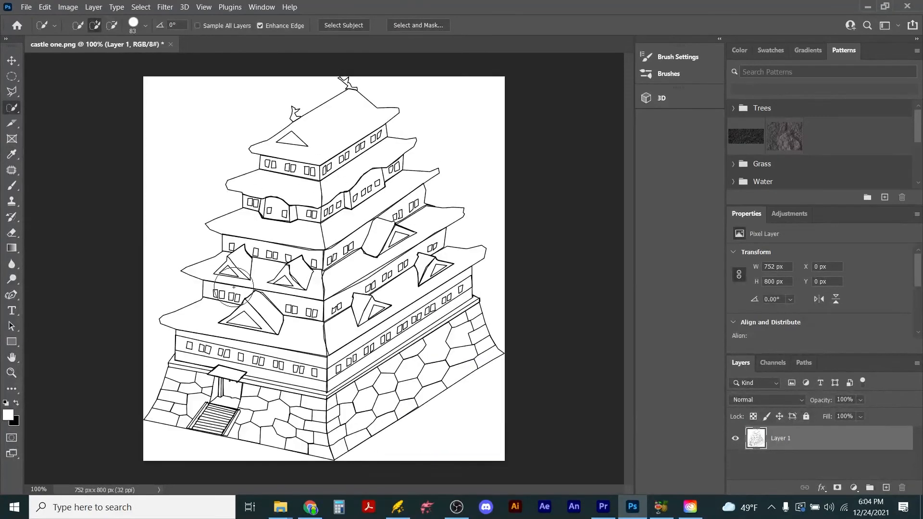
# Select the white background all around the castle with the Quick Selection tool and delete it.
pyautogui.click(467, 120)
pyautogui.click(458, 432)
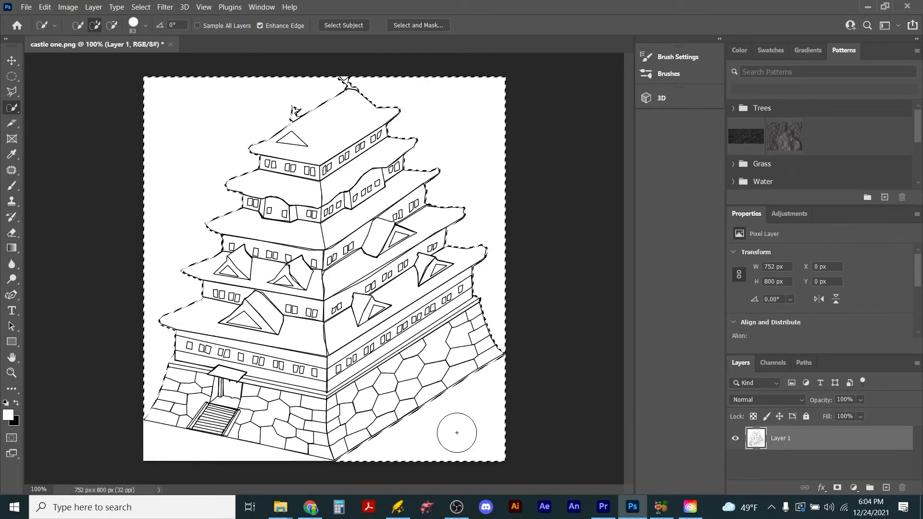
pyautogui.click(161, 454)
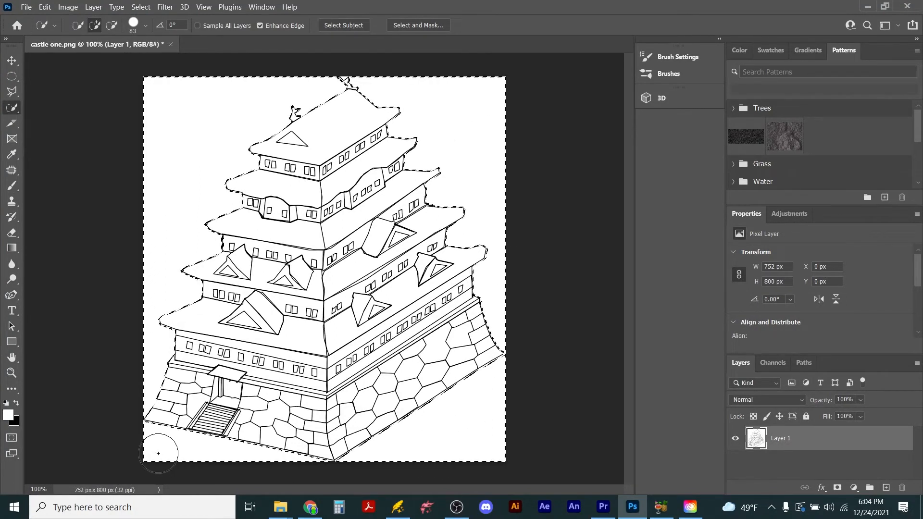
pyautogui.press('Delete')
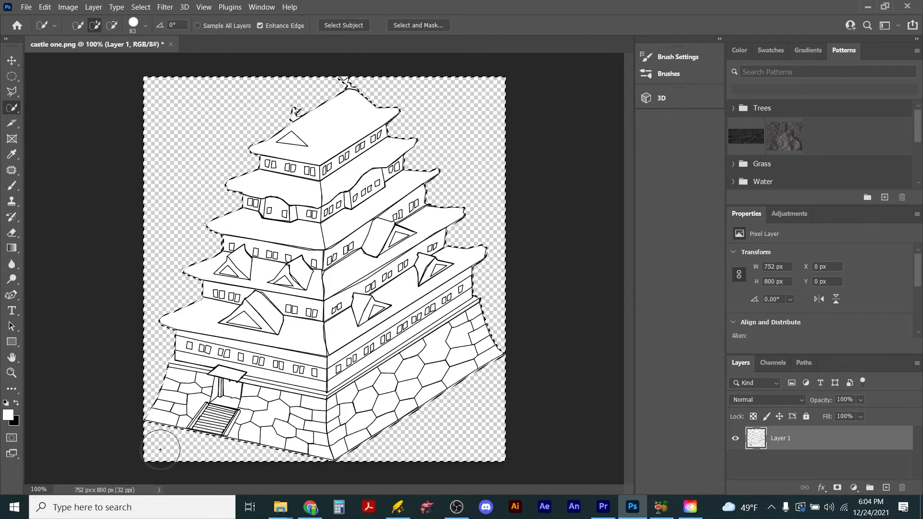
# Deselect and quick-export the white-filled castle as castle one white.png in the Video_Examples folder.
pyautogui.hotkey('ctrl', 'd')
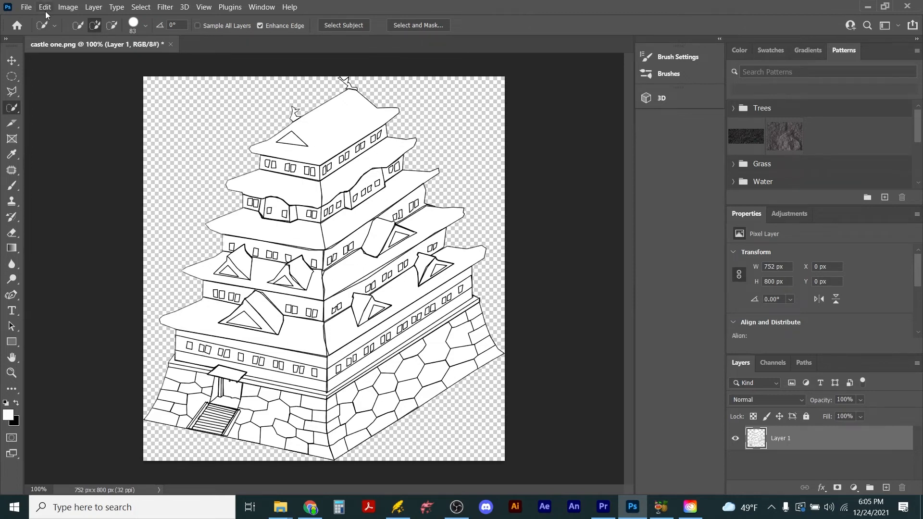
pyautogui.click(26, 7)
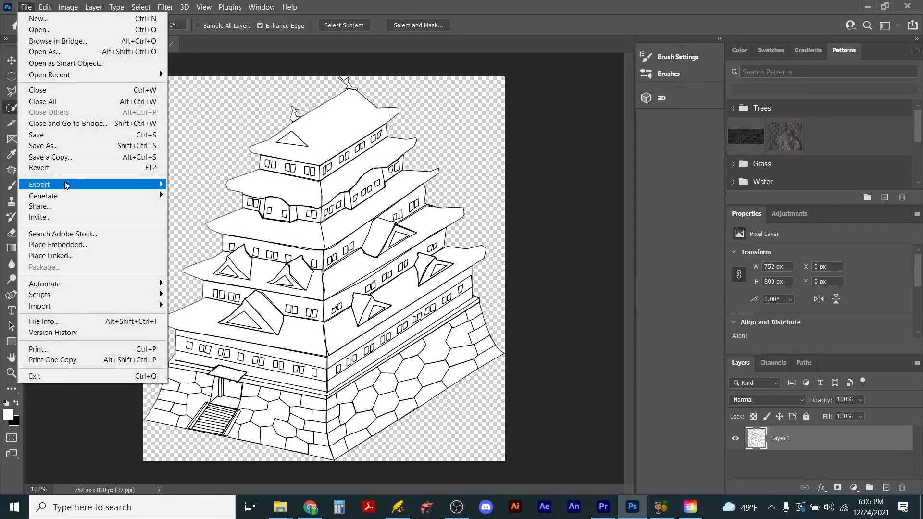
pyautogui.moveTo(67, 185)
pyautogui.click(221, 185)
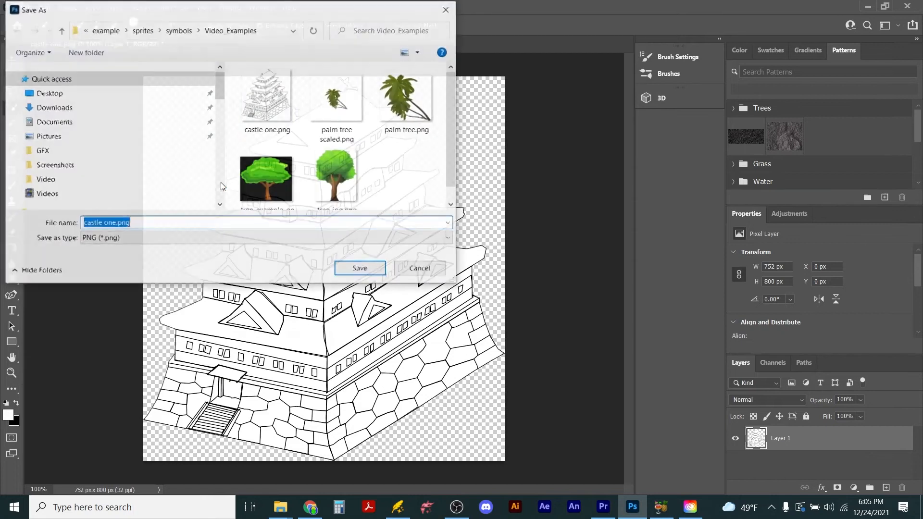
pyautogui.click(116, 222)
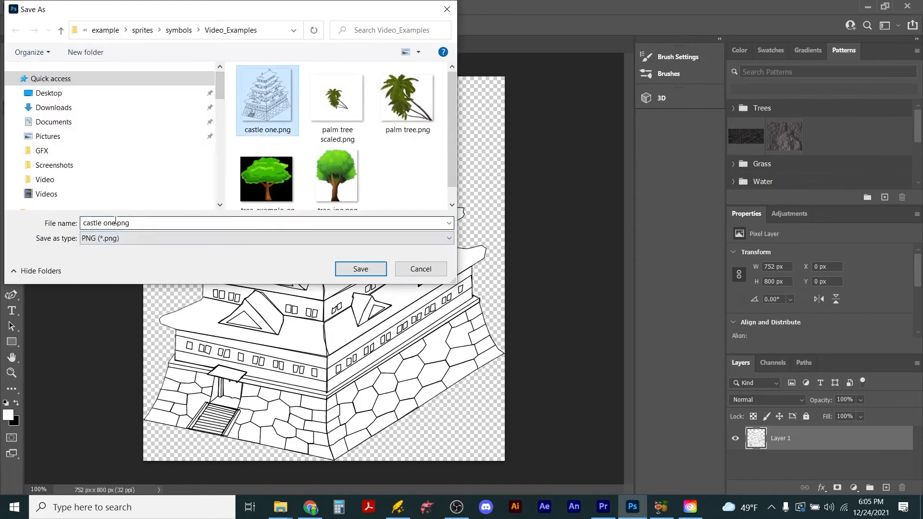
pyautogui.click(115, 222)
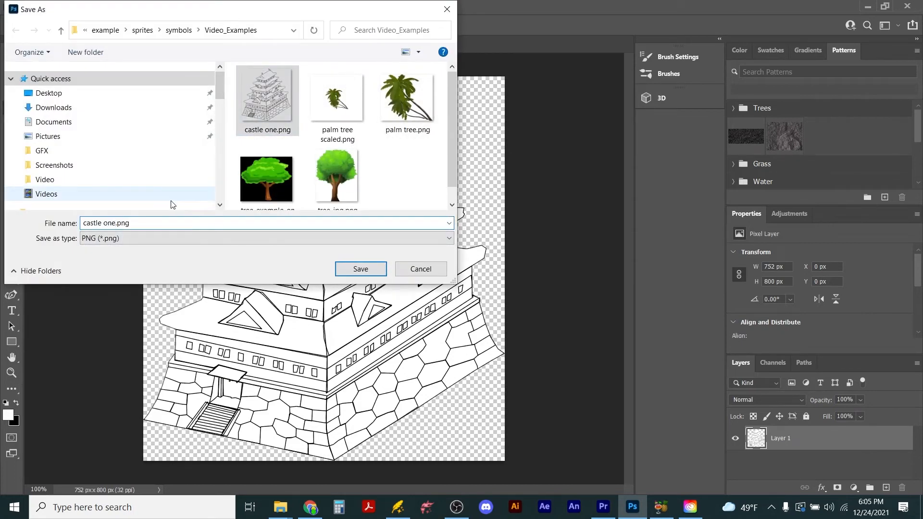
pyautogui.write('white')
pyautogui.press('Return')
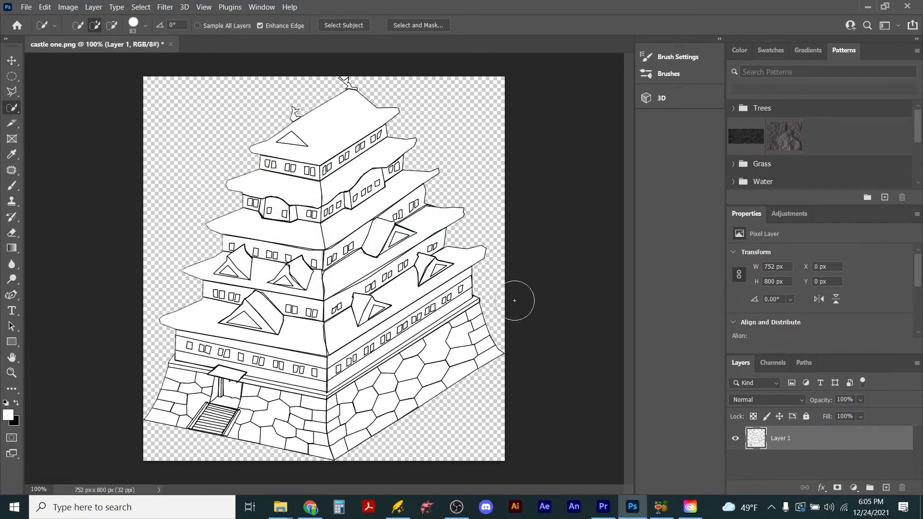
# Switch to Wonderdraft, close it discarding the continent map's unsaved changes, and relaunch it.
pyautogui.moveTo(398, 511)
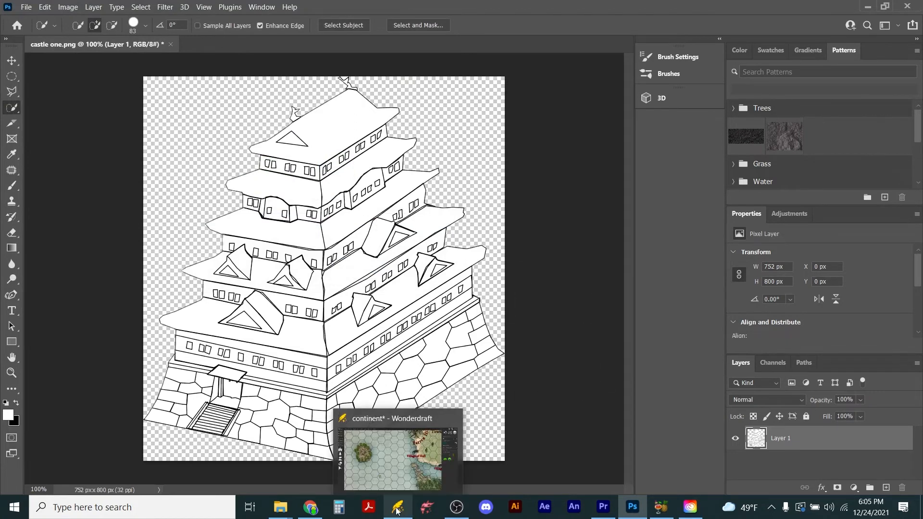
pyautogui.click(397, 511)
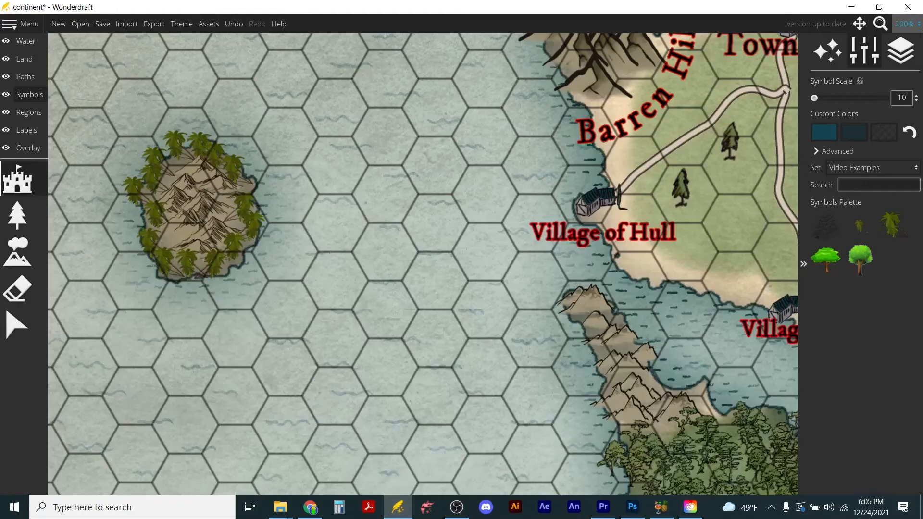
pyautogui.click(907, 7)
pyautogui.click(448, 272)
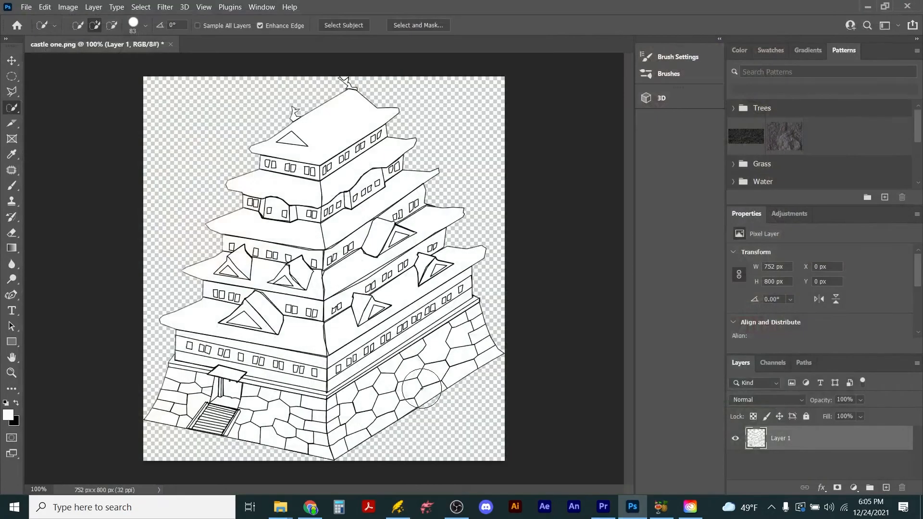
pyautogui.click(397, 510)
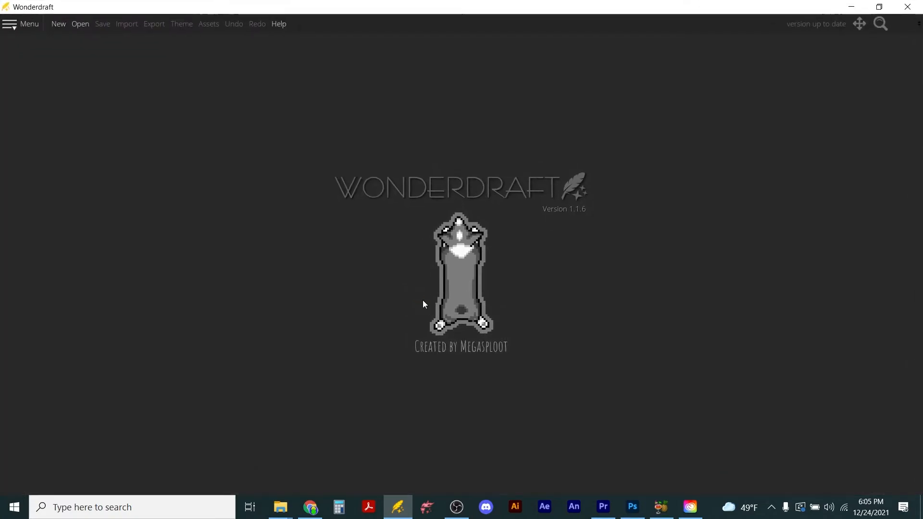
# Create a 1920 x 1080 px Paper map and place the transparent and white castles from Video Examples side by side at scale 100.
pyautogui.click(59, 25)
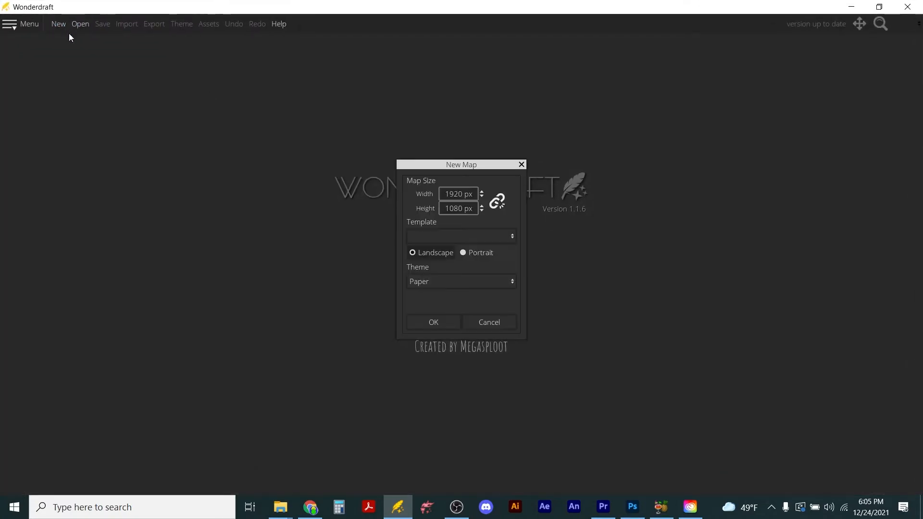
pyautogui.click(431, 323)
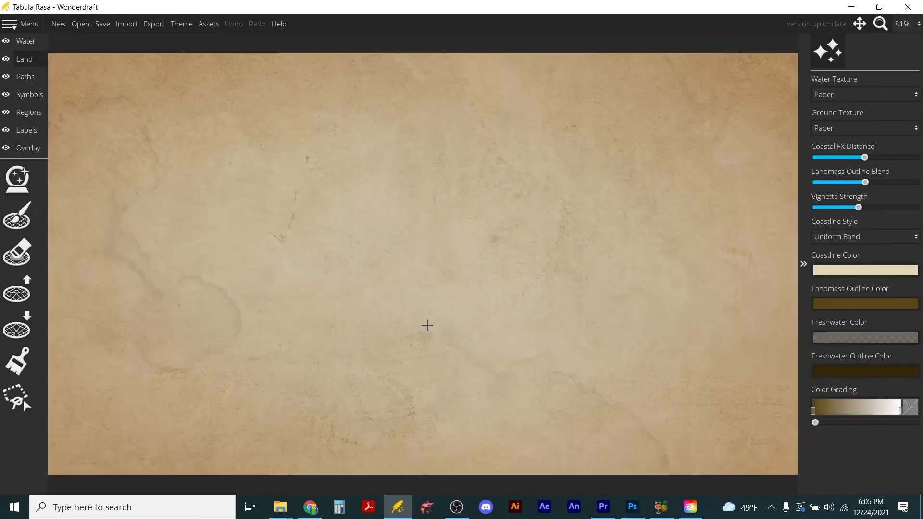
pyautogui.click(31, 95)
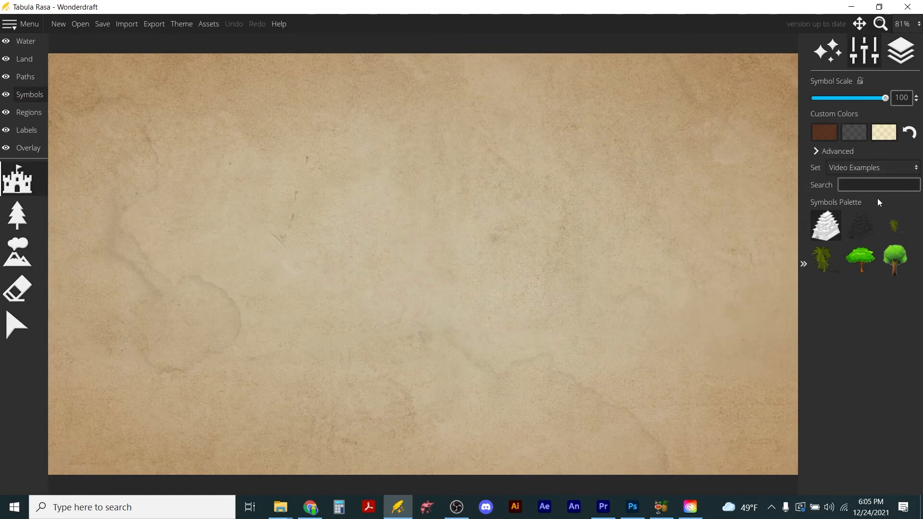
pyautogui.click(865, 223)
pyautogui.click(279, 260)
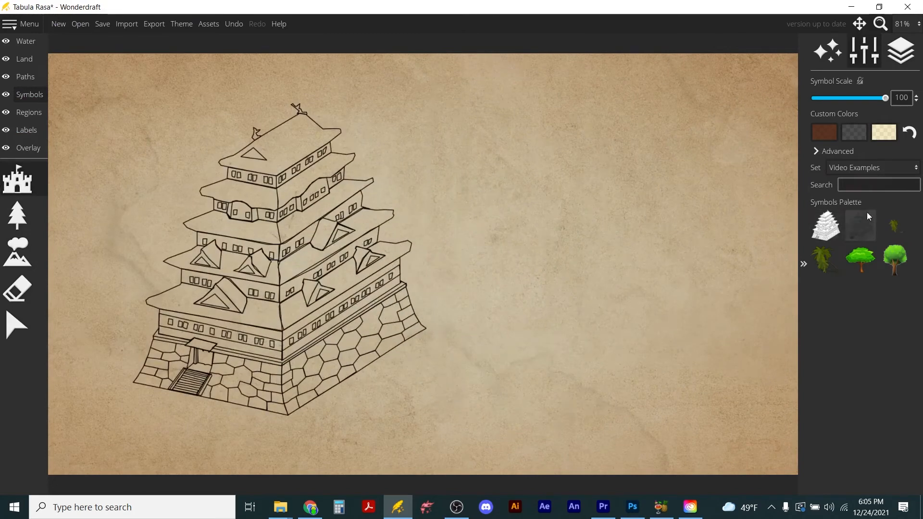
pyautogui.click(826, 230)
pyautogui.click(574, 248)
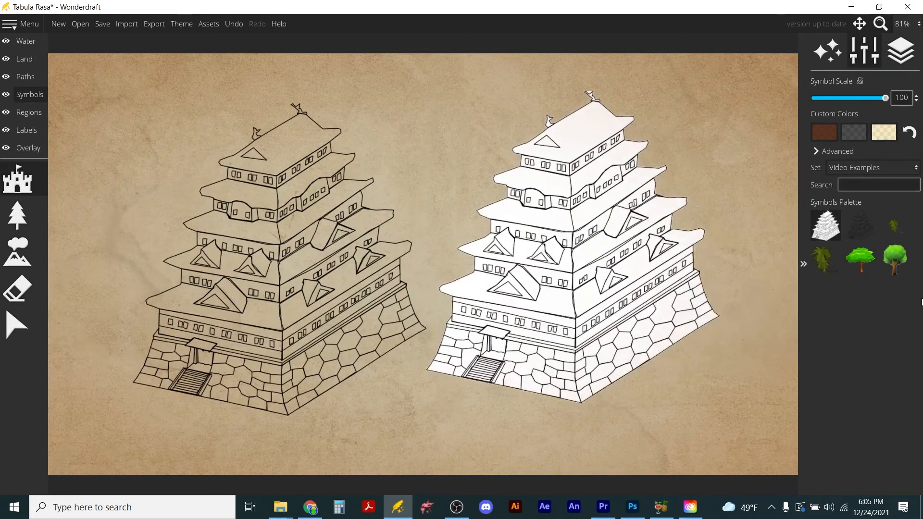
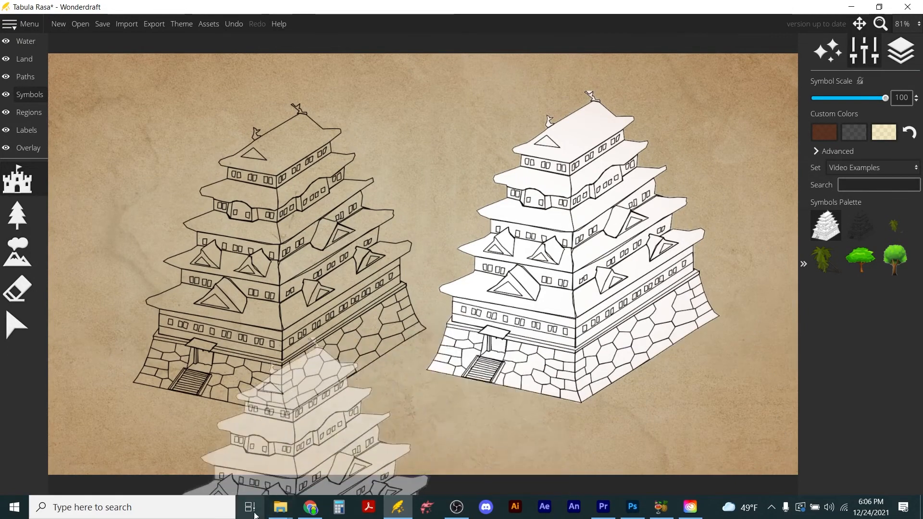
# Open the .wonderdraft_symbols file from the Video_Examples folder in Notepad++.
pyautogui.moveTo(275, 509)
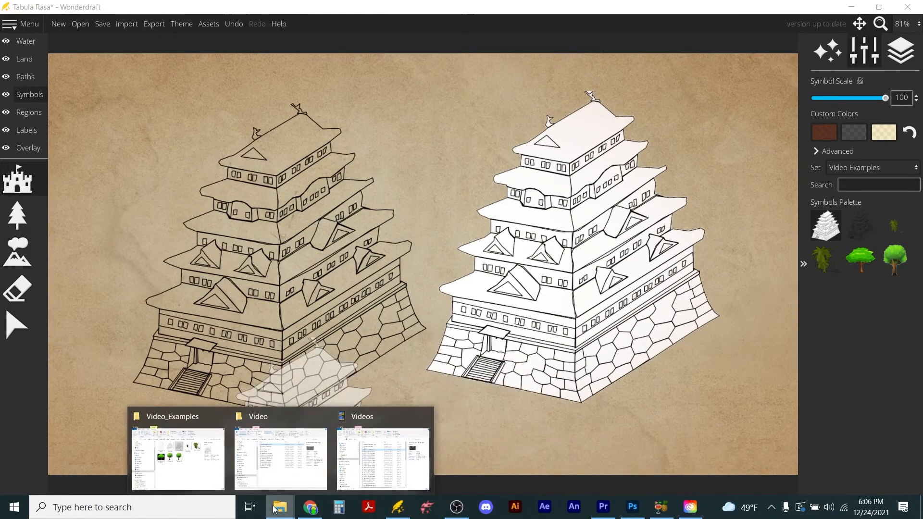
pyautogui.click(194, 428)
pyautogui.rightClick(320, 177)
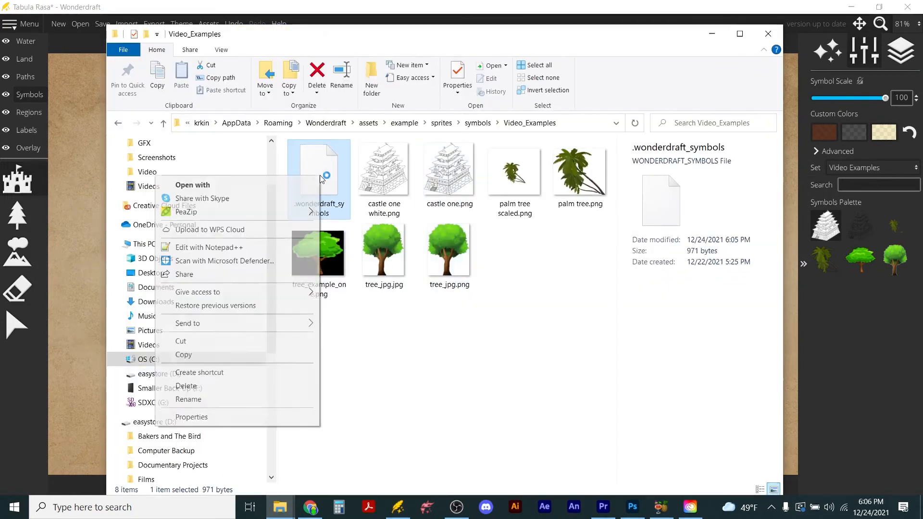
pyautogui.click(254, 245)
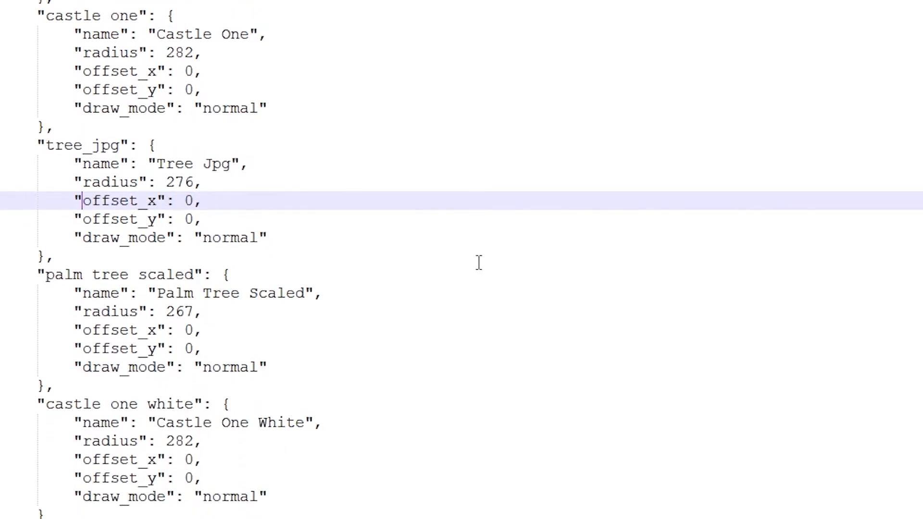
# Change the draw_mode of the "castle one white" entry to "sample_color" and save the file.
pyautogui.moveTo(202, 498); pyautogui.dragTo(259, 498)
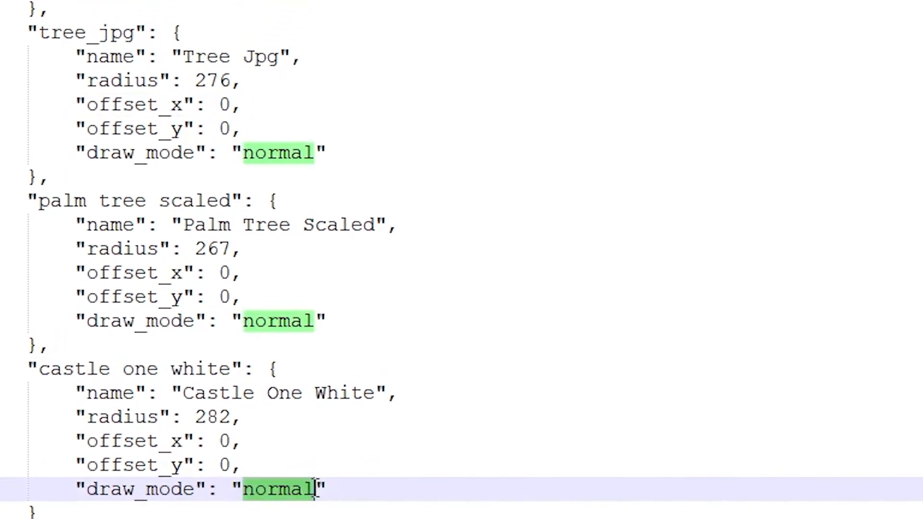
pyautogui.write('sample_c')
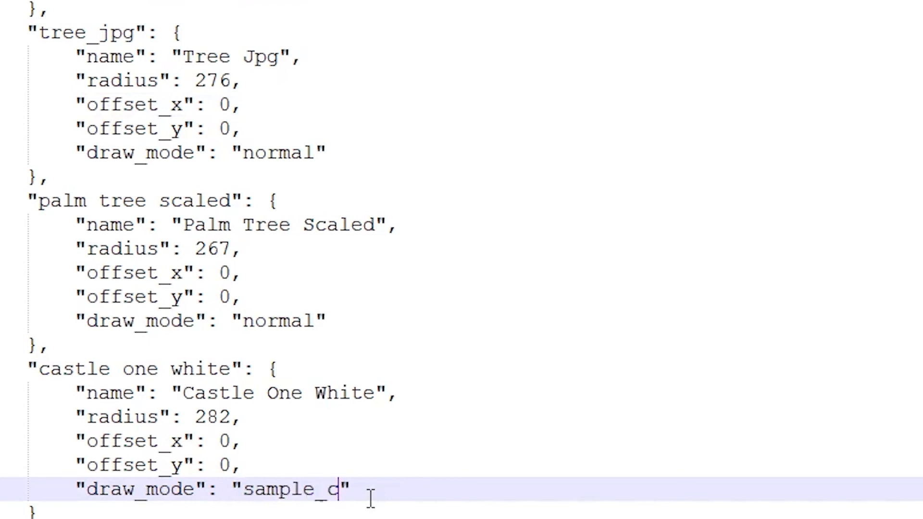
pyautogui.write('olor')
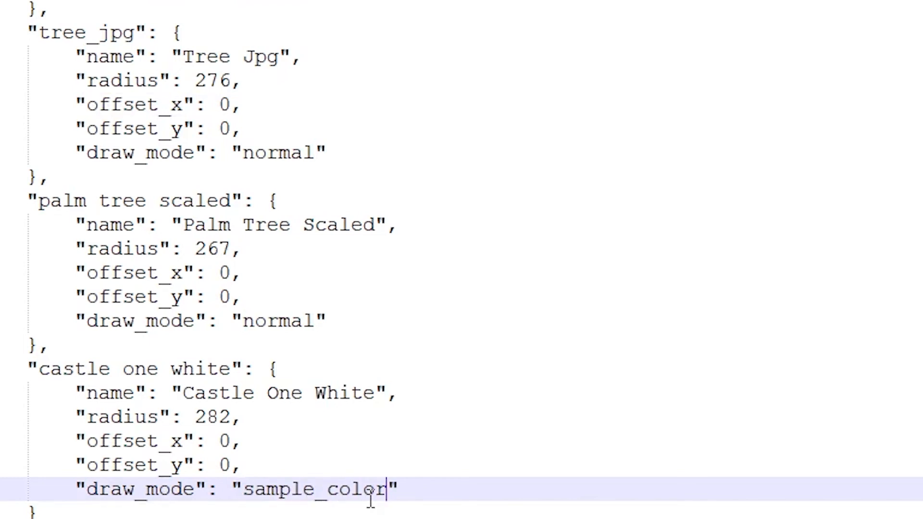
pyautogui.click(674, 330)
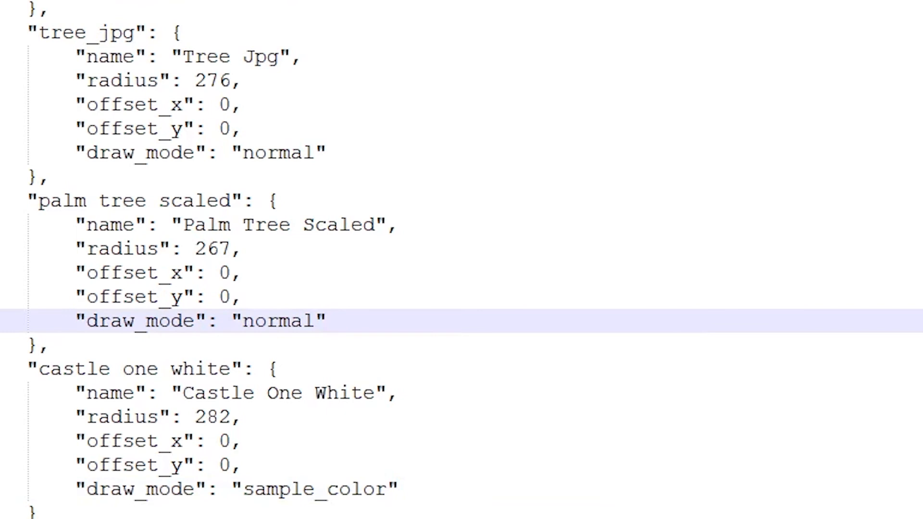
pyautogui.click(33, 32)
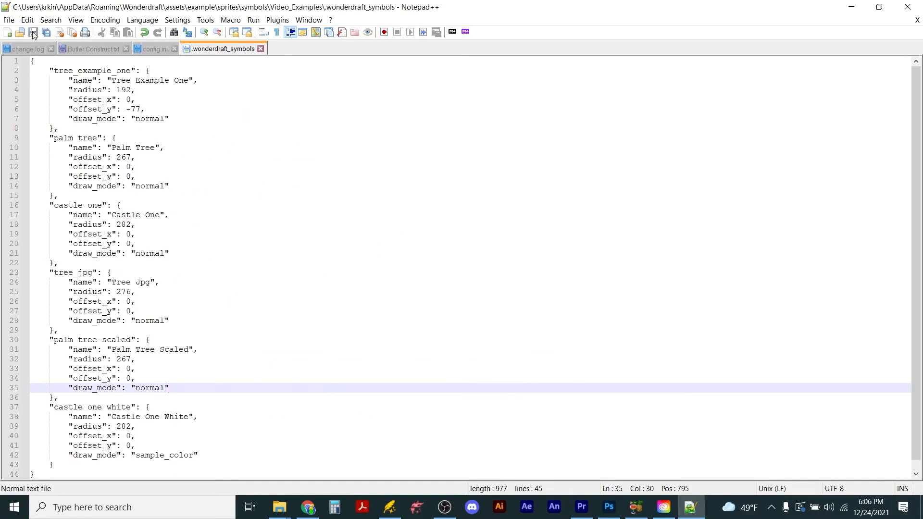
# Quit Wonderdraft discarding the castle map's unsaved changes, and restart it as administrator.
pyautogui.click(399, 515)
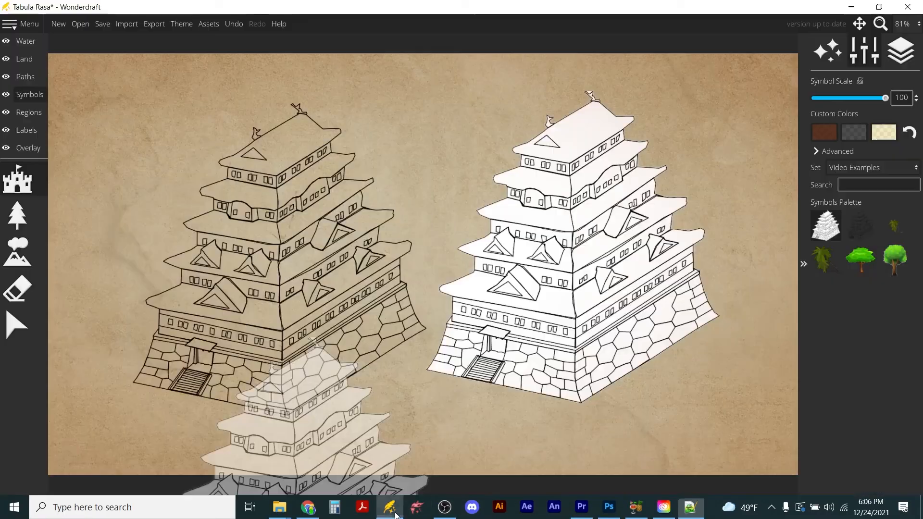
pyautogui.click(913, 9)
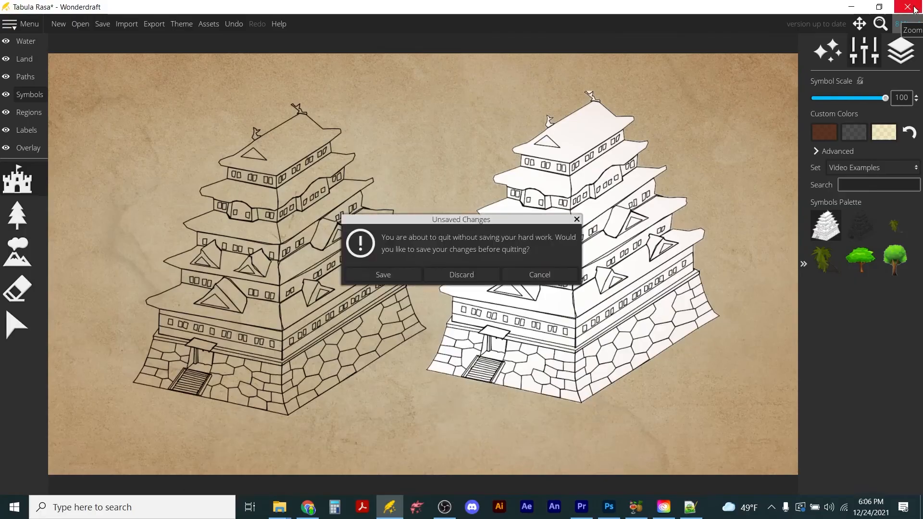
pyautogui.click(462, 274)
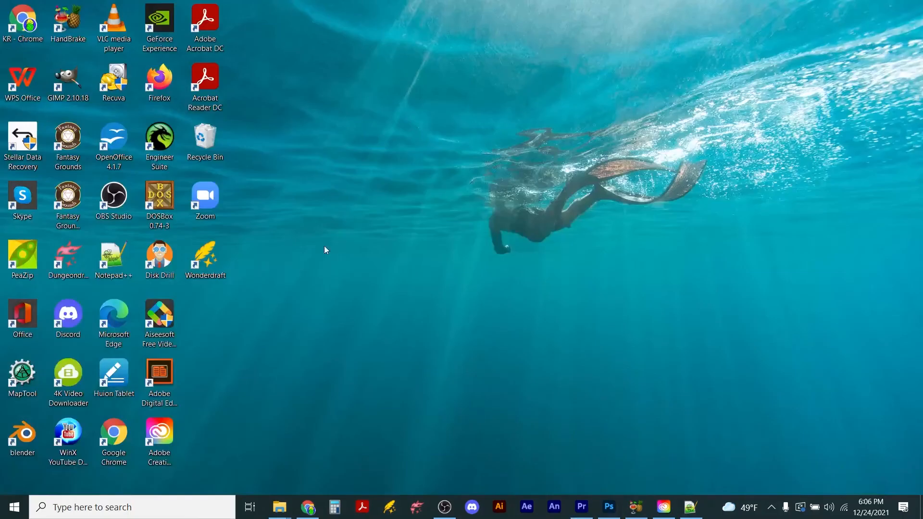
pyautogui.rightClick(211, 255)
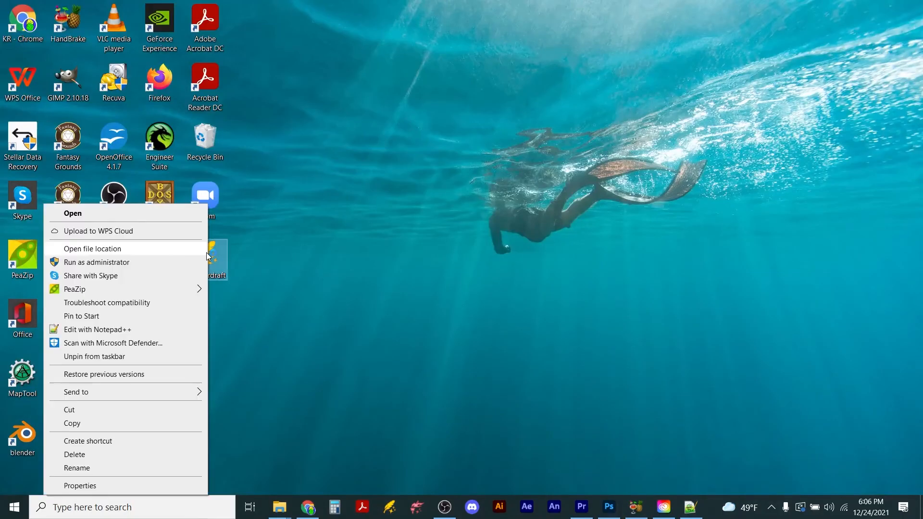
pyautogui.click(125, 262)
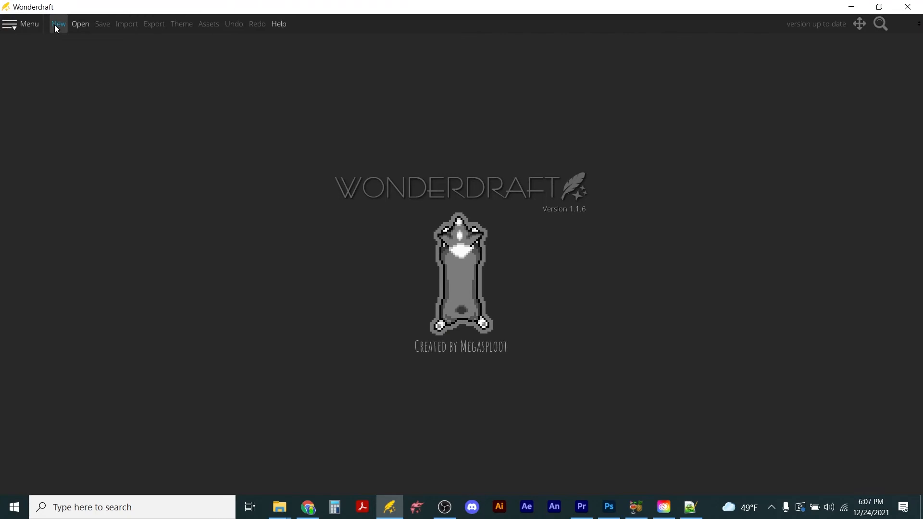
# Create a new blank map with the Paper theme.
pyautogui.click(55, 28)
pyautogui.click(434, 327)
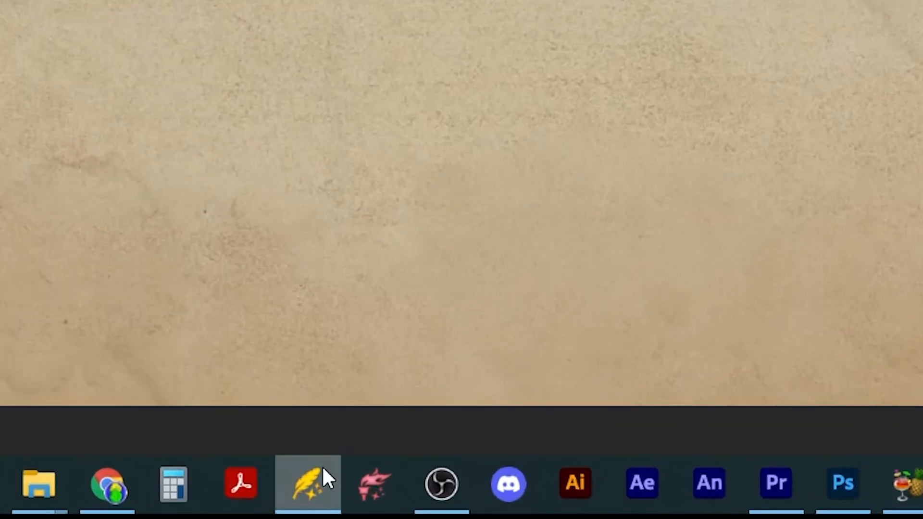
pyautogui.rightClick(320, 475)
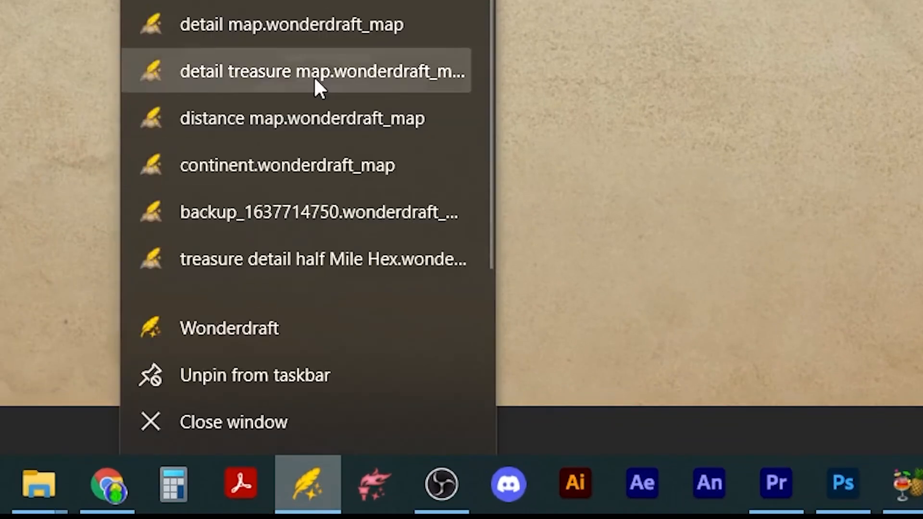
pyautogui.click(916, 22)
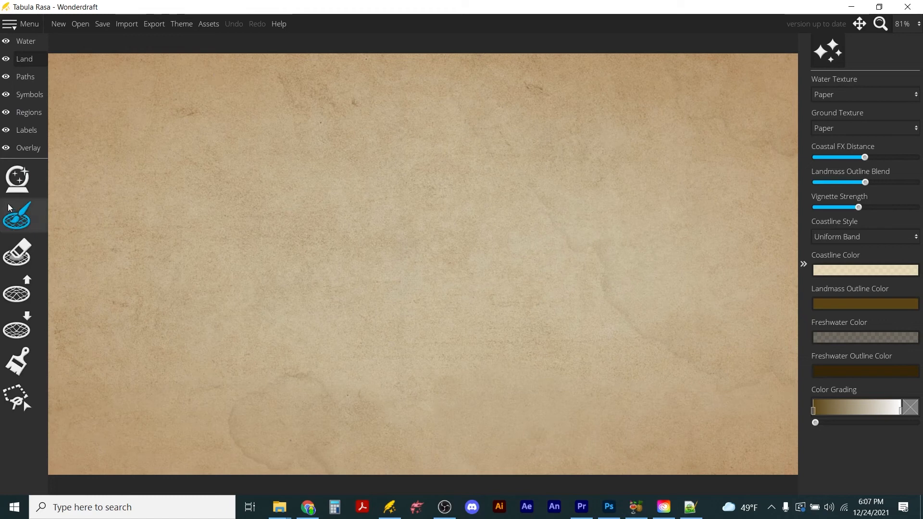
# Apply the Imagination theme to the blank map with all theme filters checked.
pyautogui.click(180, 26)
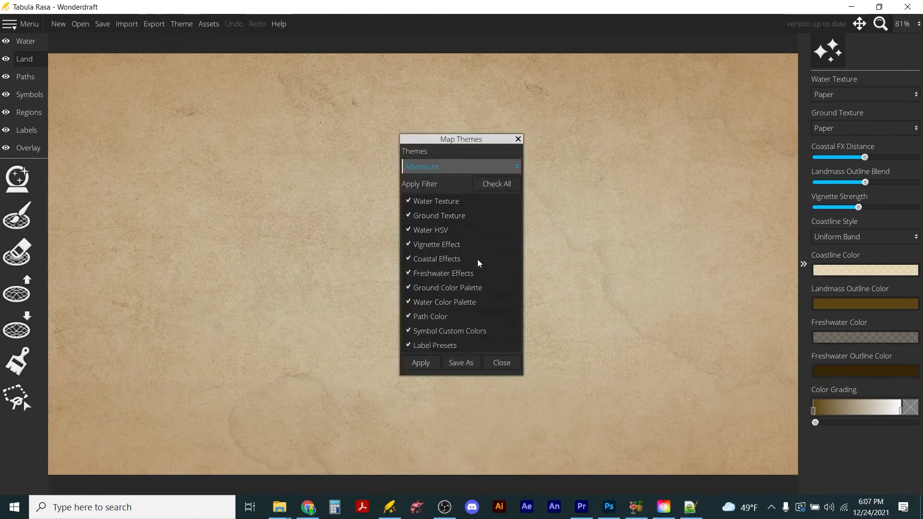
pyautogui.click(454, 168)
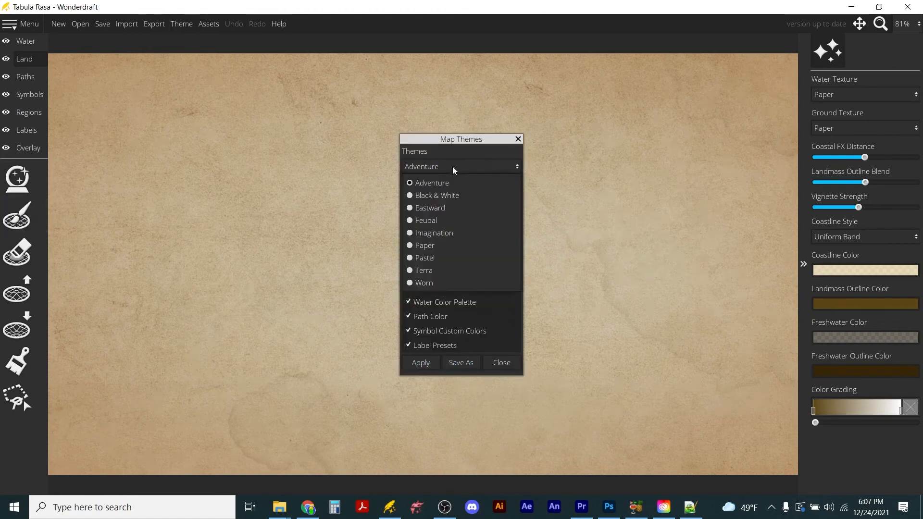
pyautogui.click(438, 235)
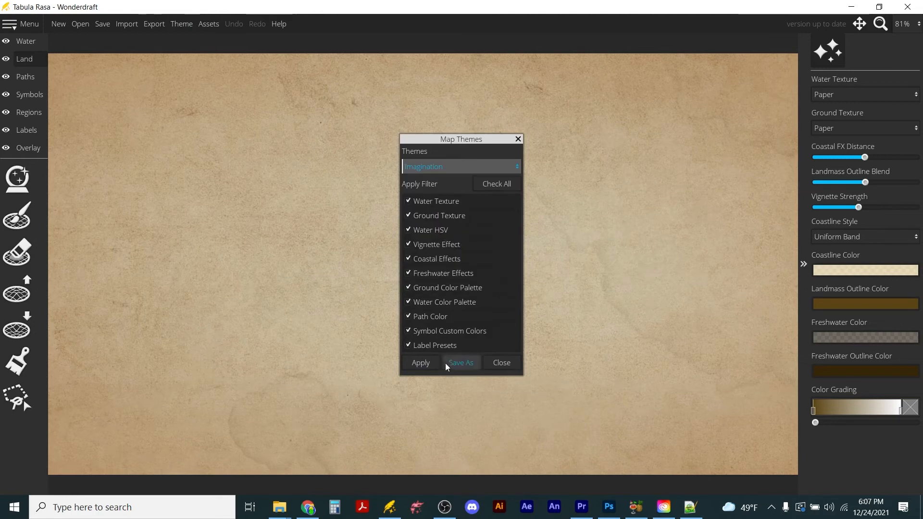
pyautogui.click(420, 363)
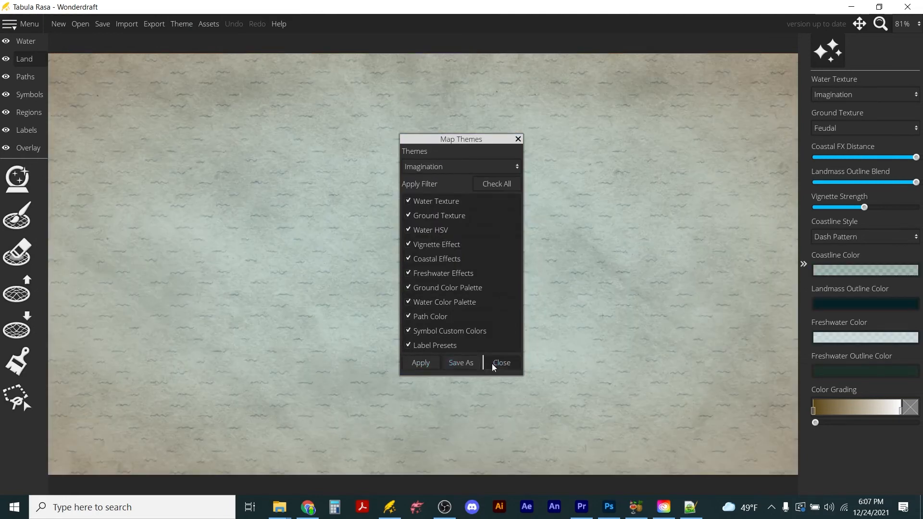
pyautogui.click(494, 365)
# Paint a large landmass across the map with the land brush at size 256.
pyautogui.click(17, 217)
pyautogui.moveTo(832, 95); pyautogui.dragTo(917, 96)
pyautogui.moveTo(356, 169)
pyautogui.mouseDown()
pyautogui.moveTo(402, 214)
pyautogui.moveTo(285, 367)
pyautogui.moveTo(387, 255)
pyautogui.moveTo(669, 381)
pyautogui.moveTo(395, 367)
pyautogui.moveTo(442, 329)
pyautogui.moveTo(455, 274)
pyautogui.moveTo(509, 180)
pyautogui.moveTo(438, 113)
pyautogui.moveTo(572, 184)
pyautogui.moveTo(604, 237)
pyautogui.moveTo(662, 243)
pyautogui.moveTo(626, 217)
pyautogui.mouseUp()
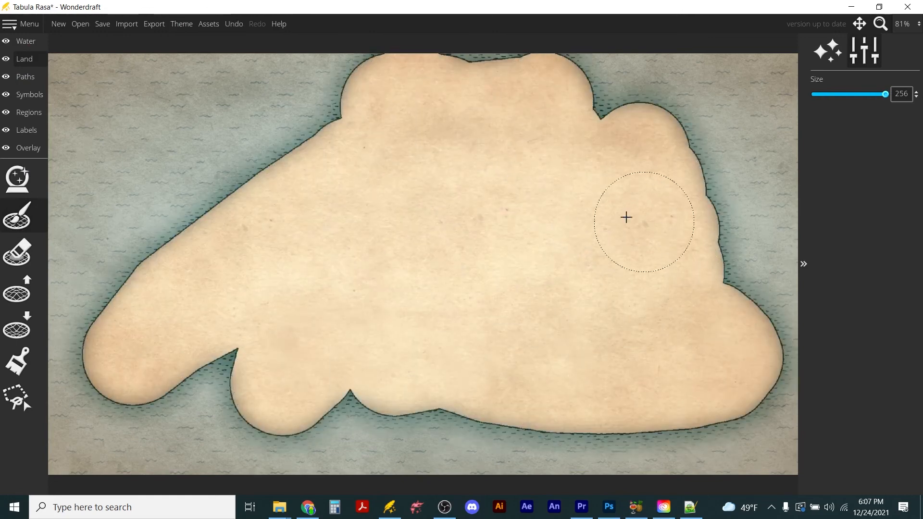
# Place the white castle symbol from the Video Examples set mid-landmass at a symbol scale of 60.
pyautogui.click(28, 94)
pyautogui.click(18, 179)
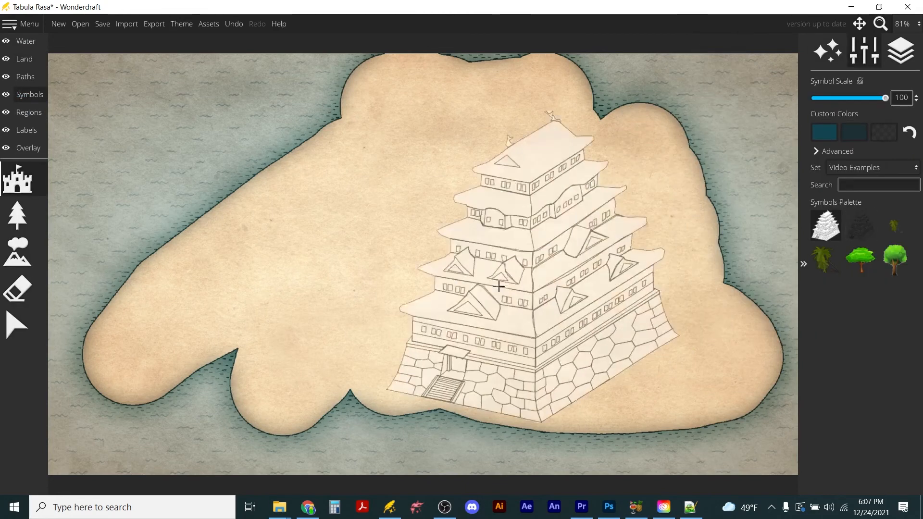
pyautogui.scroll(-10, 490, 265)
pyautogui.scroll(2, 480, 237)
pyautogui.click(472, 246)
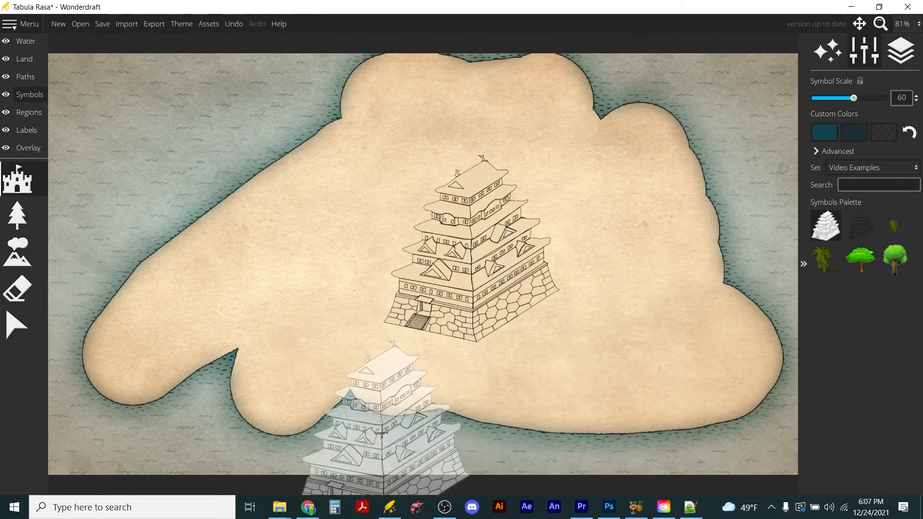
# Add pure red (ff0000) as a ground color and brush it over the land around the placed castle.
pyautogui.click(22, 42)
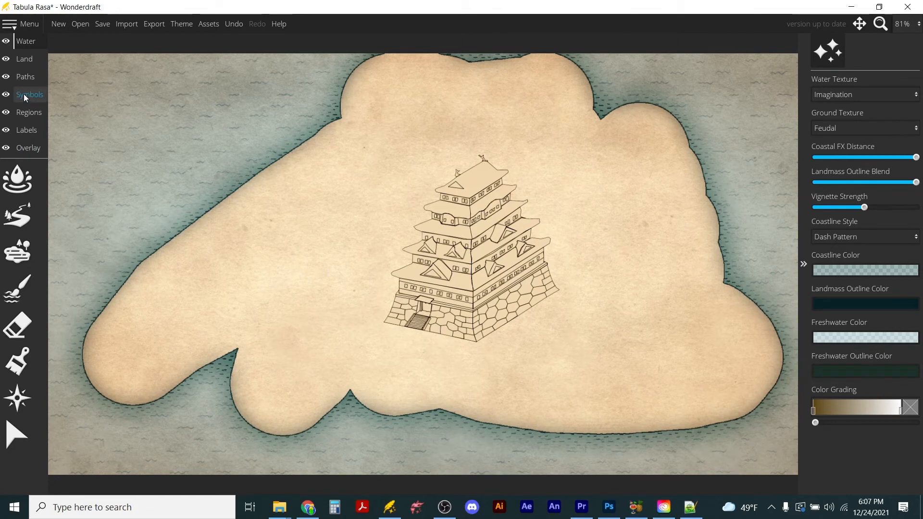
pyautogui.click(19, 58)
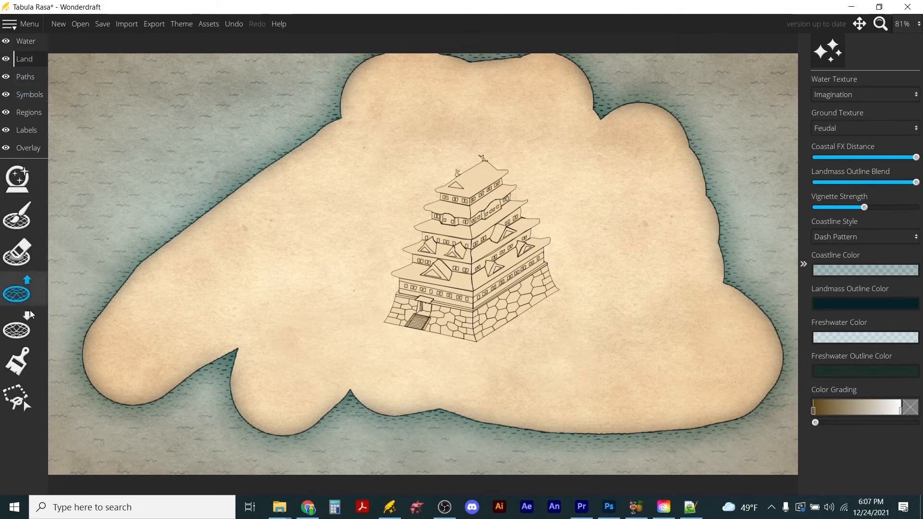
pyautogui.click(23, 363)
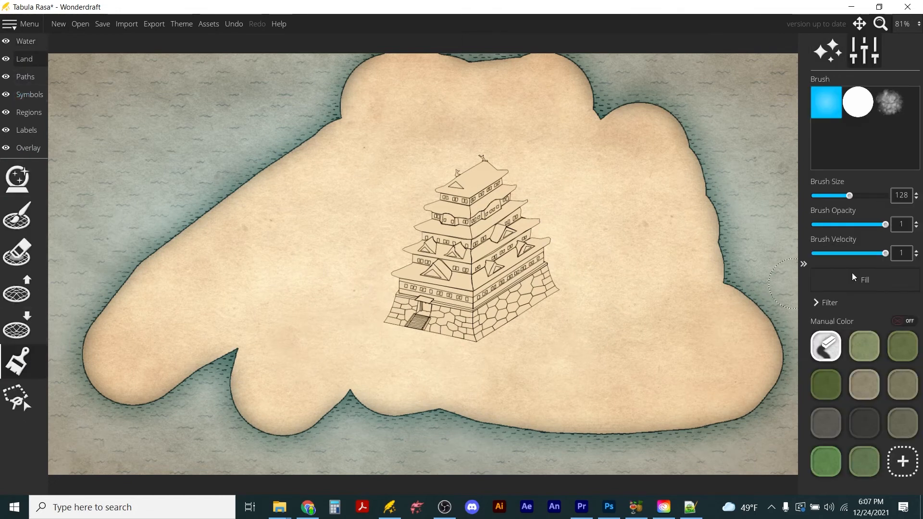
pyautogui.click(902, 460)
pyautogui.click(490, 171)
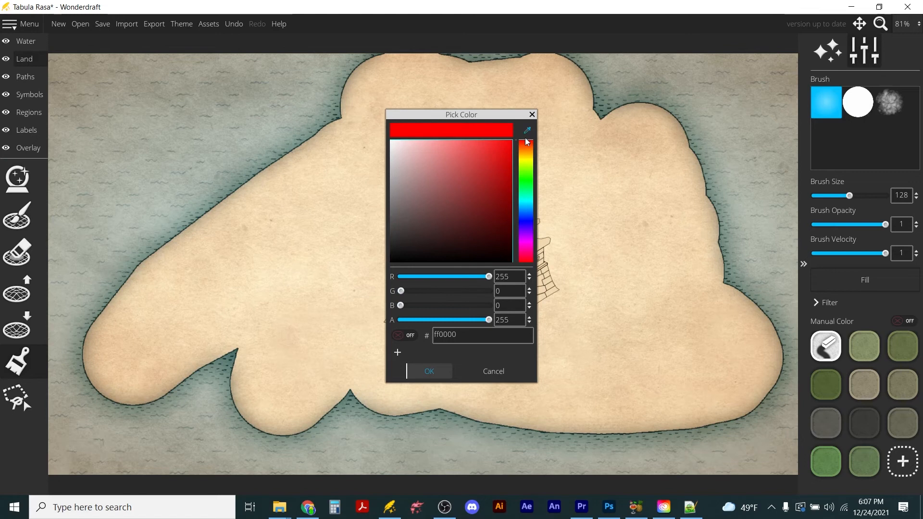
pyautogui.click(429, 372)
pyautogui.moveTo(433, 348)
pyautogui.mouseDown()
pyautogui.moveTo(535, 289)
pyautogui.moveTo(529, 253)
pyautogui.moveTo(434, 285)
pyautogui.moveTo(392, 213)
pyautogui.moveTo(460, 188)
pyautogui.mouseUp()
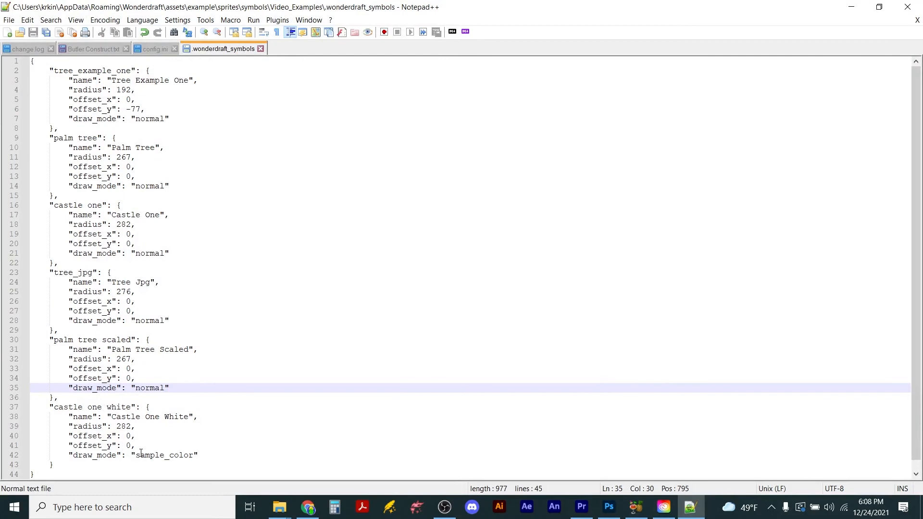
# In .wonderdraft_symbols, change the draw_mode of "castle one white" to "custom_colors", save the file and close Notepad++.
pyautogui.moveTo(135, 455); pyautogui.dragTo(194, 459)
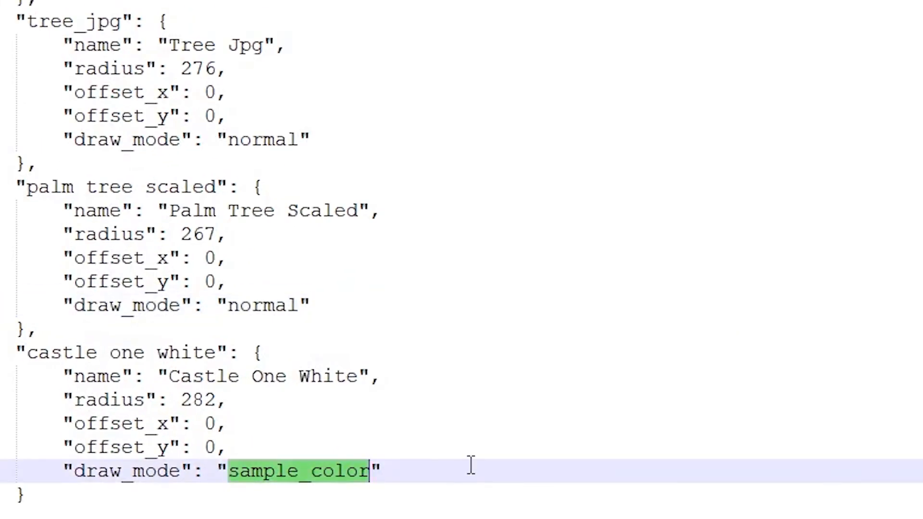
pyautogui.write('custom_colors')
pyautogui.click(666, 195)
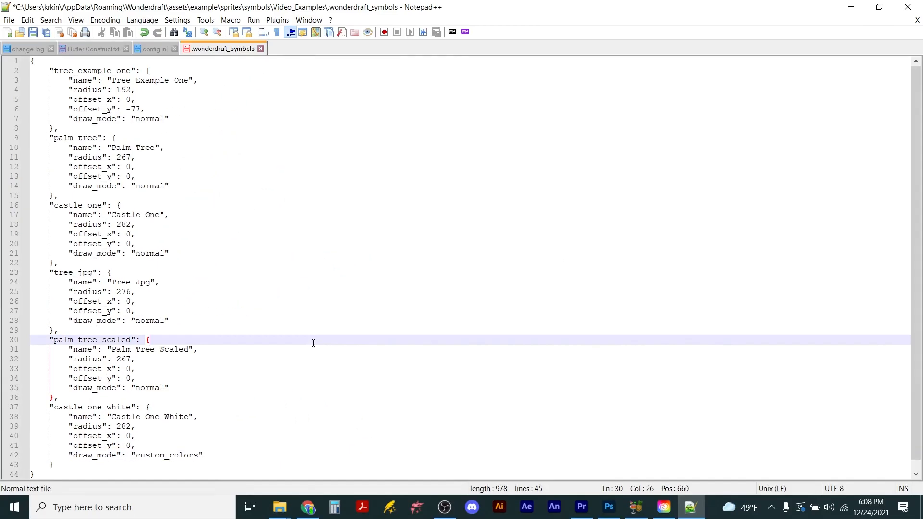
pyautogui.click(33, 33)
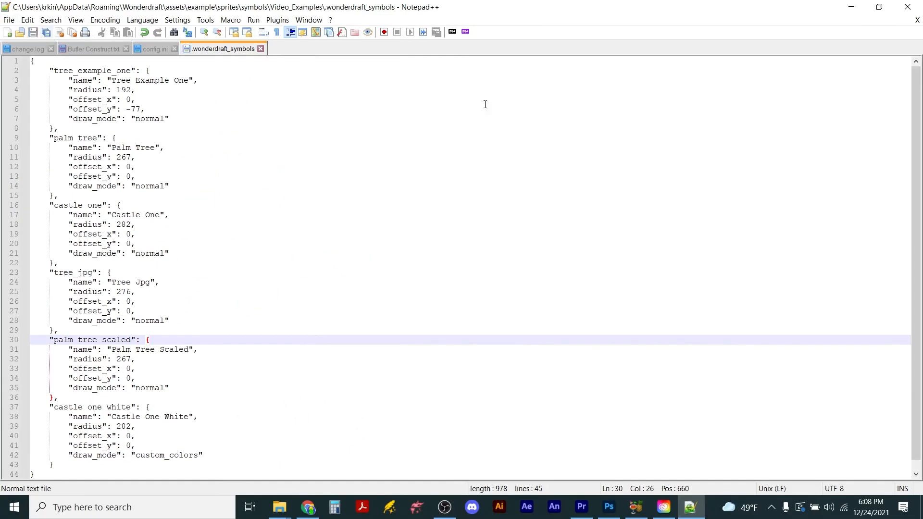
pyautogui.click(908, 7)
# Start Wonderdraft as administrator and create a new 1920 × 1080 px landscape map with the Paper theme.
pyautogui.rightClick(202, 261)
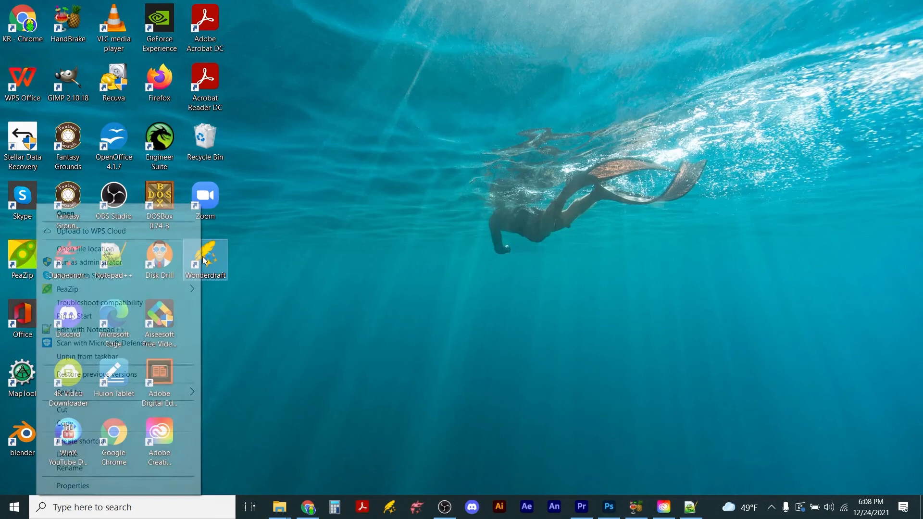
pyautogui.click(383, 377)
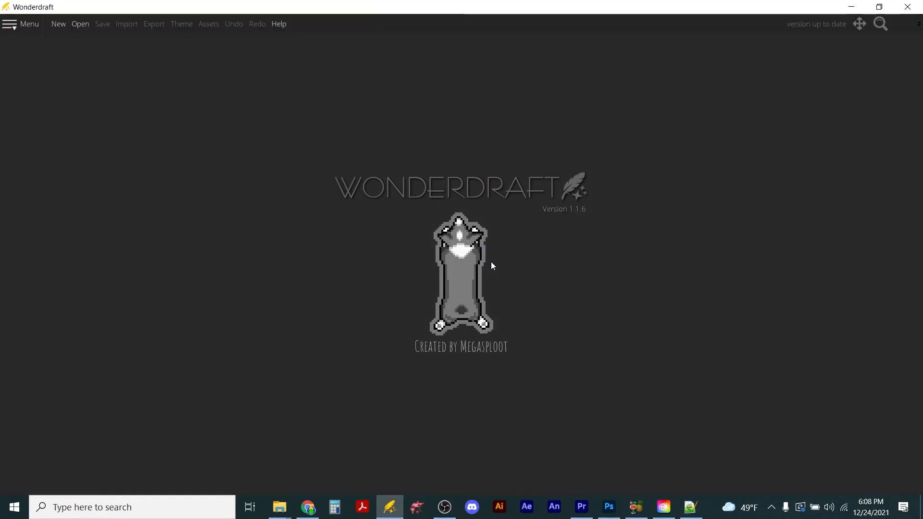
pyautogui.click(59, 24)
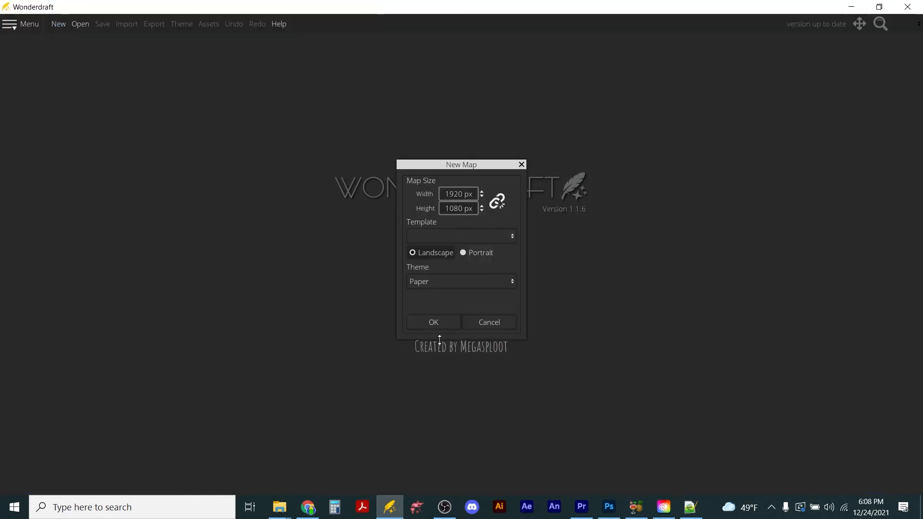
pyautogui.click(434, 323)
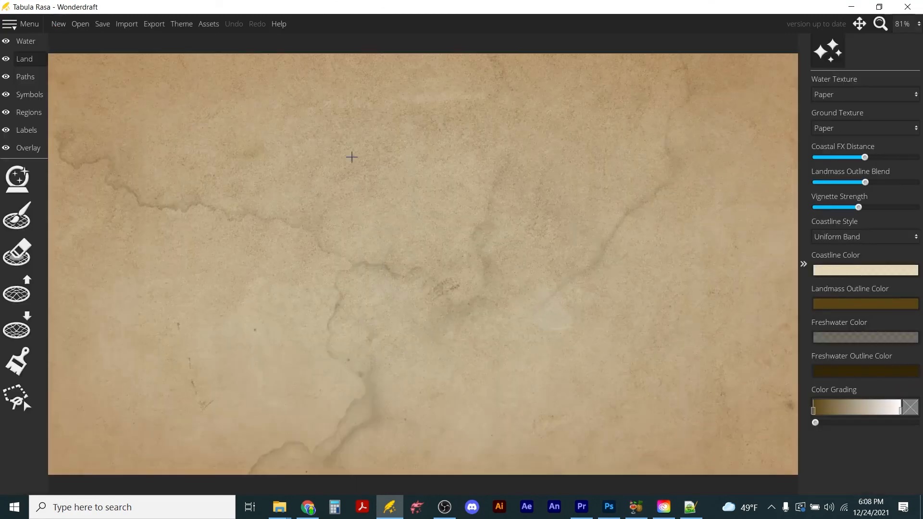
# Switch the new map to the Imagination theme with every filter applied.
pyautogui.click(187, 25)
pyautogui.click(434, 169)
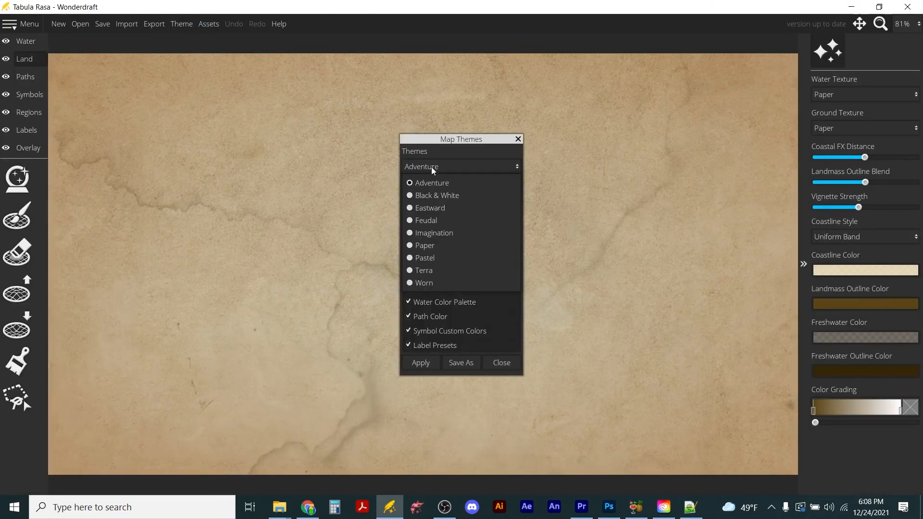
pyautogui.click(429, 234)
pyautogui.click(421, 363)
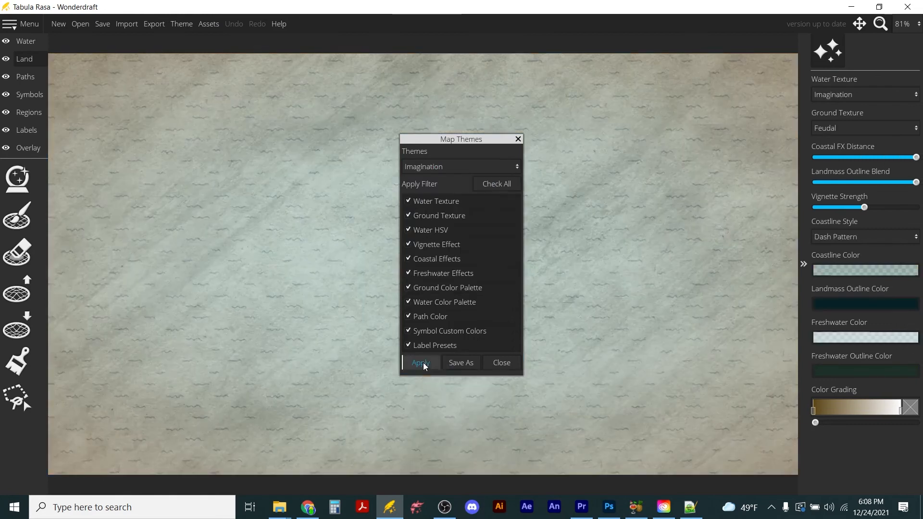
pyautogui.click(501, 363)
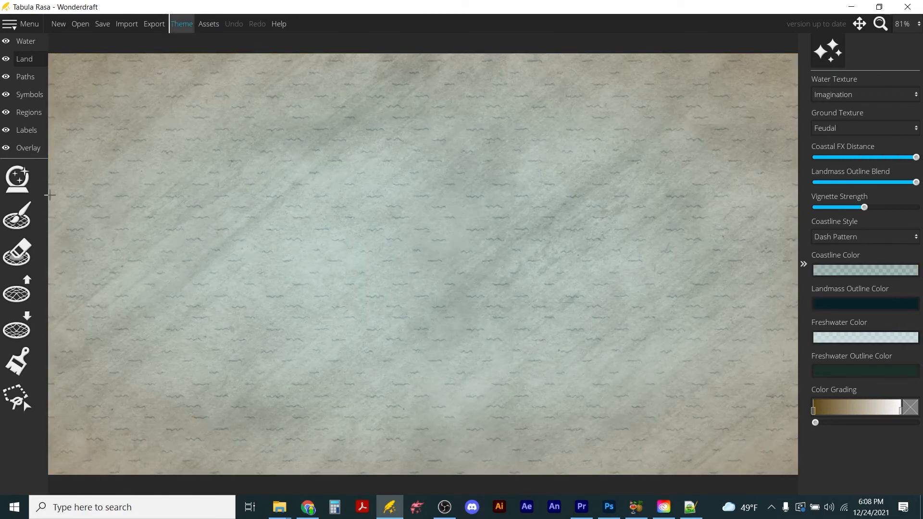
# Paint a broad landmass in the middle of the new map with a land brush size of 256.
pyautogui.click(34, 216)
pyautogui.moveTo(829, 97); pyautogui.dragTo(885, 95)
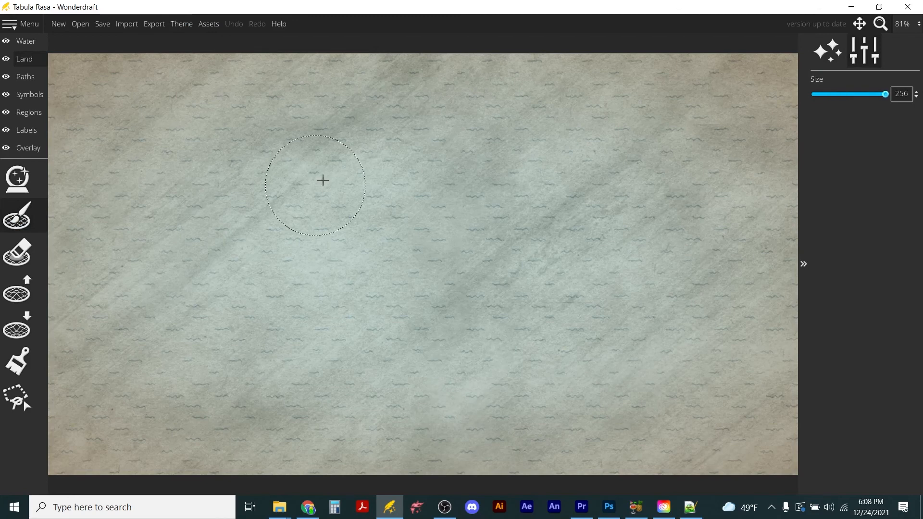
pyautogui.moveTo(235, 264)
pyautogui.mouseDown()
pyautogui.moveTo(520, 158)
pyautogui.moveTo(288, 342)
pyautogui.moveTo(447, 248)
pyautogui.moveTo(582, 380)
pyautogui.moveTo(569, 345)
pyautogui.moveTo(646, 294)
pyautogui.moveTo(582, 235)
pyautogui.moveTo(532, 150)
pyautogui.moveTo(415, 151)
pyautogui.moveTo(265, 187)
pyautogui.moveTo(377, 399)
pyautogui.moveTo(464, 408)
pyautogui.moveTo(386, 343)
pyautogui.moveTo(565, 420)
pyautogui.moveTo(568, 400)
pyautogui.mouseUp()
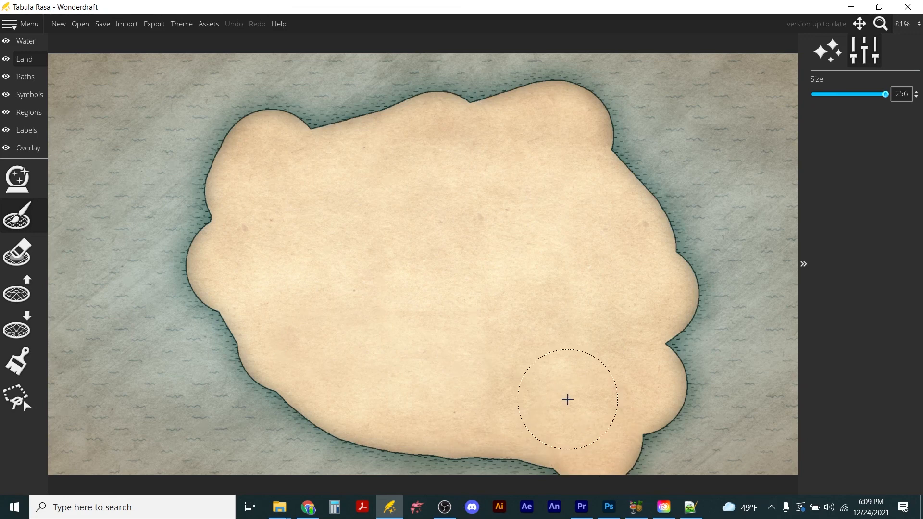
# For the Video Examples castle symbols, set the third custom color to fully opaque red (ff0101).
pyautogui.click(29, 94)
pyautogui.click(22, 181)
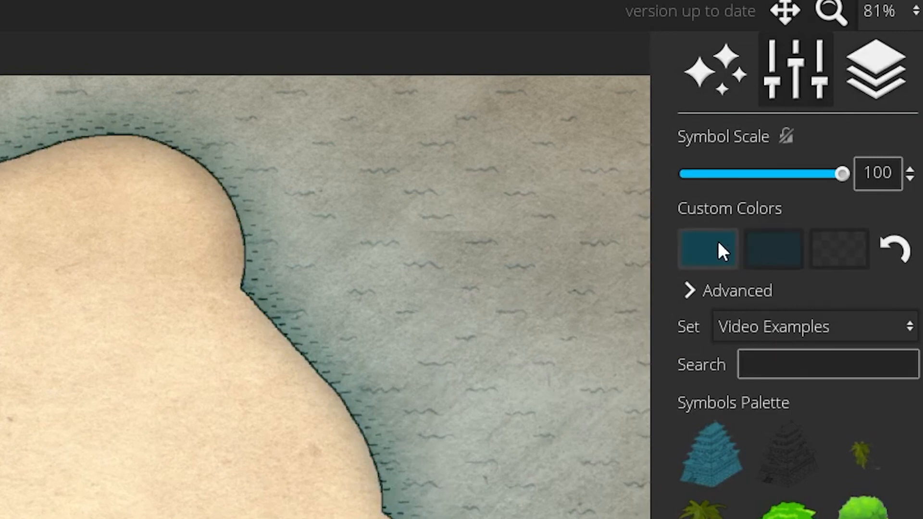
pyautogui.click(847, 242)
pyautogui.moveTo(657, 246); pyautogui.dragTo(766, 15)
pyautogui.moveTo(715, 425); pyautogui.dragTo(763, 422)
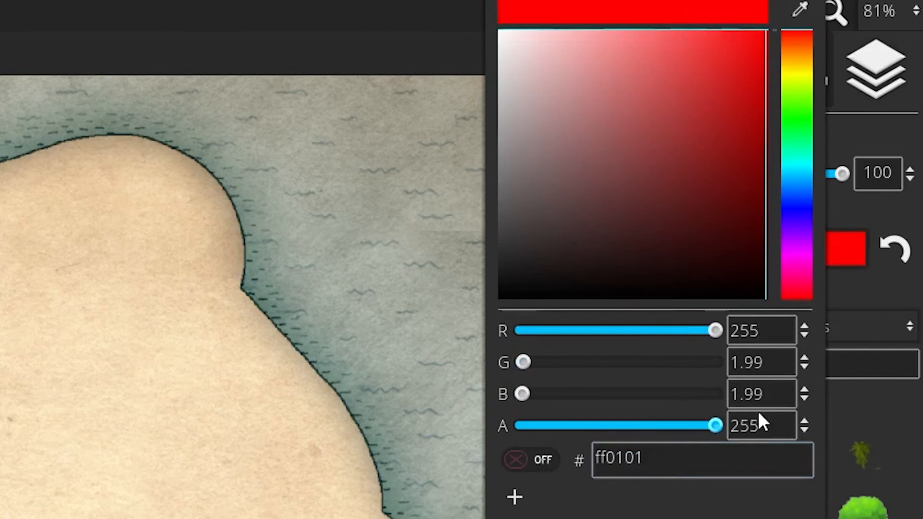
pyautogui.click(879, 412)
# Set the second custom symbol color to bright green (1ce10c).
pyautogui.click(788, 240)
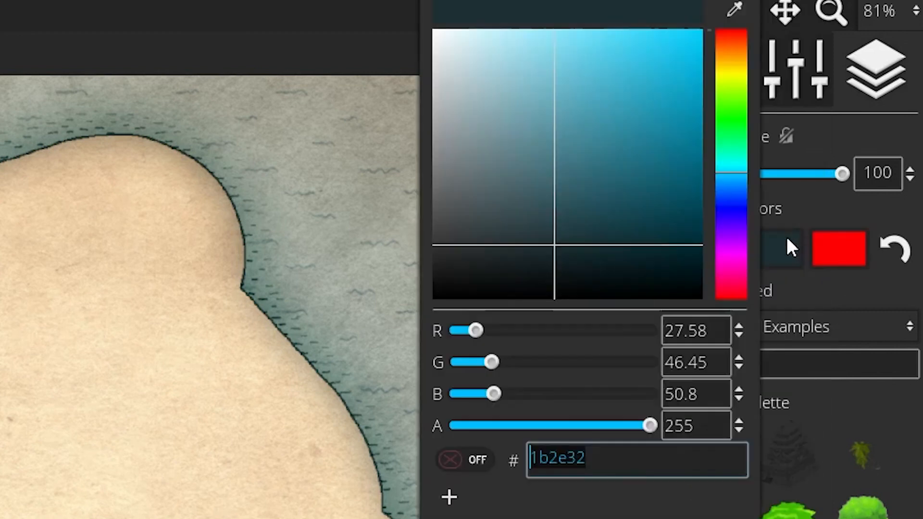
pyautogui.click(691, 149)
pyautogui.click(730, 118)
pyautogui.moveTo(691, 166); pyautogui.dragTo(689, 59)
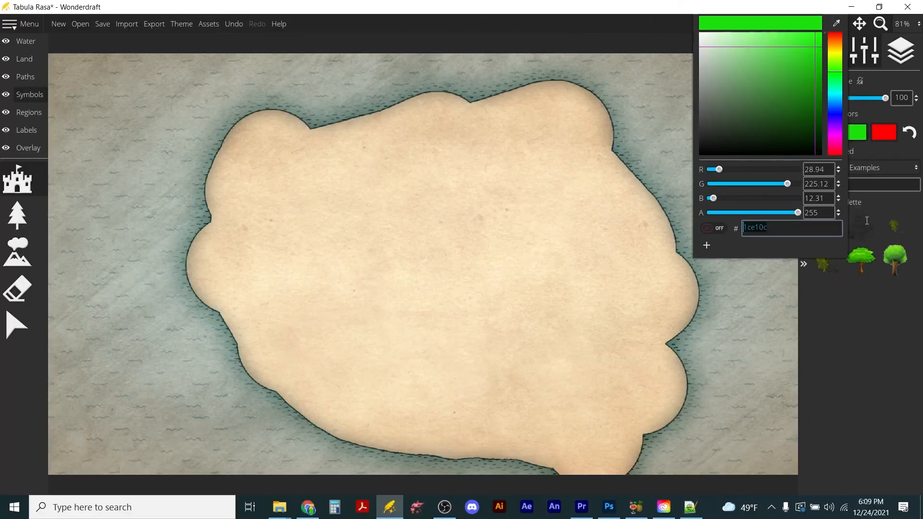
pyautogui.click(853, 290)
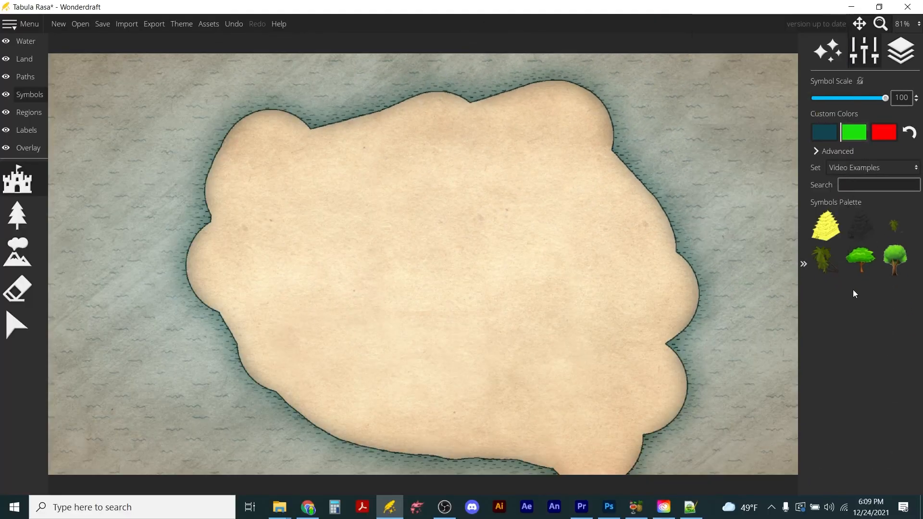
# Place the custom-colored castle on the landmass at scale 100, plus a smaller one at scale 35 to its lower right.
pyautogui.click(829, 227)
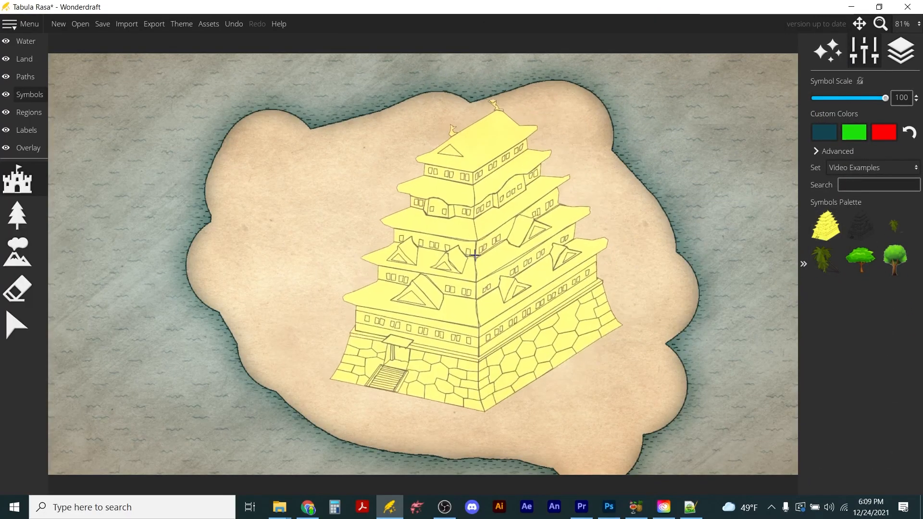
pyautogui.click(414, 257)
pyautogui.scroll(-3, 572, 286)
pyautogui.scroll(-10, 571, 285)
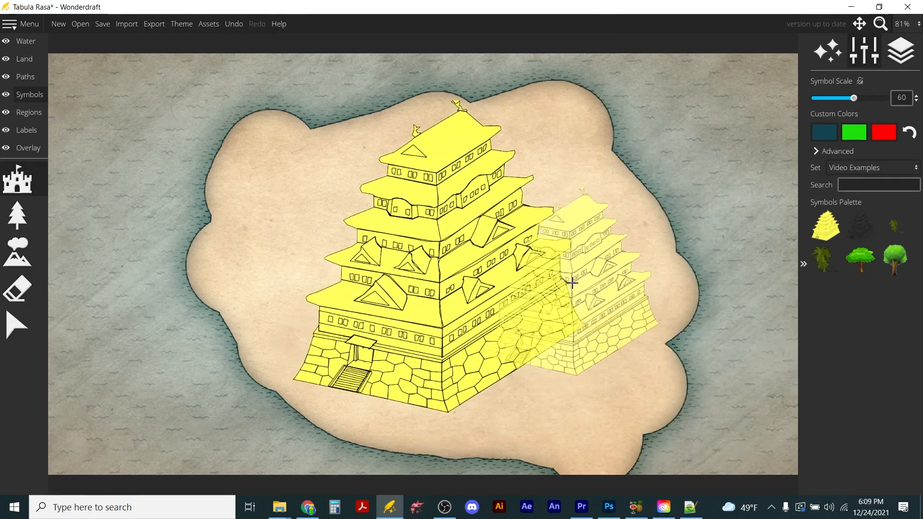
pyautogui.click(598, 377)
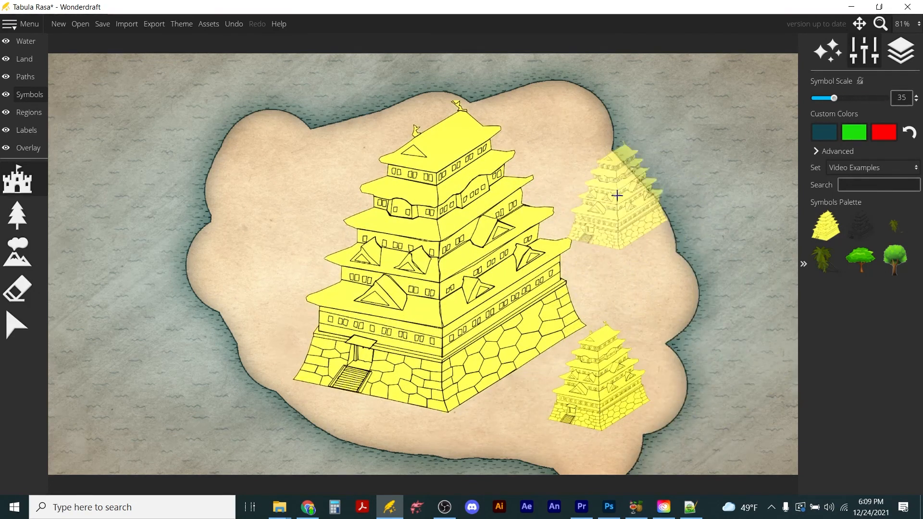
# Add red (ff0606) as a ground color and brush it over the land around and beneath both castles.
pyautogui.click(21, 63)
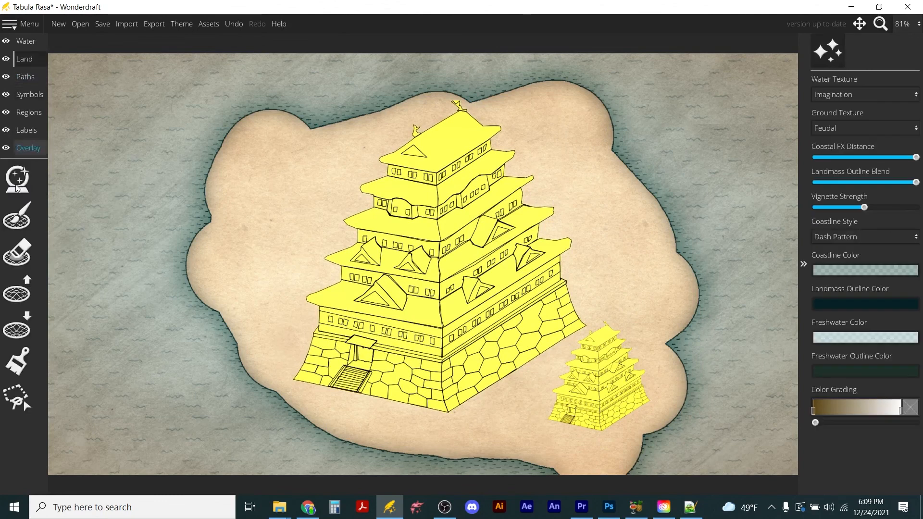
pyautogui.click(16, 358)
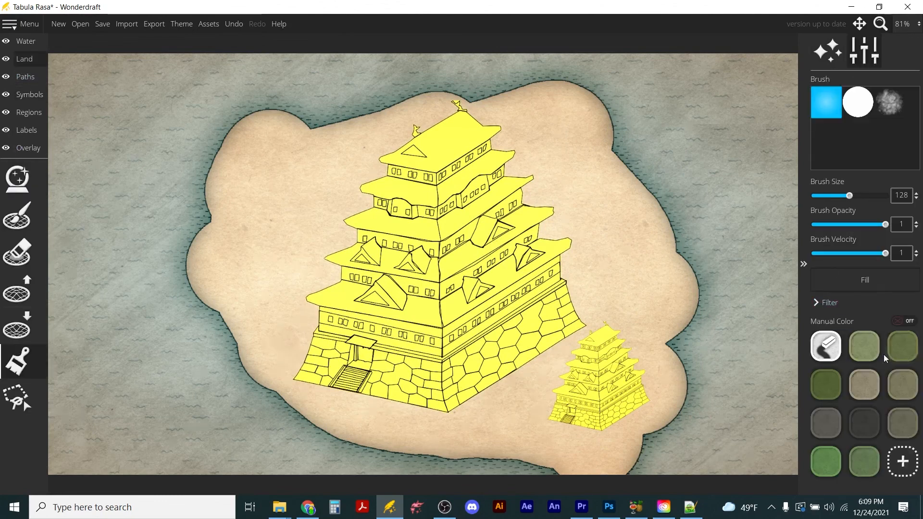
pyautogui.click(898, 466)
pyautogui.click(511, 142)
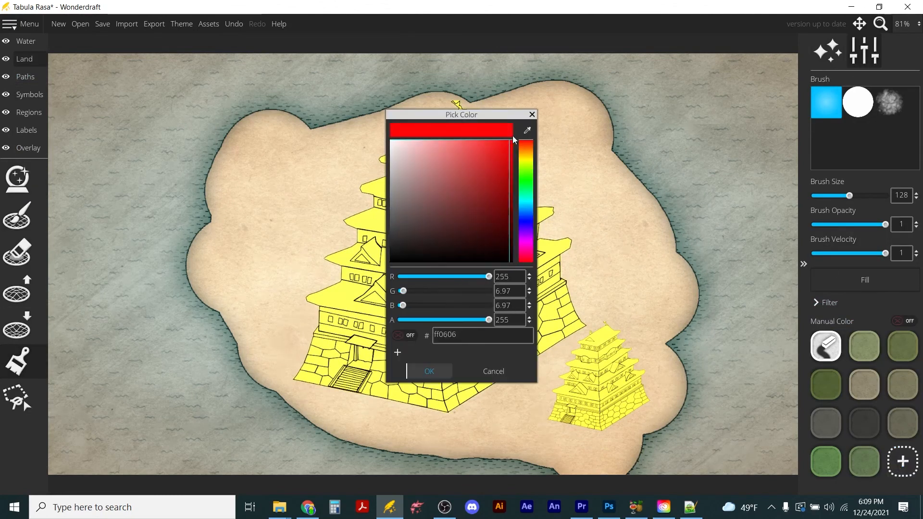
pyautogui.click(417, 372)
pyautogui.moveTo(287, 317); pyautogui.dragTo(402, 275)
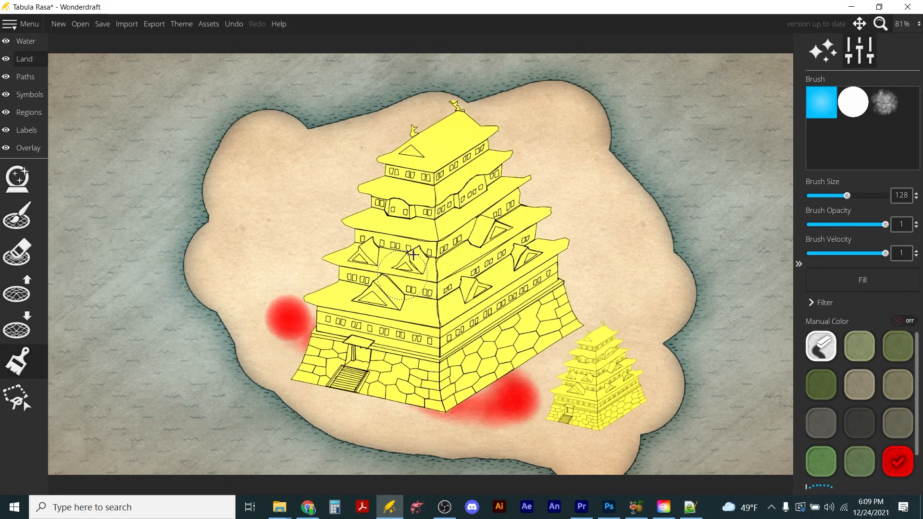
pyautogui.moveTo(324, 249)
pyautogui.mouseDown()
pyautogui.moveTo(448, 118)
pyautogui.moveTo(510, 344)
pyautogui.moveTo(294, 320)
pyautogui.moveTo(312, 255)
pyautogui.mouseUp()
pyautogui.moveTo(496, 137)
pyautogui.mouseDown()
pyautogui.moveTo(419, 236)
pyautogui.moveTo(390, 337)
pyautogui.moveTo(466, 363)
pyautogui.moveTo(538, 405)
pyautogui.moveTo(335, 346)
pyautogui.moveTo(445, 388)
pyautogui.moveTo(396, 413)
pyautogui.moveTo(334, 384)
pyautogui.moveTo(627, 422)
pyautogui.moveTo(497, 423)
pyautogui.mouseUp()
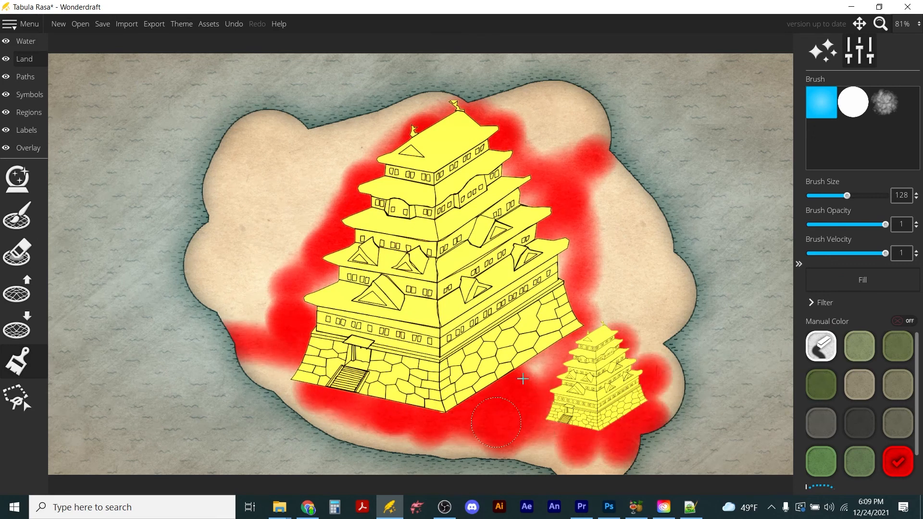